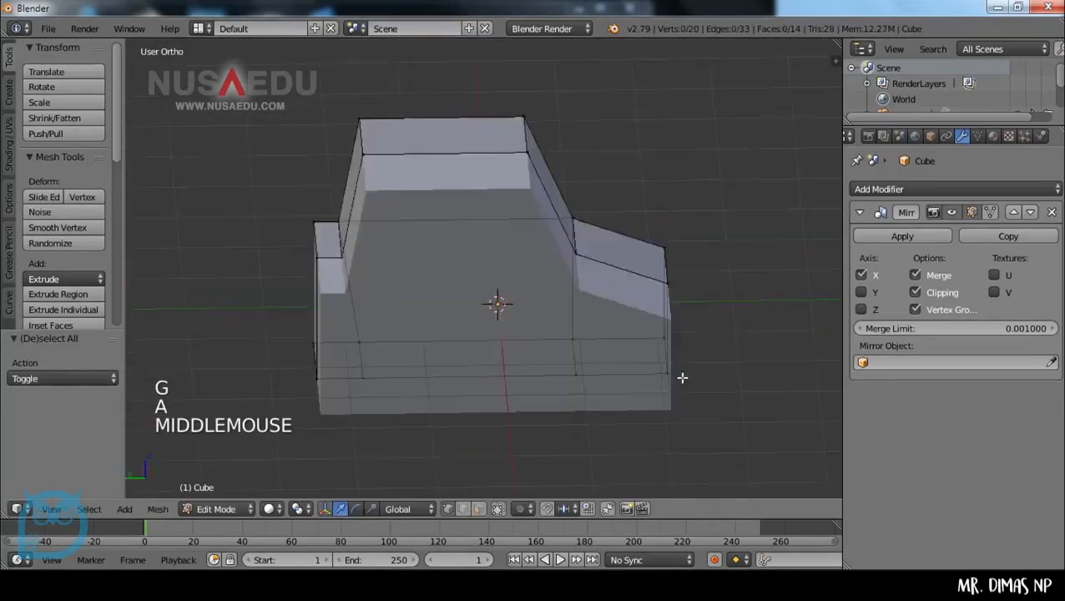
middle_click_drag(351, 334, 752, 306)
middle_click_drag(401, 284, 611, 345)
left_click(643, 292)
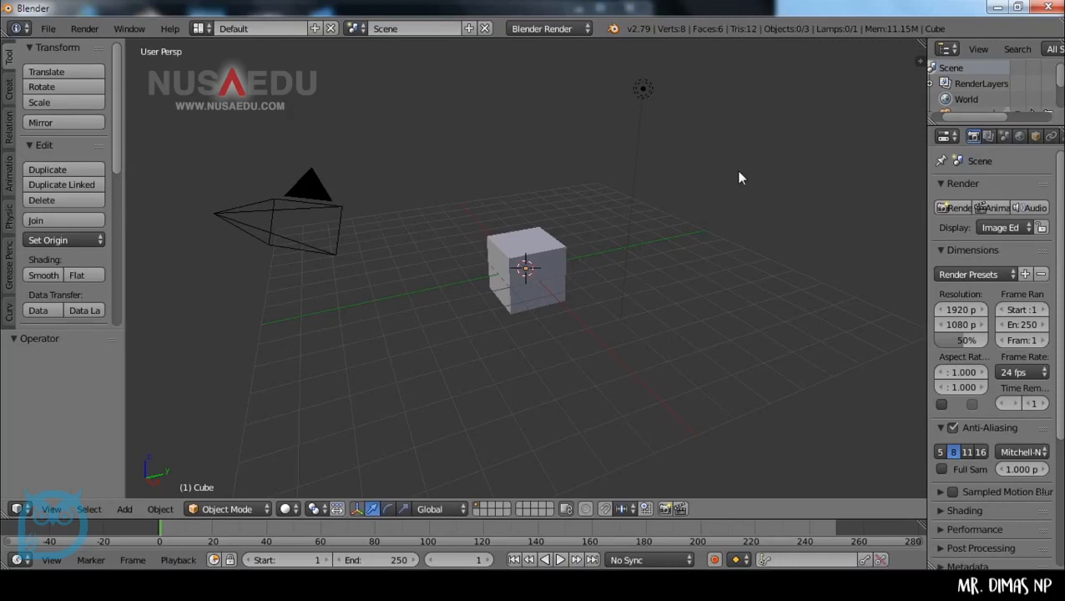
Select the default cube and switch it to Edit Mode.
mouse_move(587, 239)
middle_mouse_down()
mouse_move(653, 249)
mouse_move(551, 219)
mouse_move(616, 226)
mouse_move(542, 186)
mouse_move(604, 252)
middle_mouse_up()
scroll(653, 250, "up", 4)
scroll(602, 240, "up", 3)
scroll(514, 141, "down", 2)
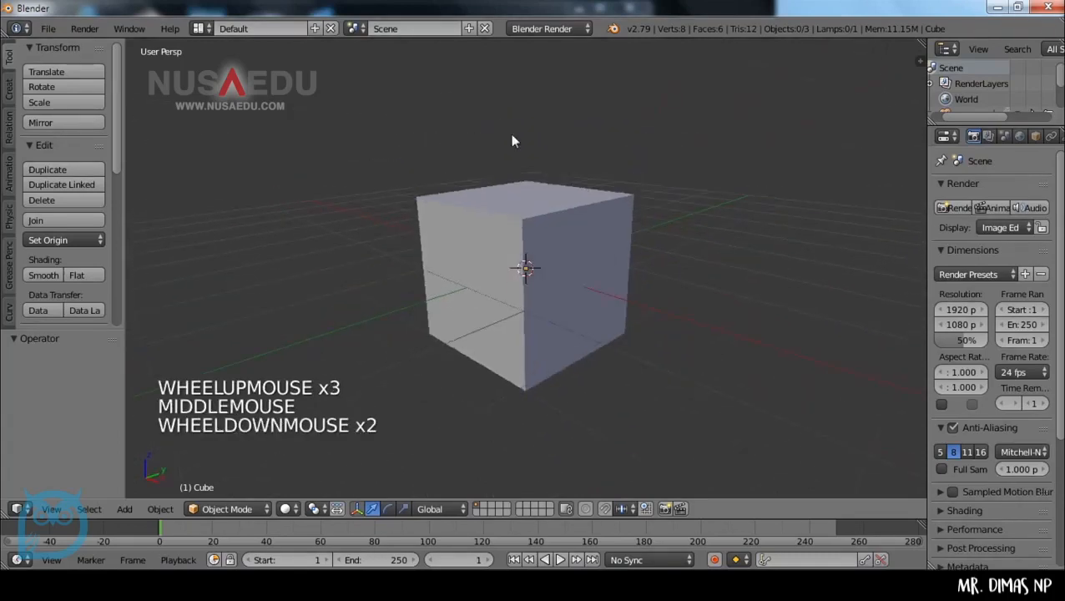
middle_click_drag(537, 401, 582, 396)
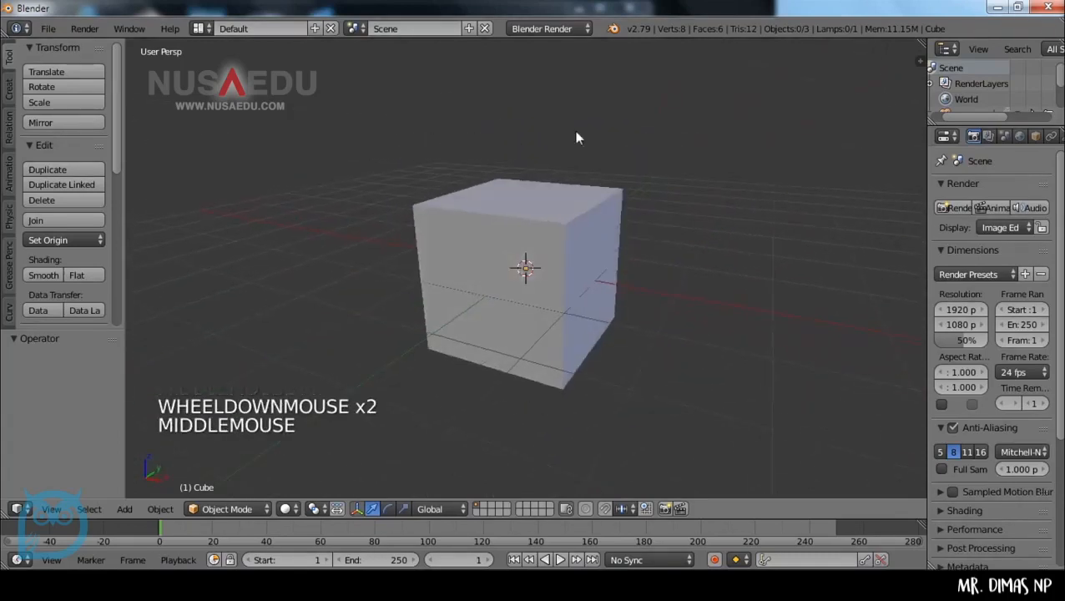
middle_click_drag(487, 372, 445, 385)
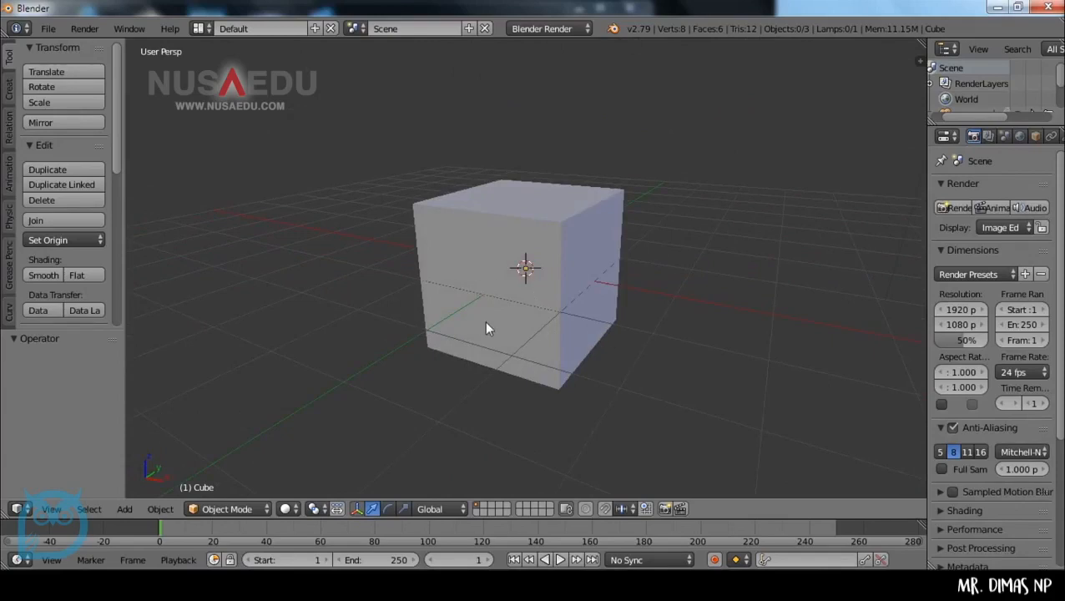
right_click(578, 209)
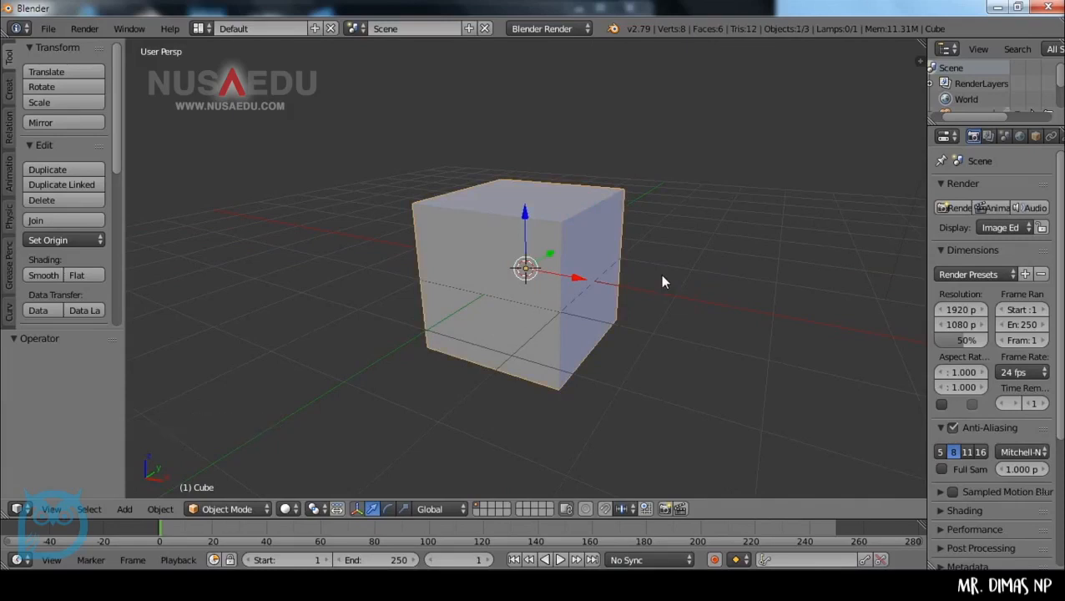
key("Tab")
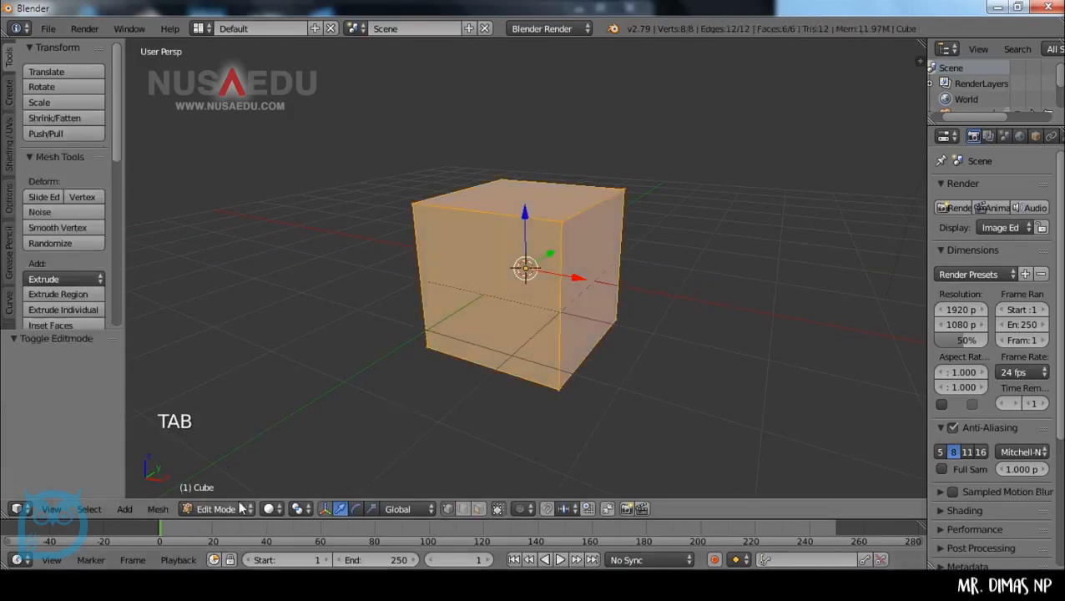
left_click(214, 510)
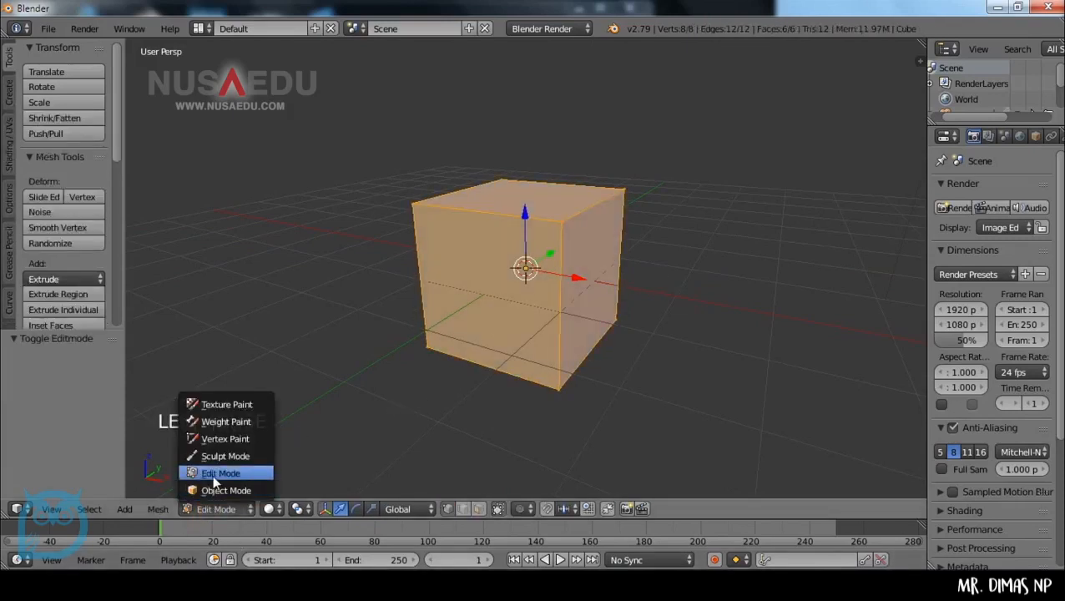
left_click(212, 474)
Deselect the mesh and add one vertical loop cut through the cube's centre, splitting it into two halves along the X axis.
middle_click_drag(457, 382, 500, 403)
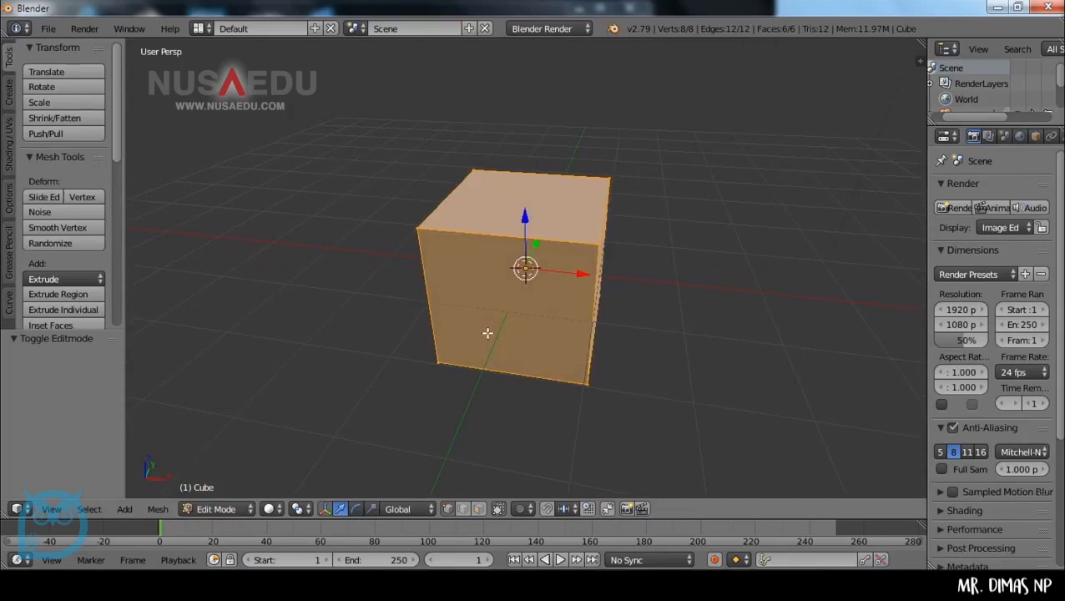
middle_click_drag(476, 257, 459, 234)
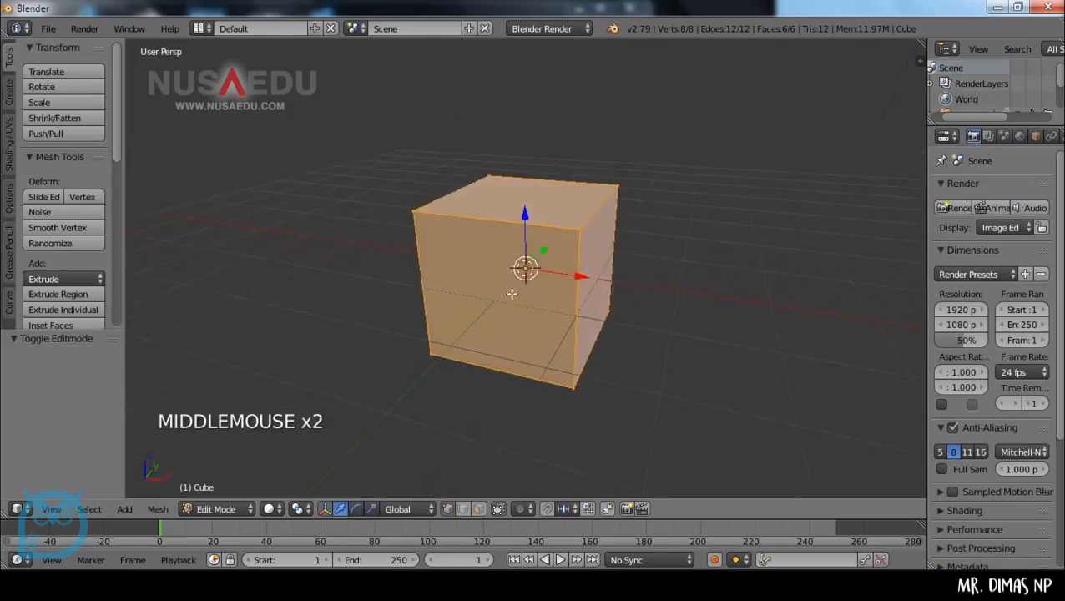
key("a")
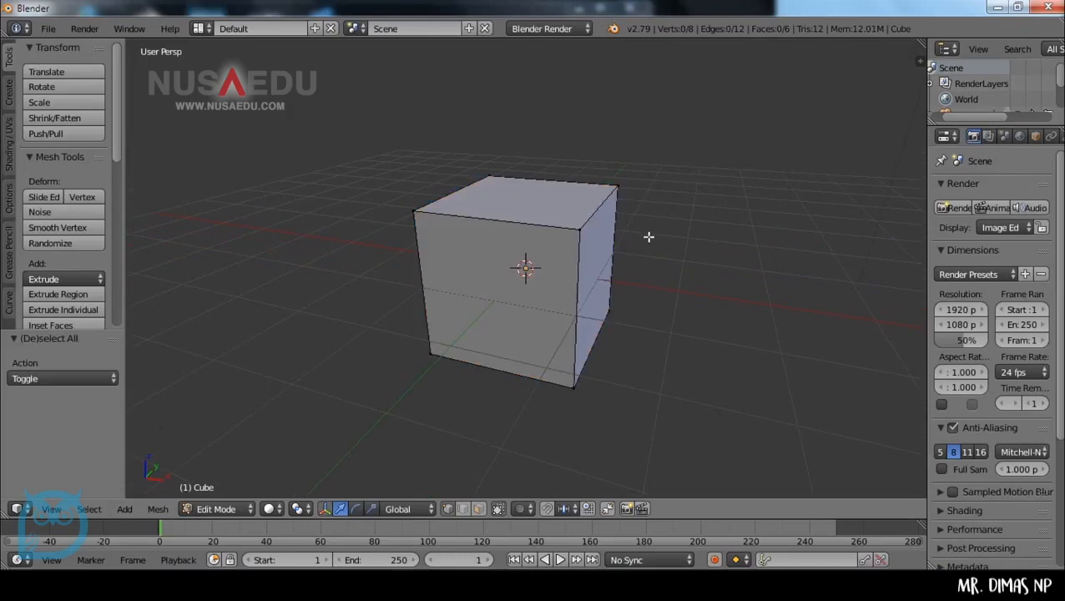
middle_click_drag(568, 247, 526, 285)
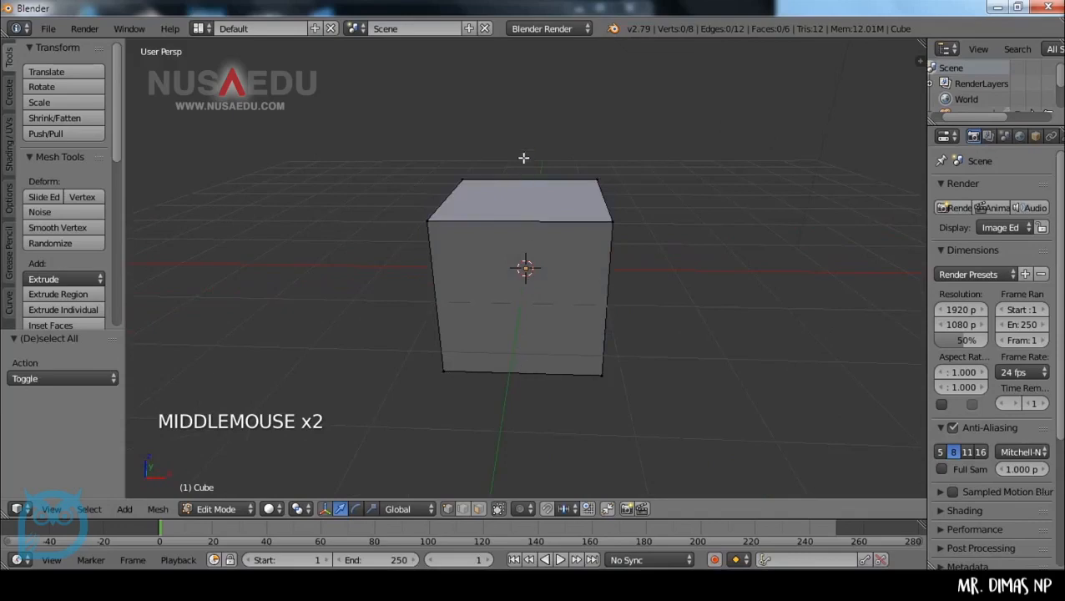
mouse_move(519, 217)
middle_mouse_down()
mouse_move(597, 245)
mouse_move(527, 209)
middle_mouse_up()
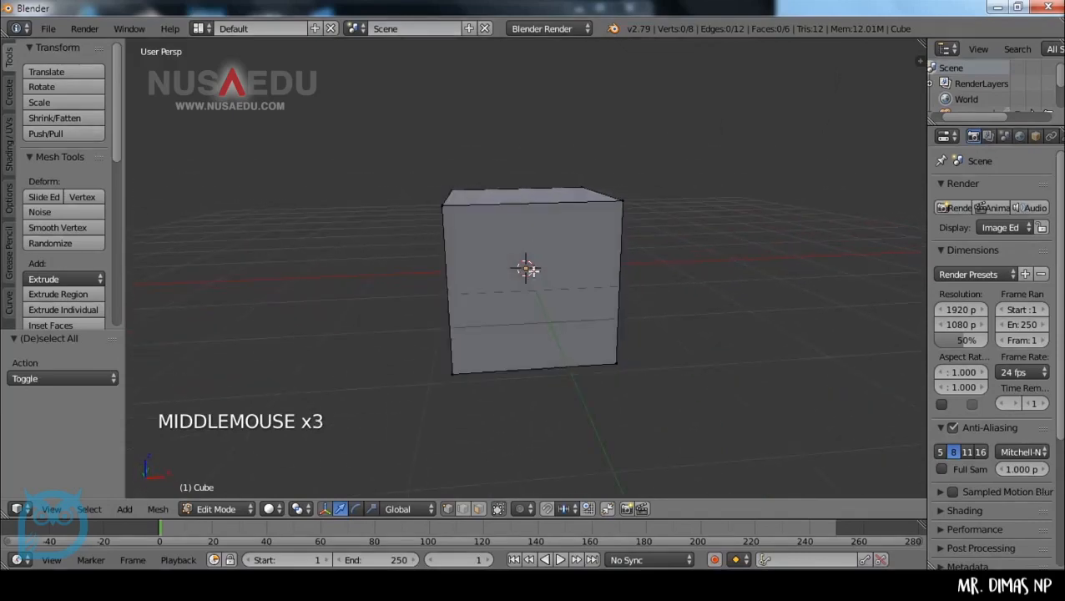
middle_click_drag(542, 351, 551, 368)
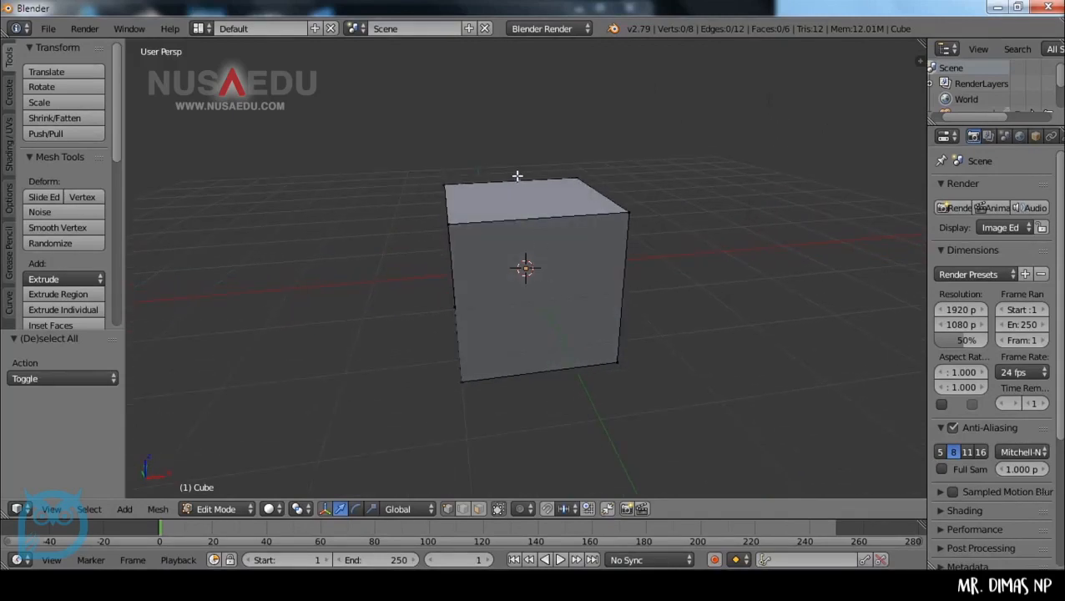
key("ctrl+r")
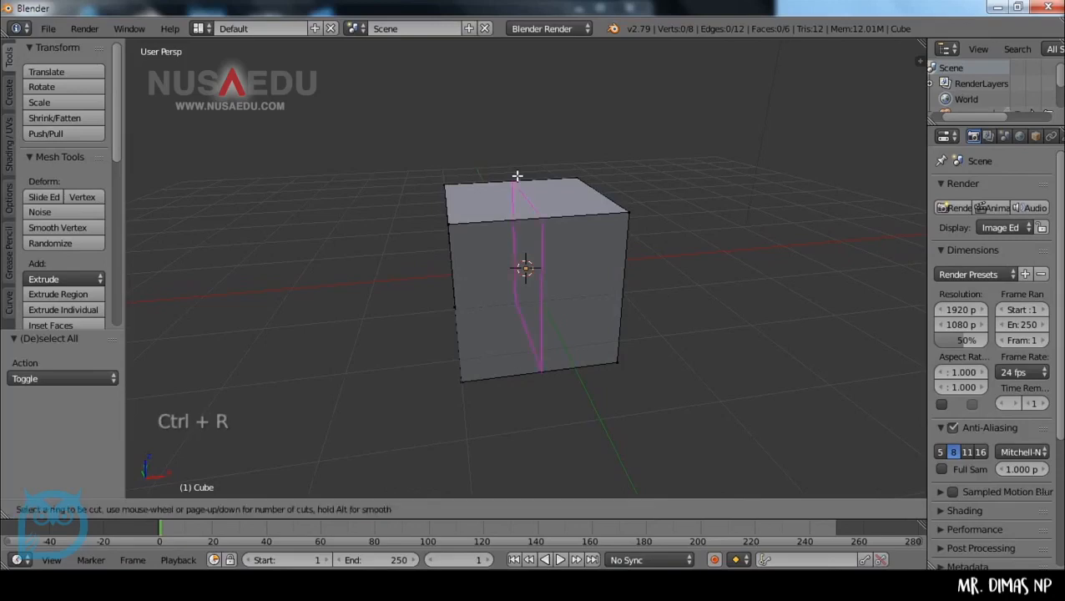
left_click(518, 176)
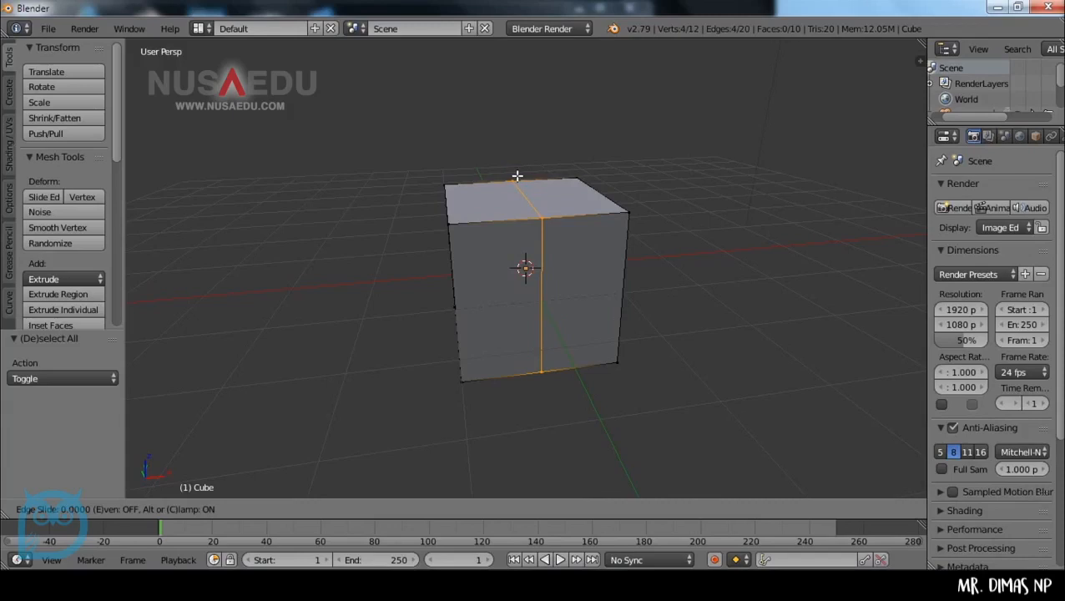
left_click(529, 367)
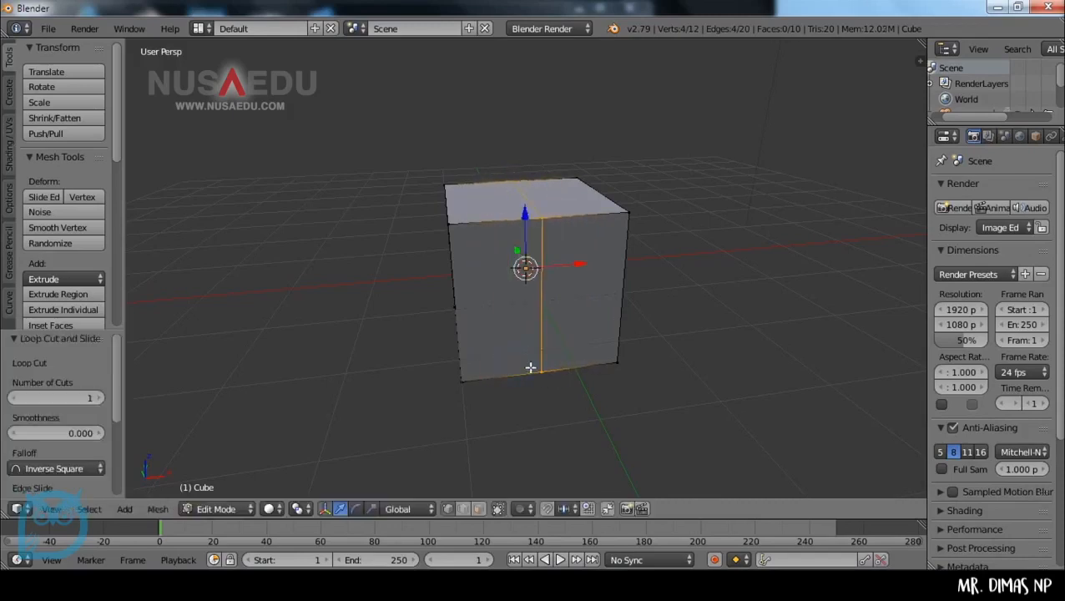
Delete the four outer corner vertices on the cube's negative X side so that only the positive X half remains.
middle_click_drag(527, 336, 576, 335)
key("a")
right_click(425, 195)
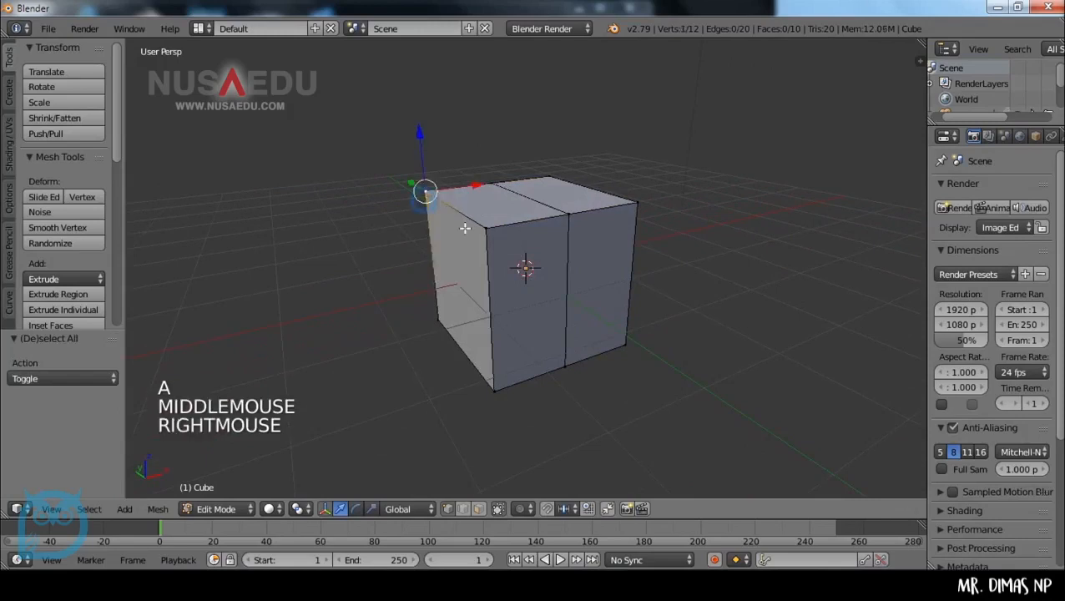
right_click(487, 226, "shift")
right_click(494, 387, "shift")
right_click(419, 320, "shift")
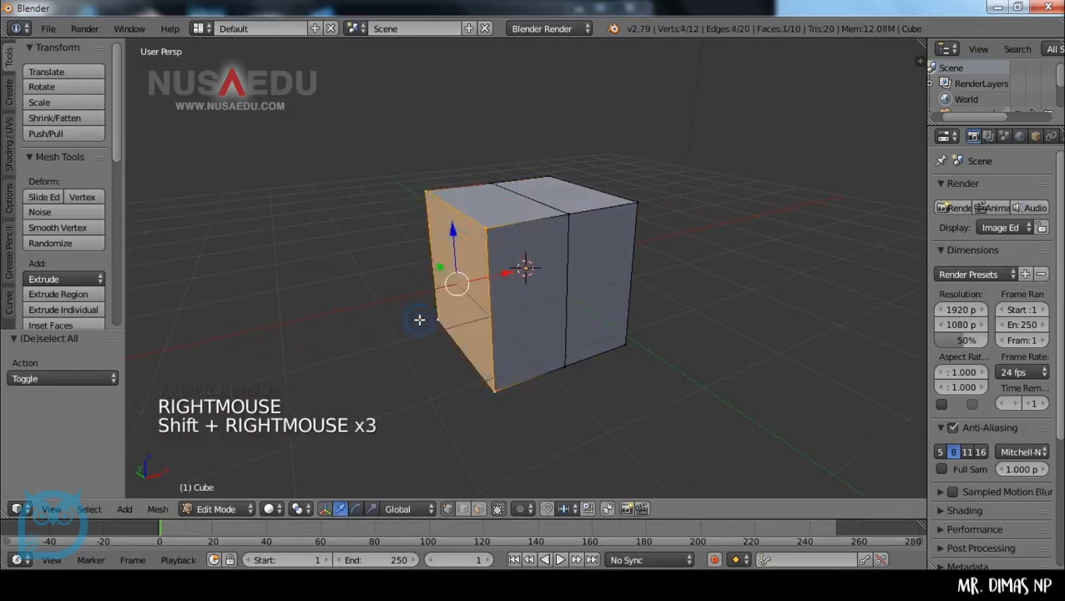
key("x")
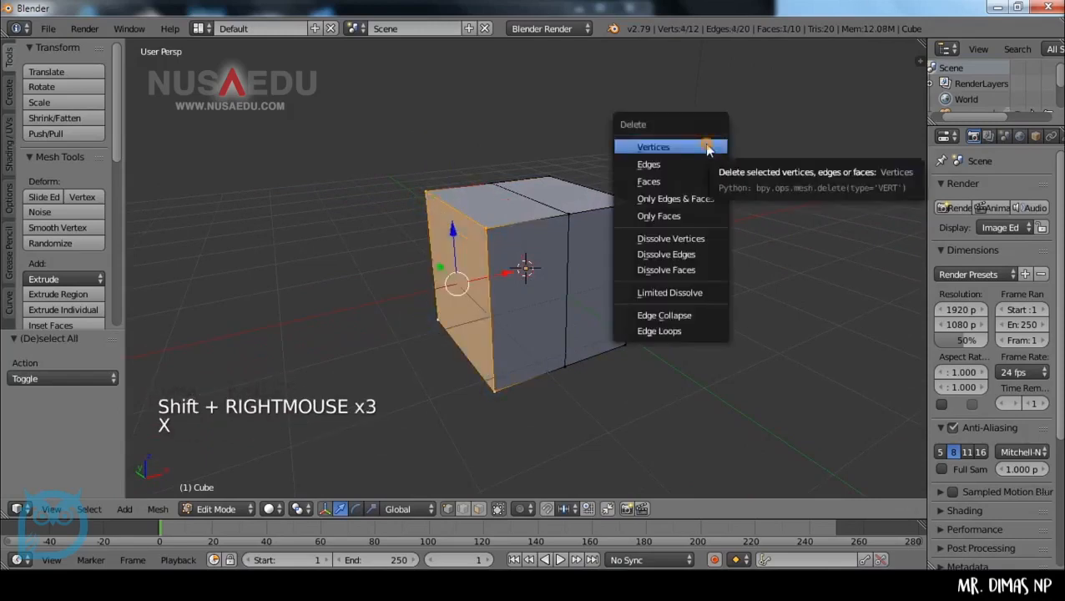
left_click(707, 144)
middle_click_drag(771, 247, 697, 252)
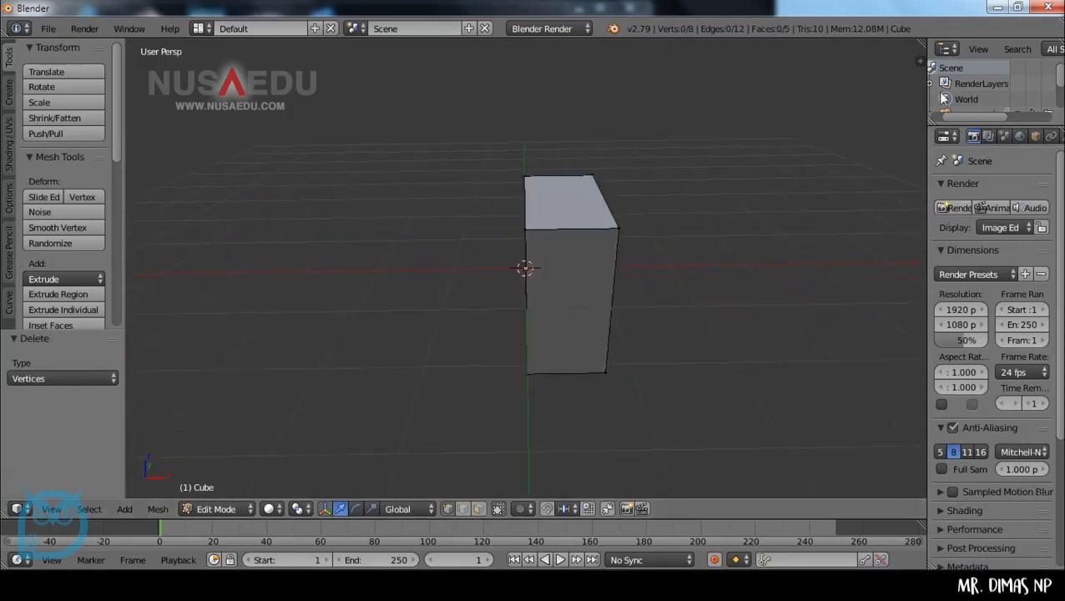
Add a Mirror modifier to the remaining half of the cube.
scroll(974, 138, "down", 4)
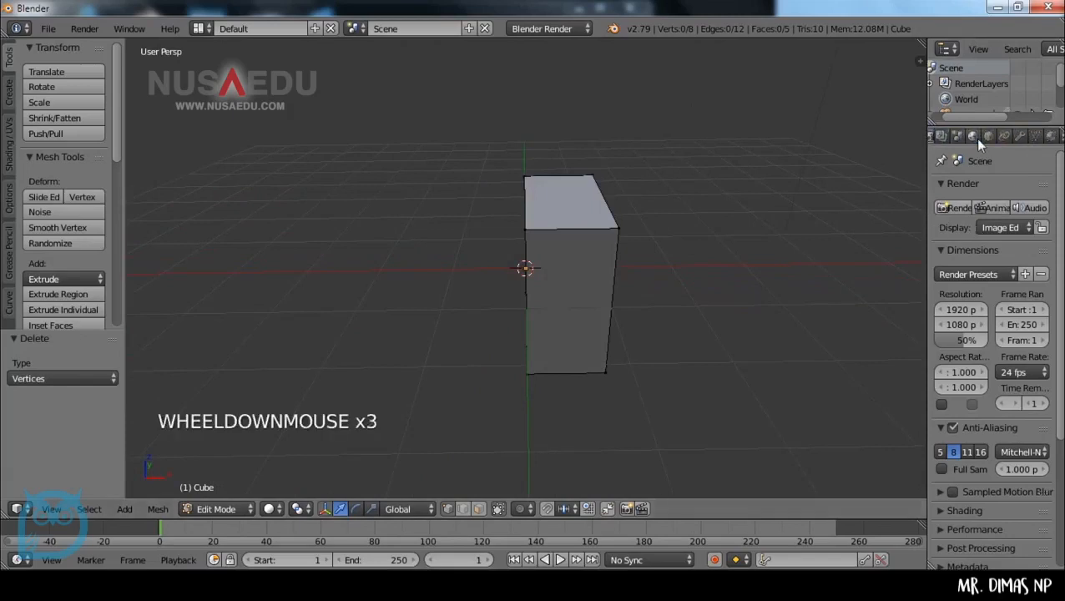
left_click(1005, 137)
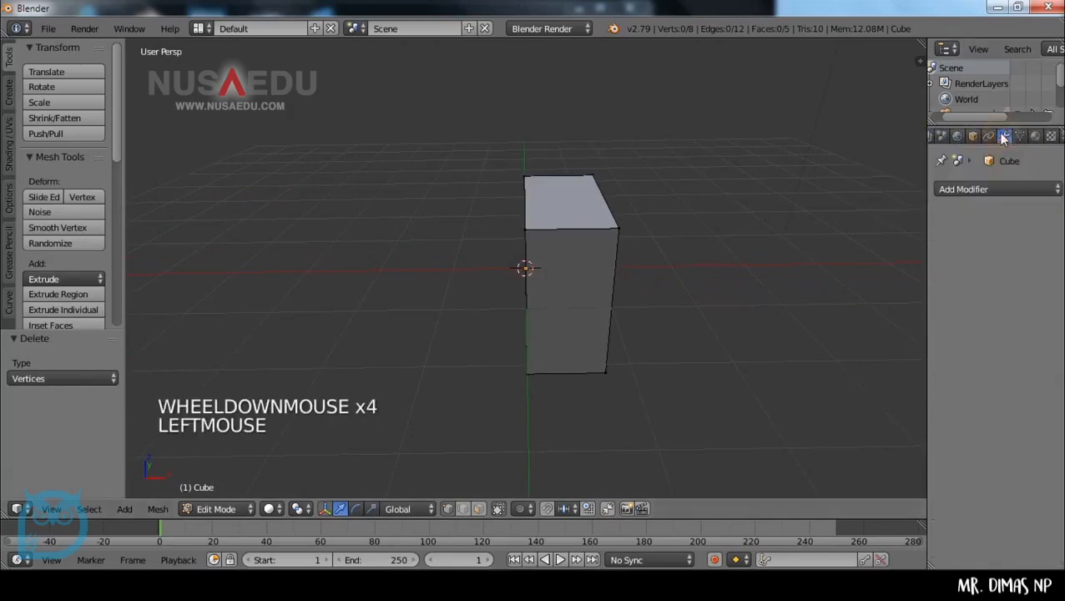
left_click(972, 190)
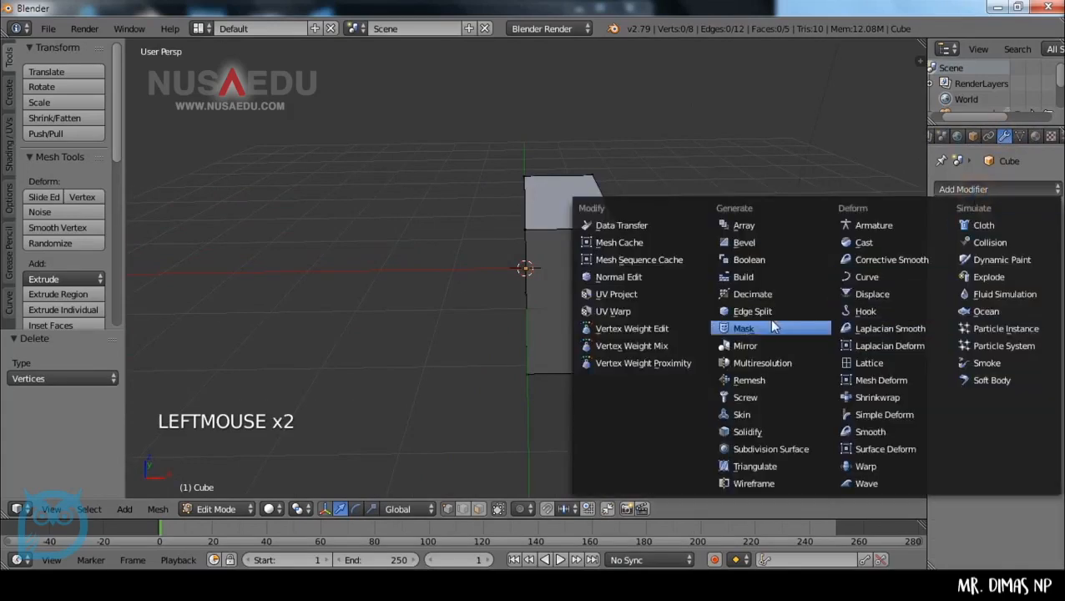
left_click(729, 351)
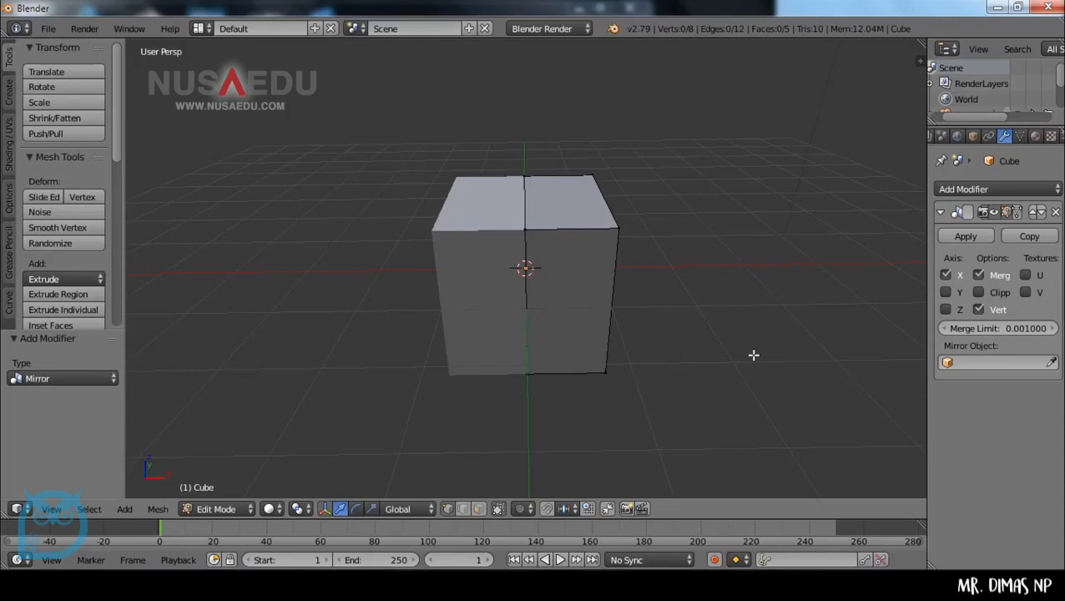
Widen the properties area so the Mirror modifier's option names can be read in full.
middle_click_drag(754, 355, 724, 343)
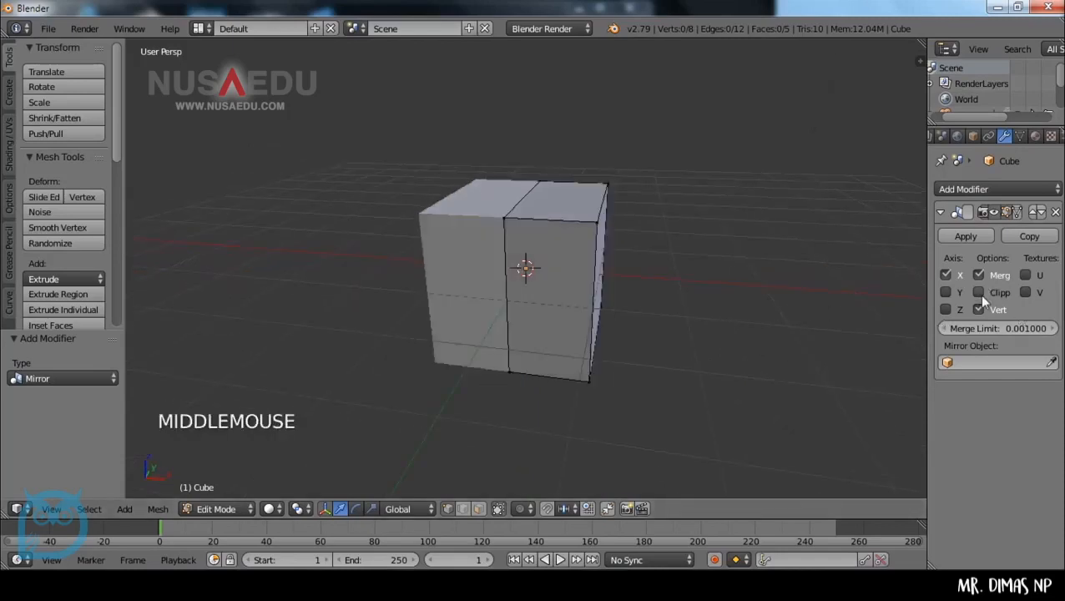
left_click(925, 293)
left_click_drag(926, 292, 843, 292)
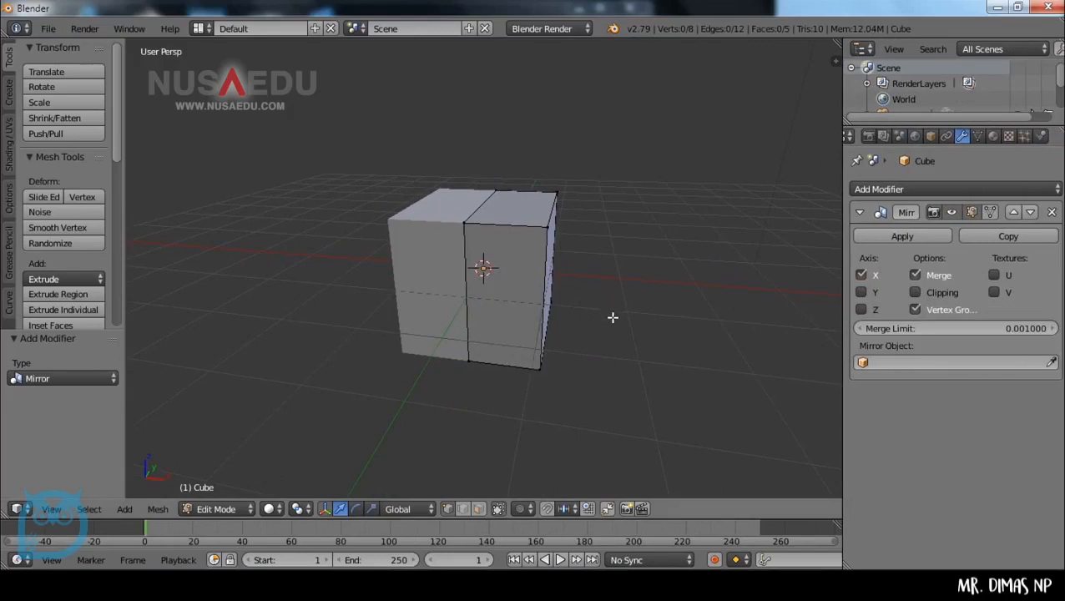
Select the whole half mesh and try moving it with the Mirror modifier's Clipping off, then cancel the move.
key("a")
key("g")
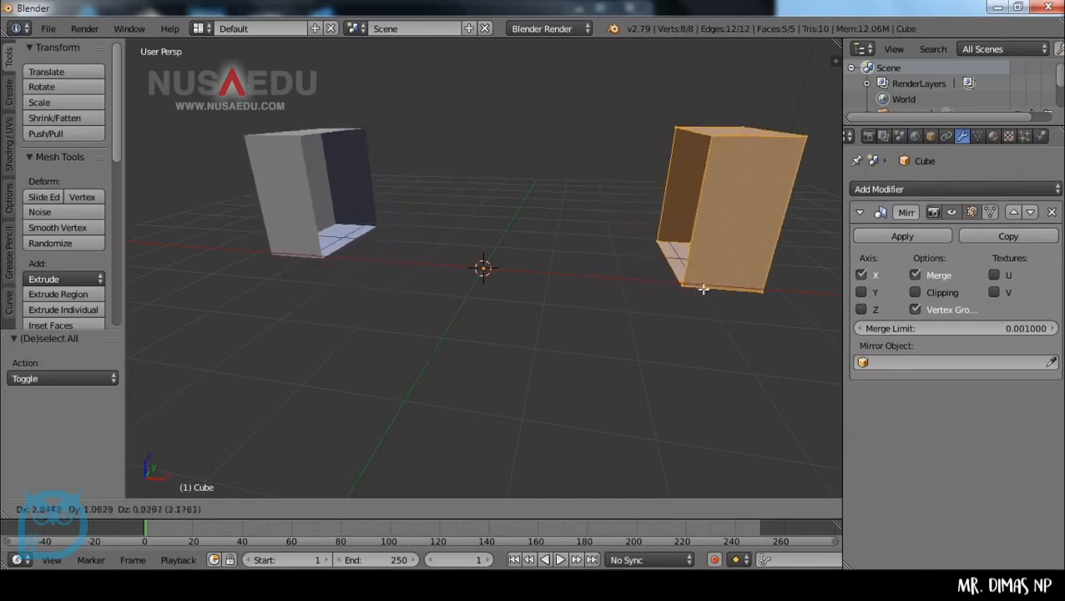
key("Escape")
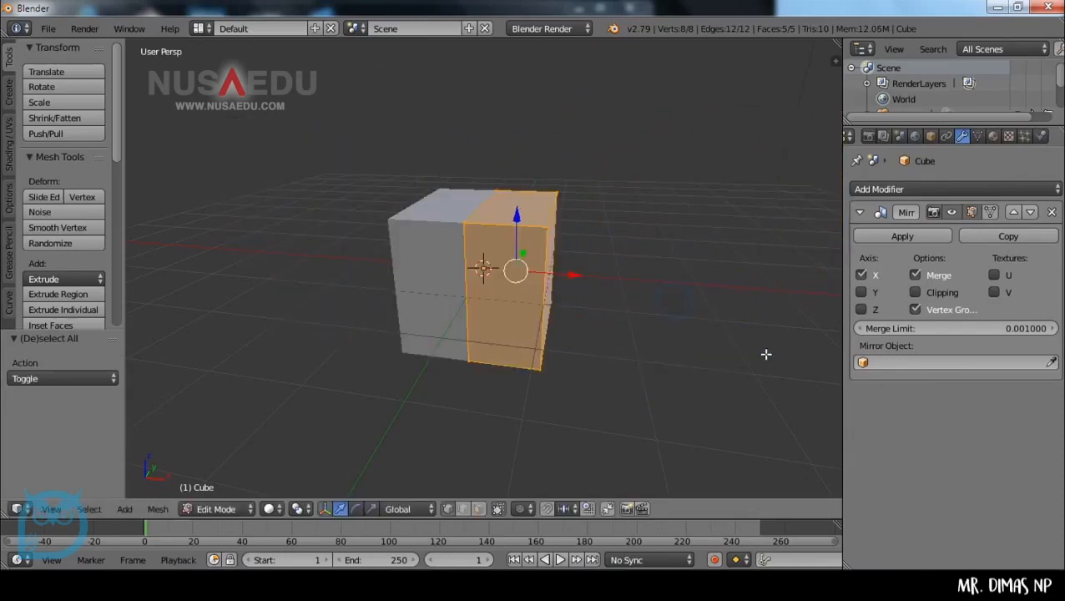
Trial-move the half mesh with Mirror Clipping on and again with it off, cancelling each move.
left_click(916, 293)
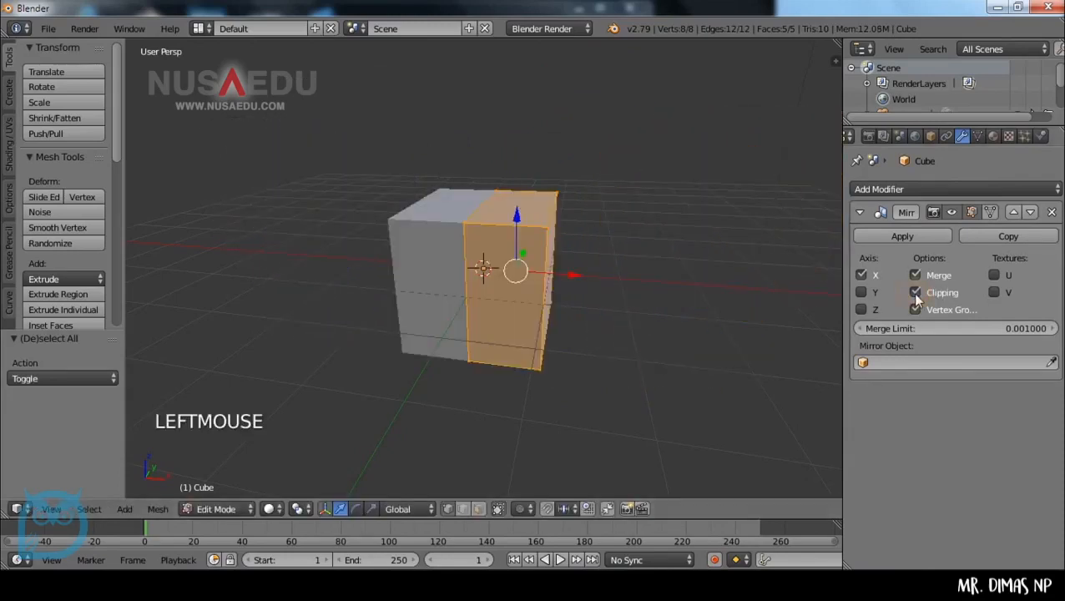
key("g")
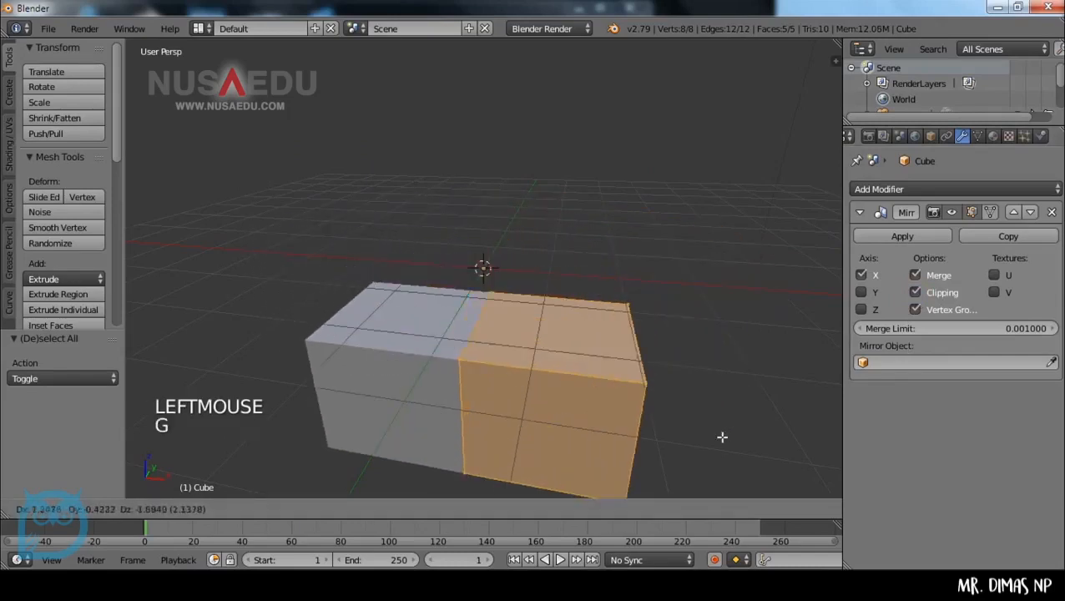
right_click(687, 345)
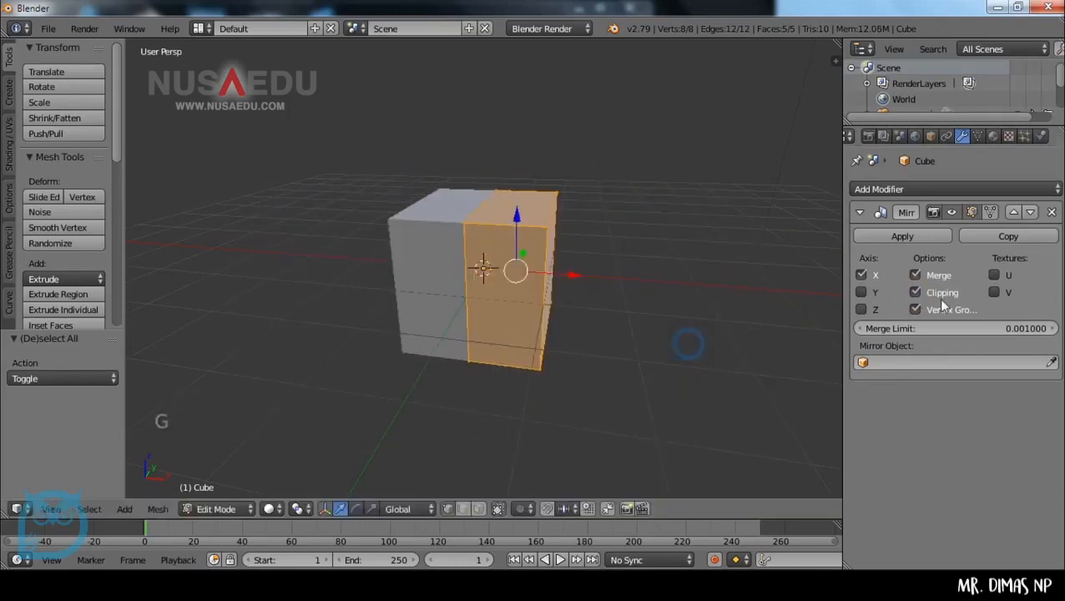
left_click(916, 293)
key("g")
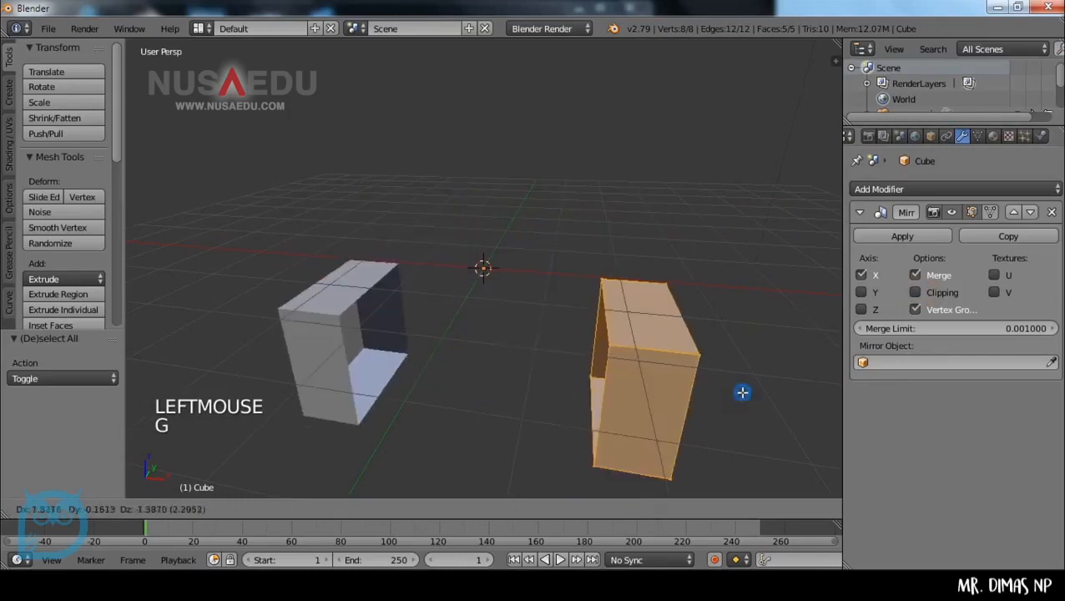
right_click(742, 393)
Enable Clipping on the Mirror modifier and deselect the entire mesh.
left_click(916, 292)
mouse_move(629, 301)
middle_mouse_down()
mouse_move(618, 301)
mouse_move(648, 310)
mouse_move(630, 314)
middle_mouse_up()
key("a")
scroll(650, 311, "down", 2, "ctrl")
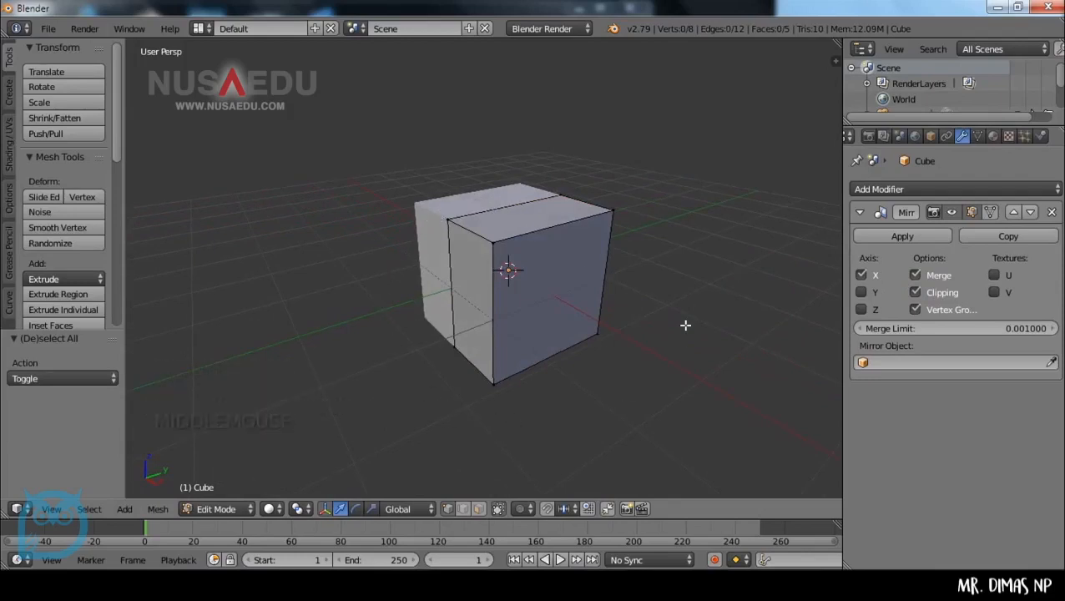
middle_click_drag(660, 316, 616, 310)
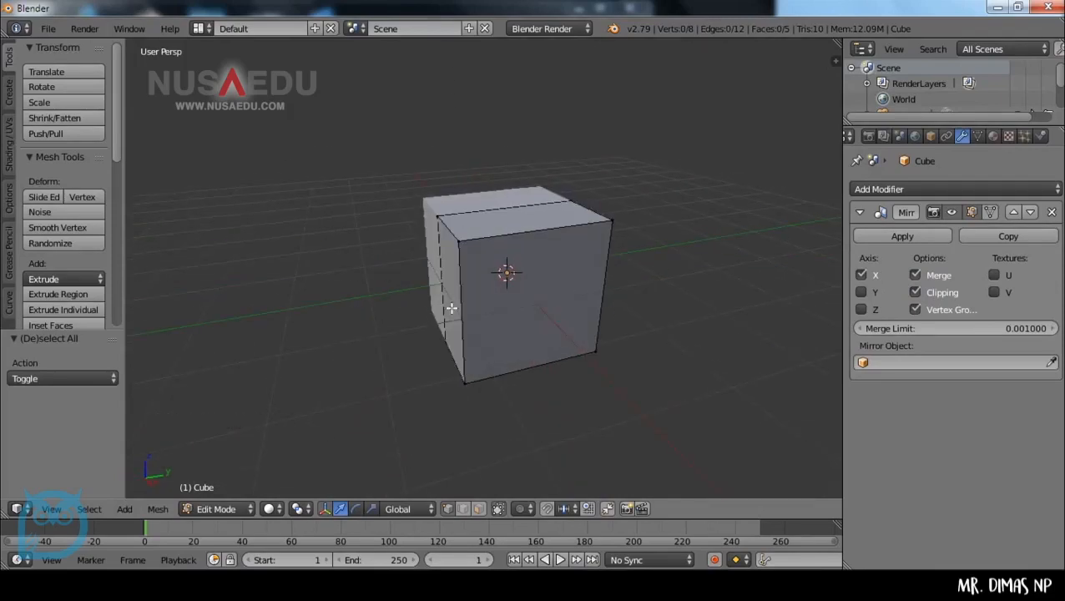
middle_click_drag(451, 308, 464, 311)
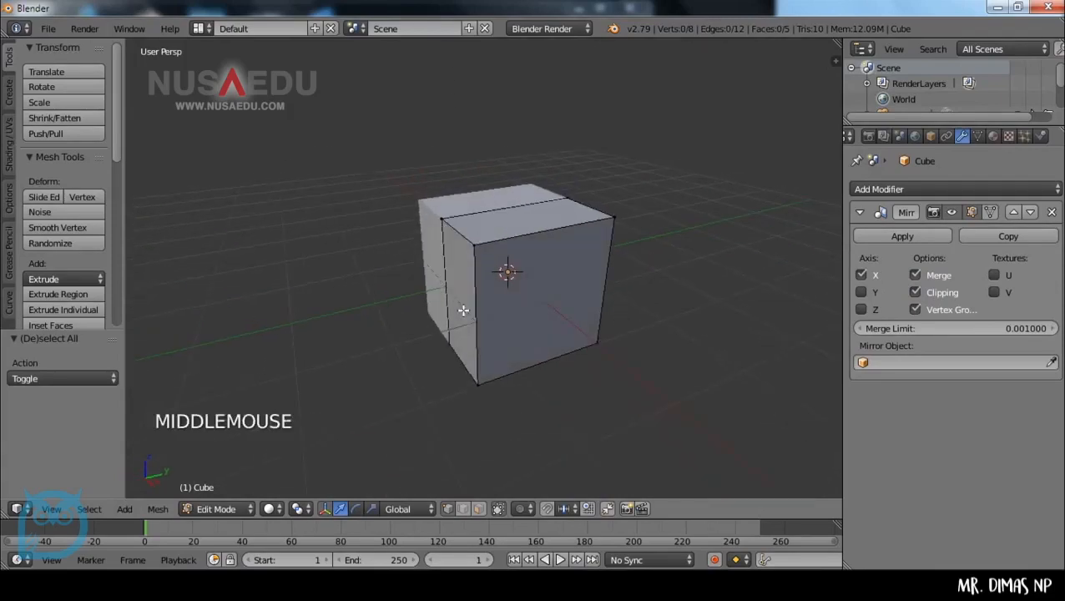
Extrude the half mesh's front end face (four vertices) forward about 1.15 units to start the hood, and clear the selection.
right_click(476, 253)
right_click(445, 221, "shift")
right_click(437, 336, "shift")
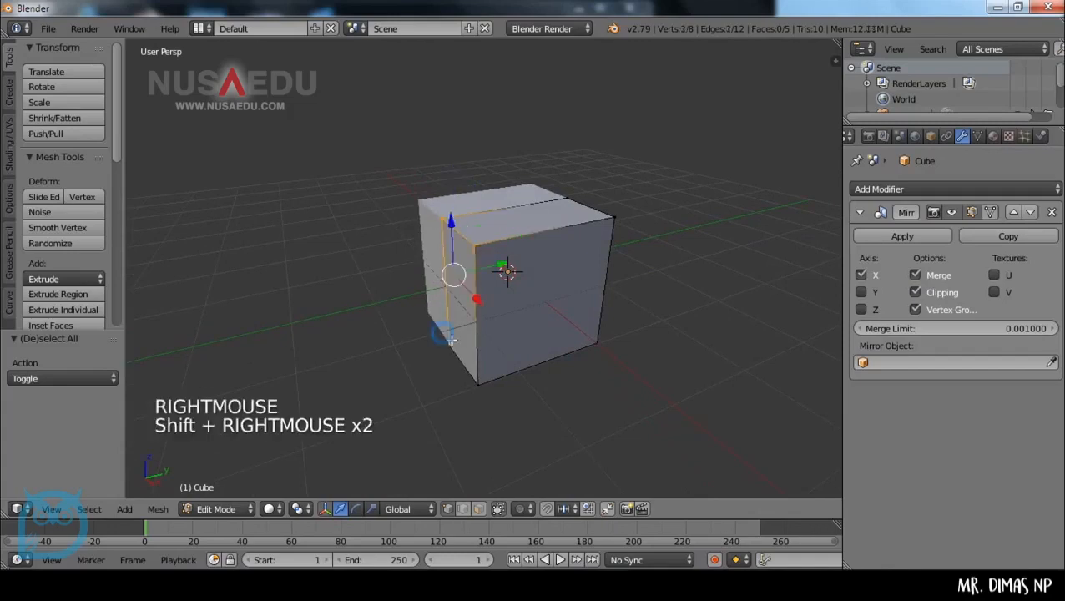
right_click(485, 373, "shift")
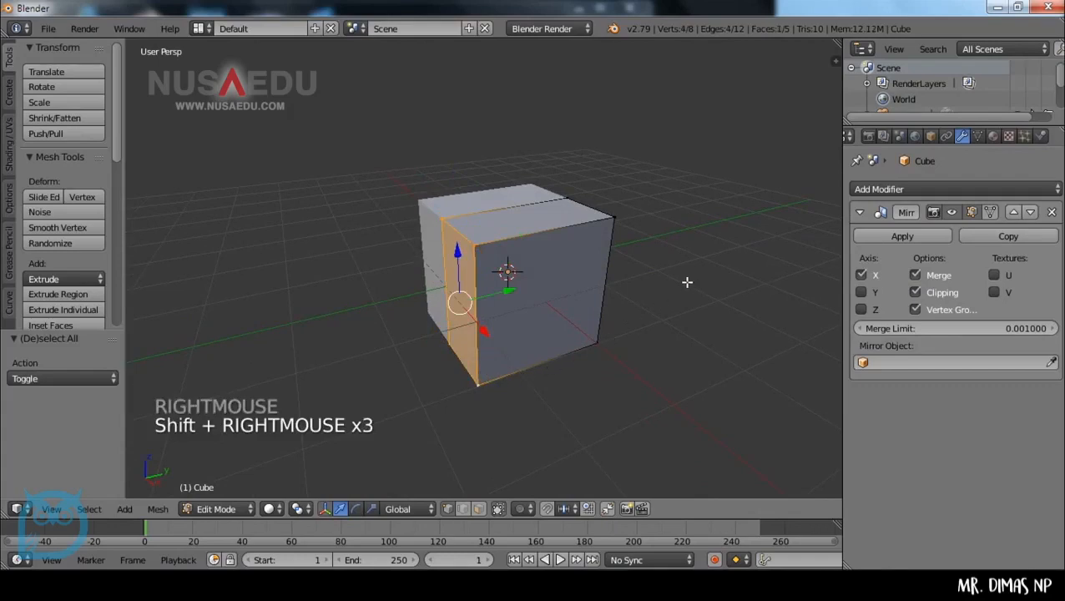
key("e")
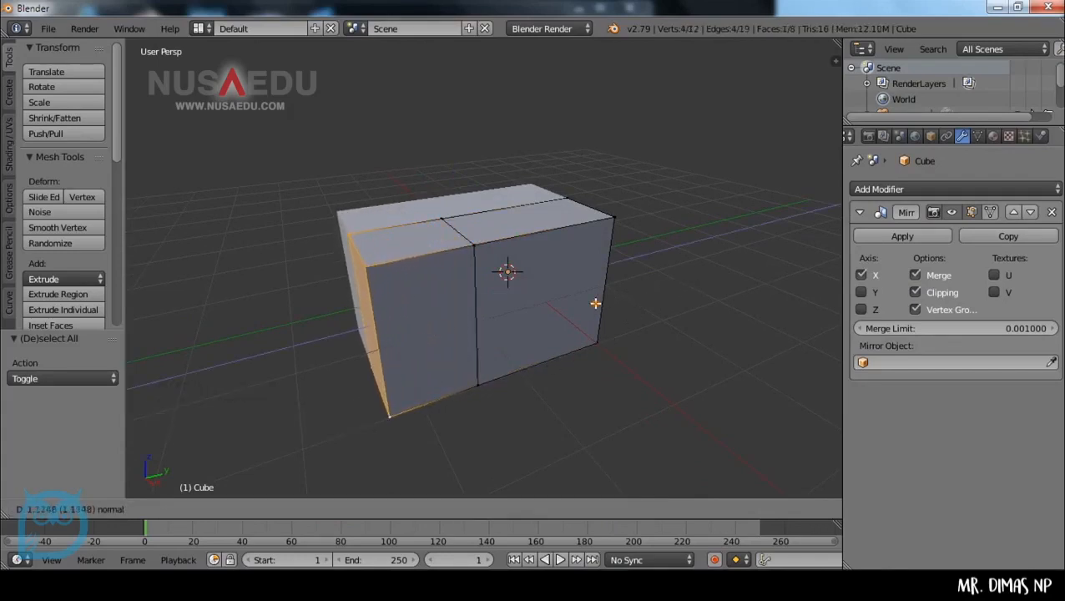
left_click(597, 304)
key("a")
Lower the upper edge of the new front face about 1 unit along Z to slope the hood, and clear the selection.
middle_click_drag(506, 331, 464, 290)
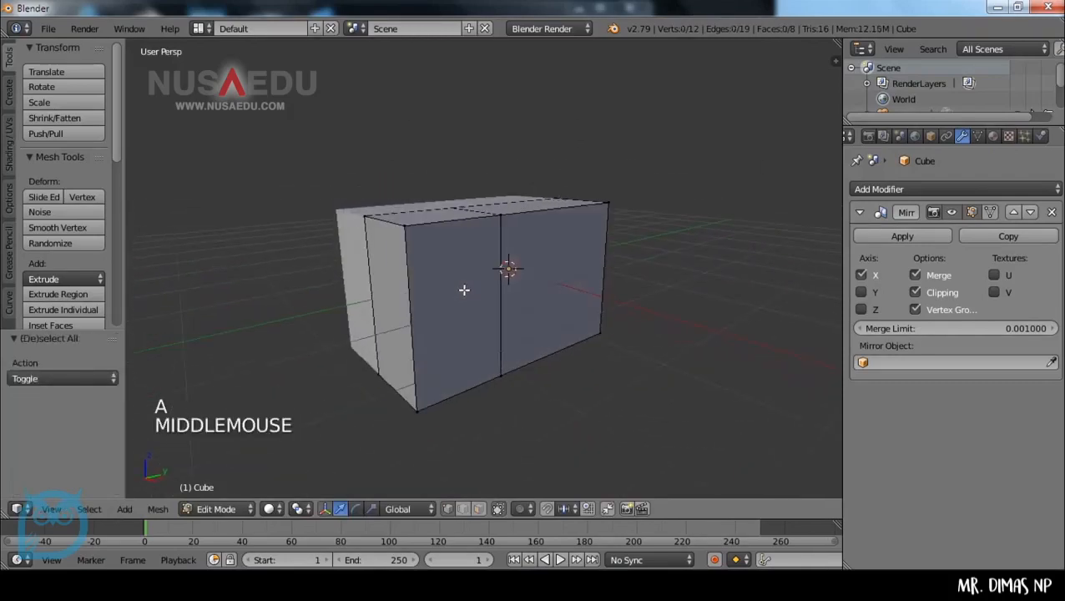
right_click(405, 232)
right_click(359, 212, "shift")
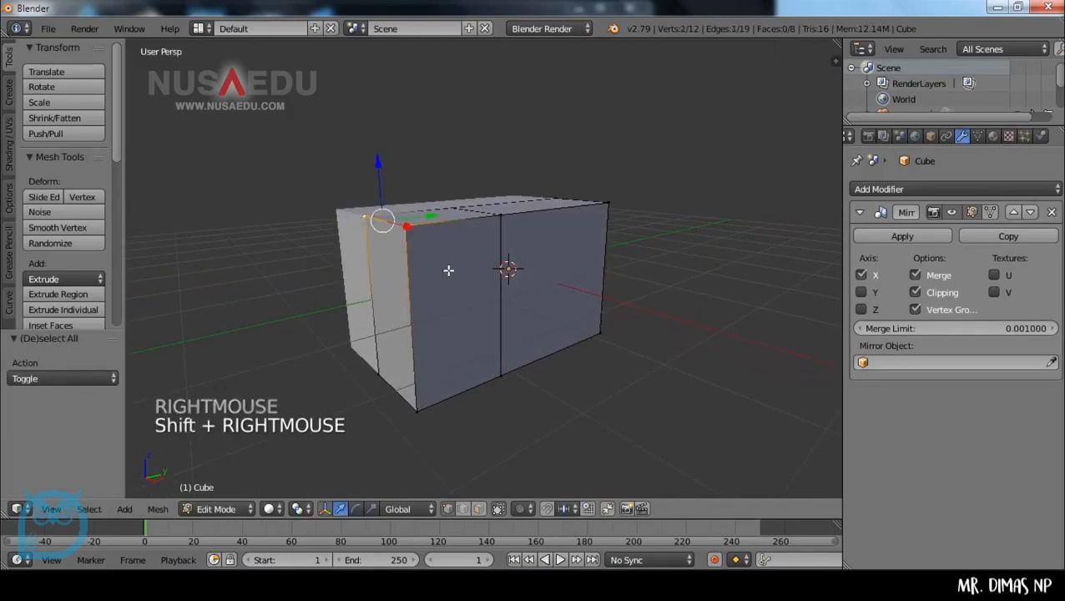
key("g")
key("z")
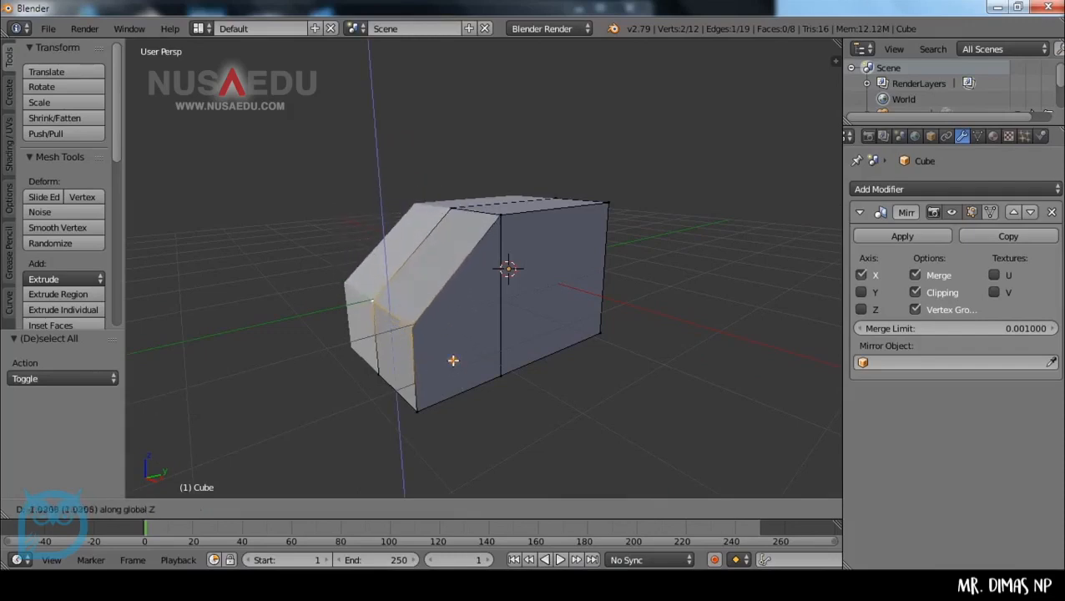
left_click(452, 356)
key("a")
Extrude the four-vertex rear face backward about 0.6 units to form the trunk section, and clear the selection.
middle_click_drag(749, 351, 569, 348)
right_click(493, 216)
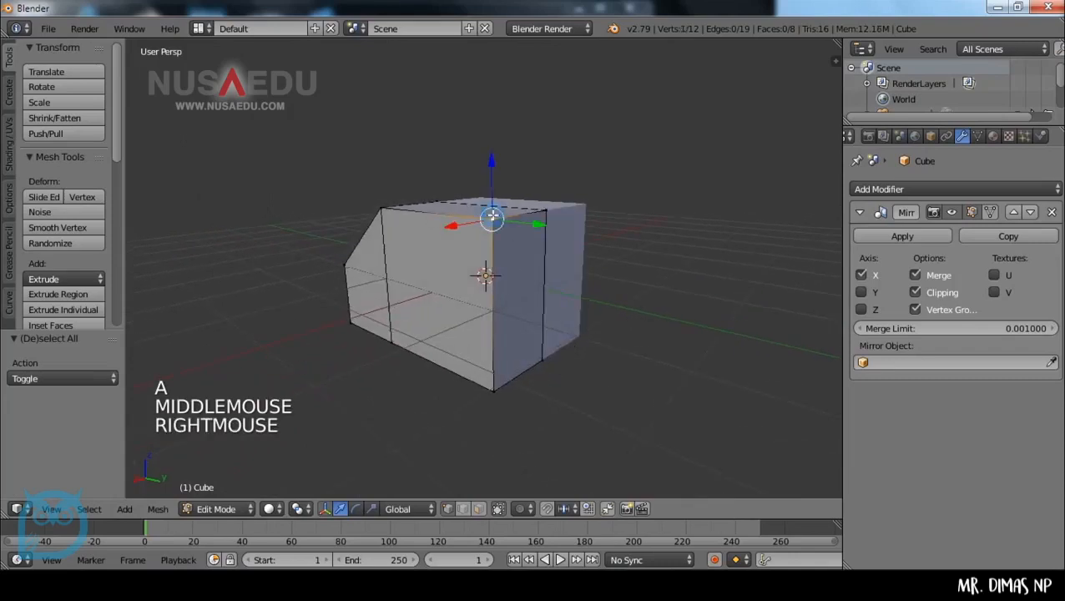
right_click(551, 213, "shift")
right_click(547, 357, "shift")
right_click(499, 386, "shift")
mouse_move(525, 339)
middle_mouse_down()
mouse_move(561, 352)
mouse_move(542, 352)
middle_mouse_up()
key("e")
key("e")
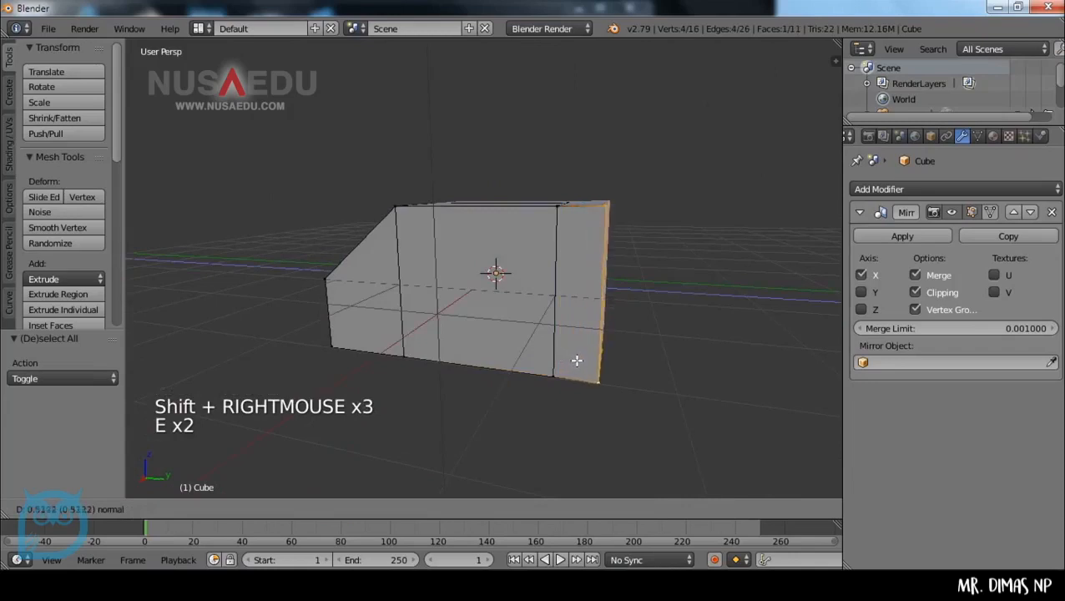
left_click(582, 361)
key("a")
Extrude the top face of the middle section upward by about half the body's height to form the cabin.
scroll(584, 367, "down", 1)
middle_click_drag(584, 367, 4, 351)
middle_click_drag(387, 321, 705, 295)
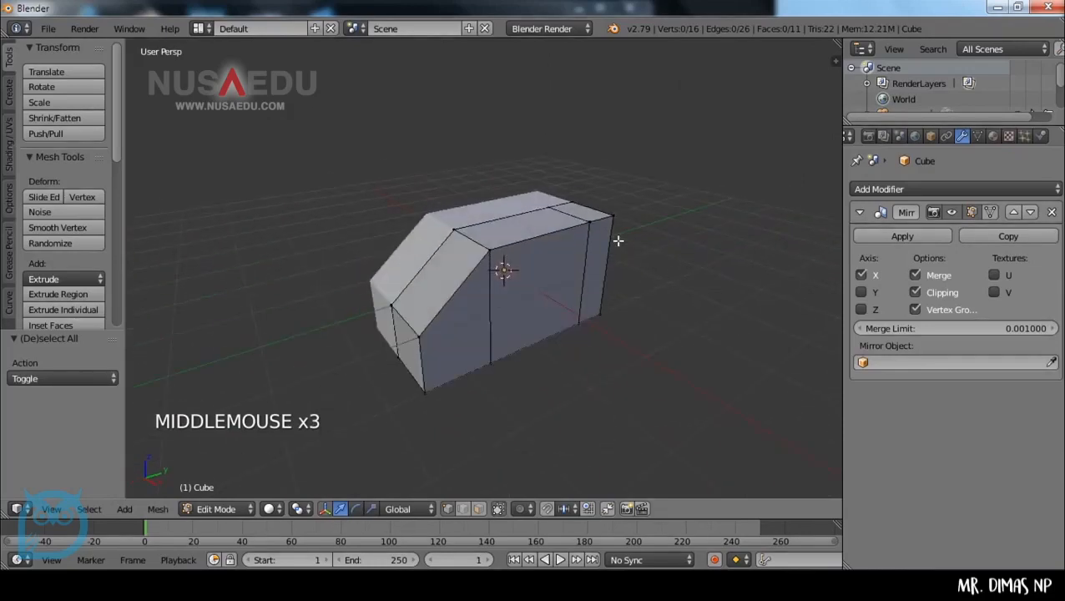
scroll(551, 317, "up", 2)
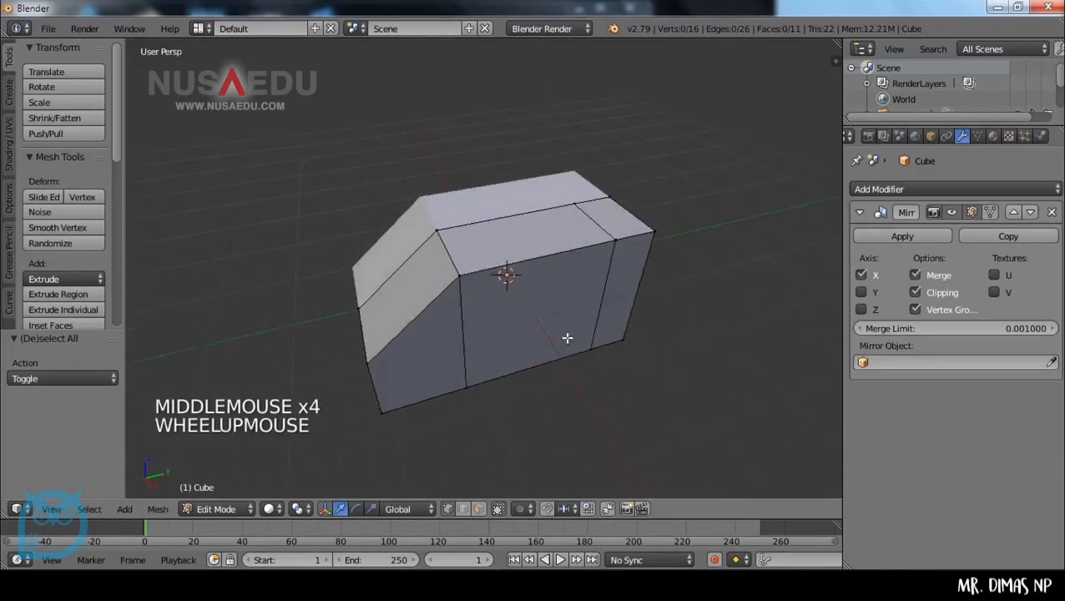
right_click(449, 271)
right_click(424, 219, "shift")
right_click(598, 187, "shift")
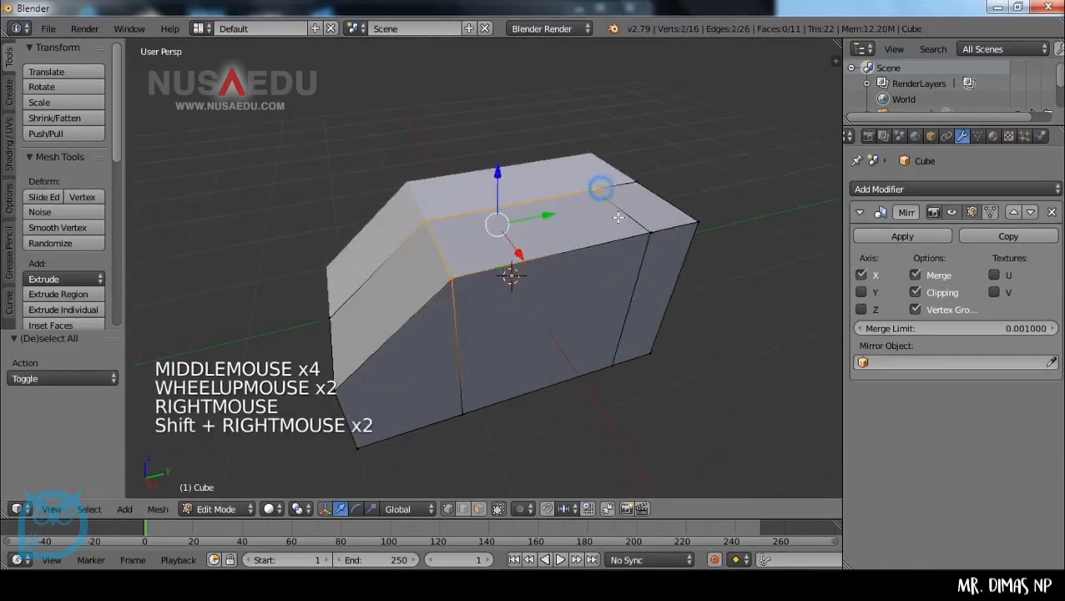
right_click(634, 235, "shift")
scroll(474, 305, "down", 1)
middle_click_drag(473, 306, 480, 245)
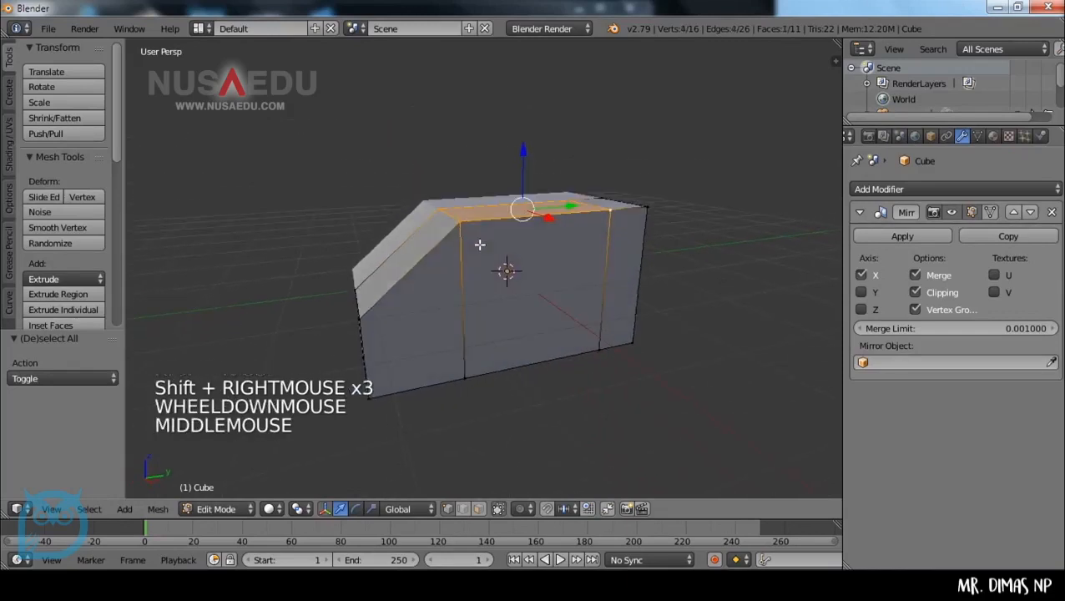
key("e")
key("e")
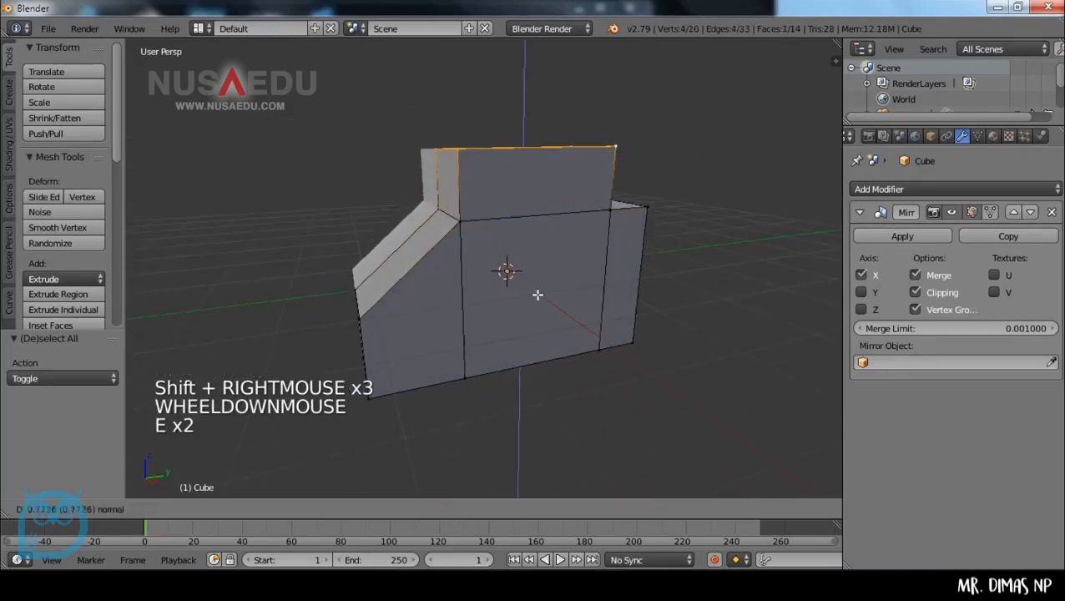
left_click(541, 277)
key("a")
Move the cabin's upper front edge 0.625 units backward along Y to slope the windshield, and clear the selection.
scroll(543, 278, "down", 1)
middle_click_drag(543, 278, 516, 200)
right_click(474, 178)
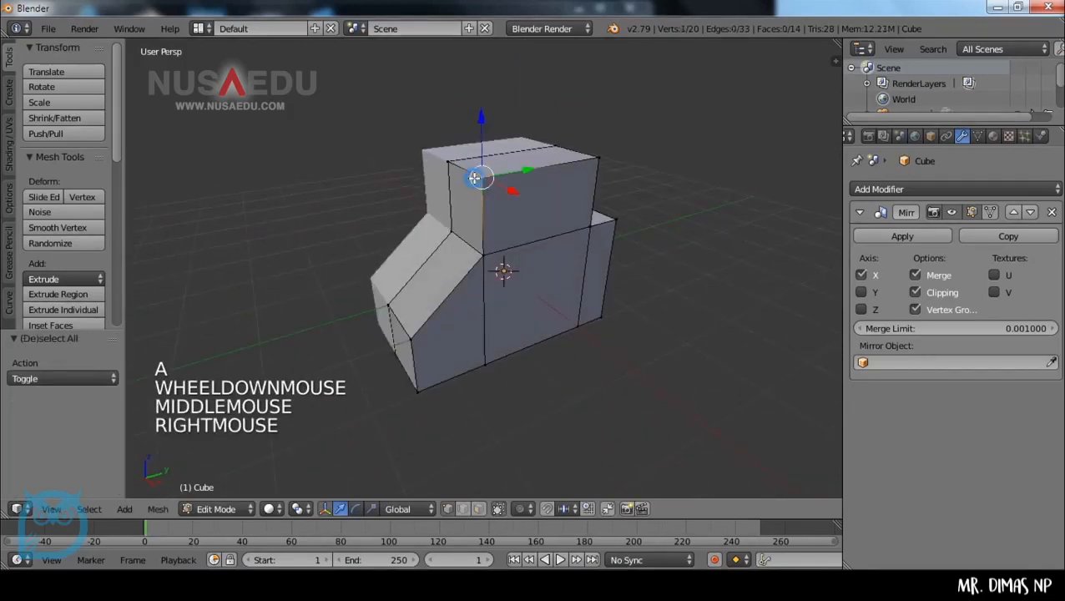
right_click(448, 162, "shift")
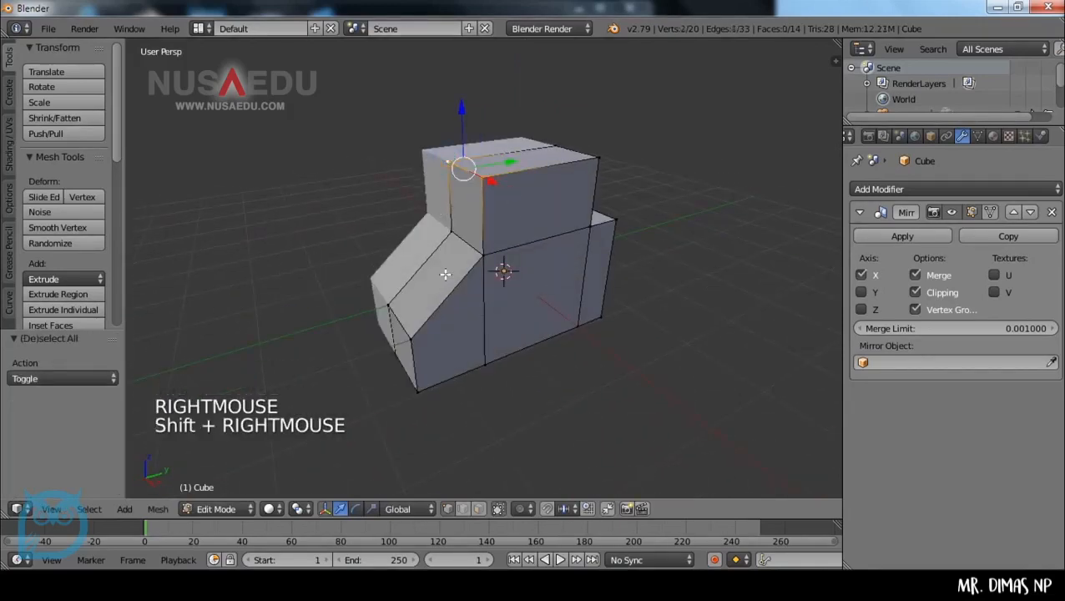
key("g")
key("y")
left_click(482, 270)
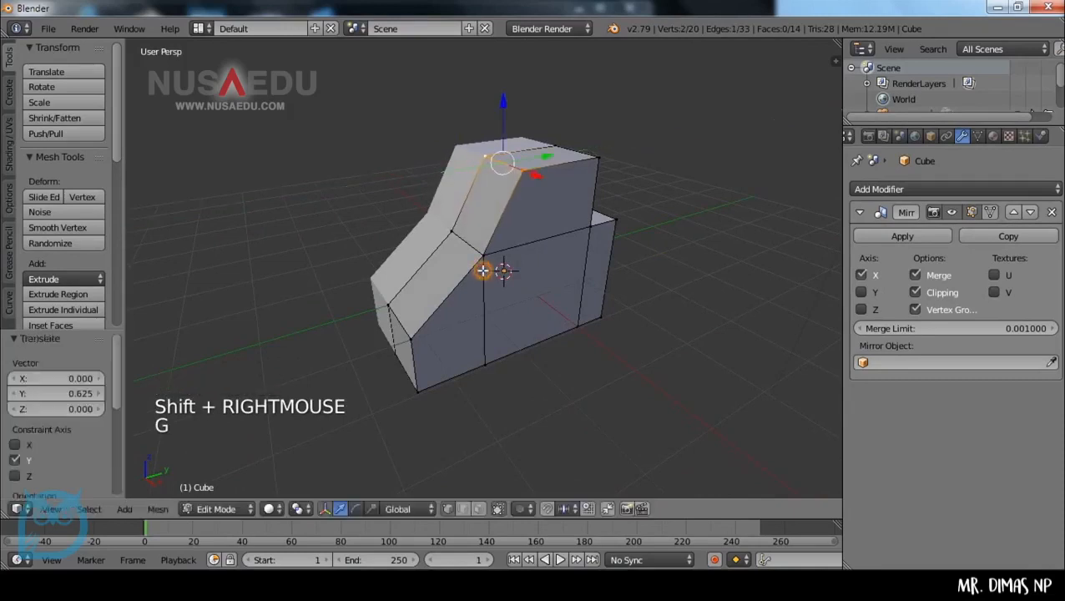
key("a")
Examine the body from the side and rear, picking single bottom vertices to check which ones can be selected from each angle.
middle_click_drag(550, 359, 524, 316)
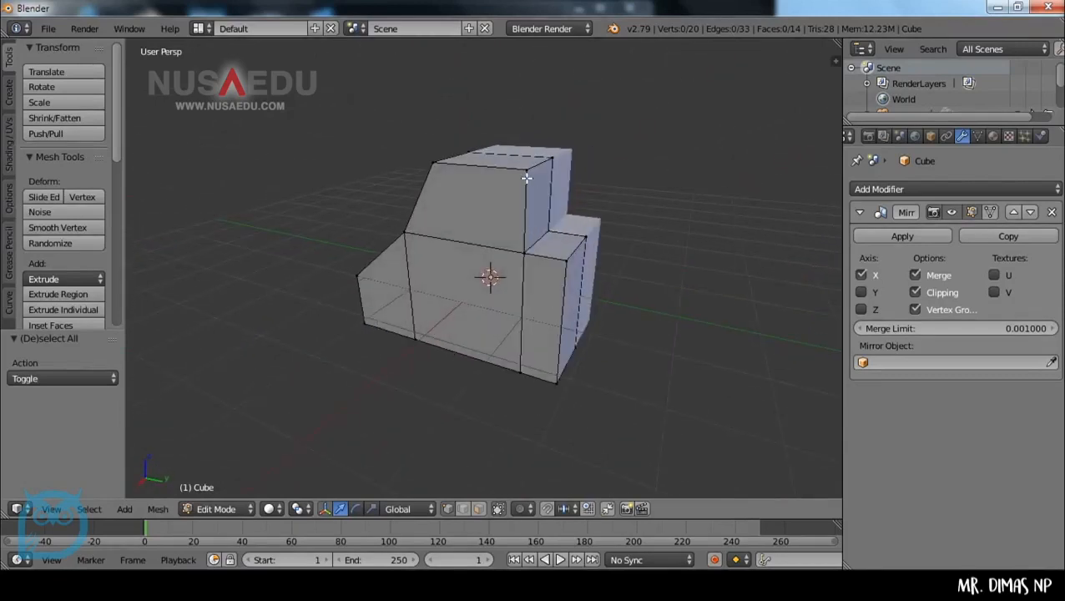
mouse_move(525, 332)
middle_mouse_down()
mouse_move(556, 323)
mouse_move(541, 345)
middle_mouse_up()
middle_click_drag(398, 368, 339, 333)
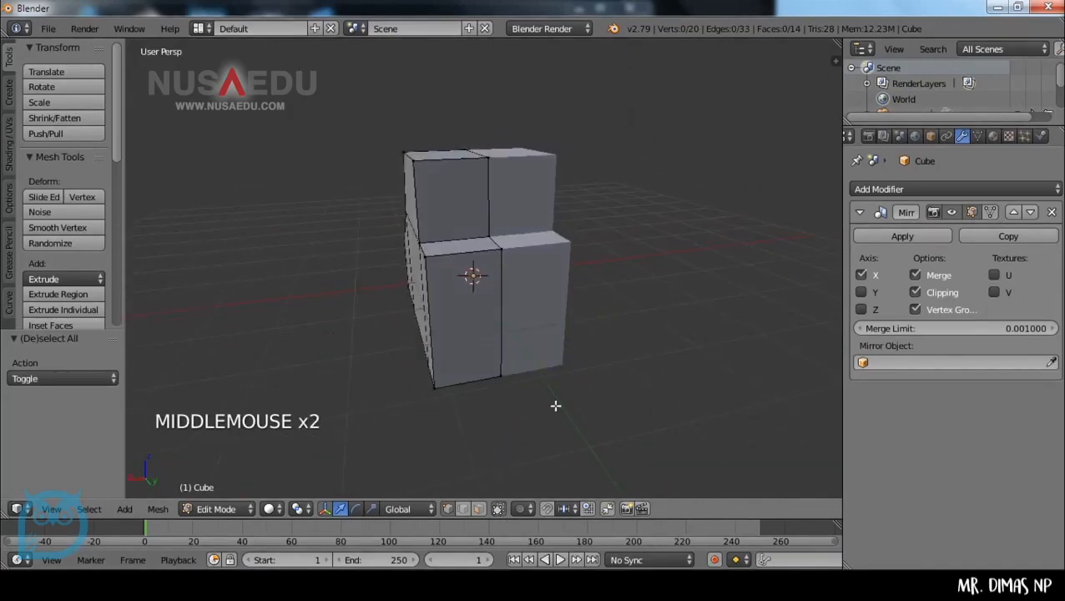
middle_click_drag(513, 381, 429, 349)
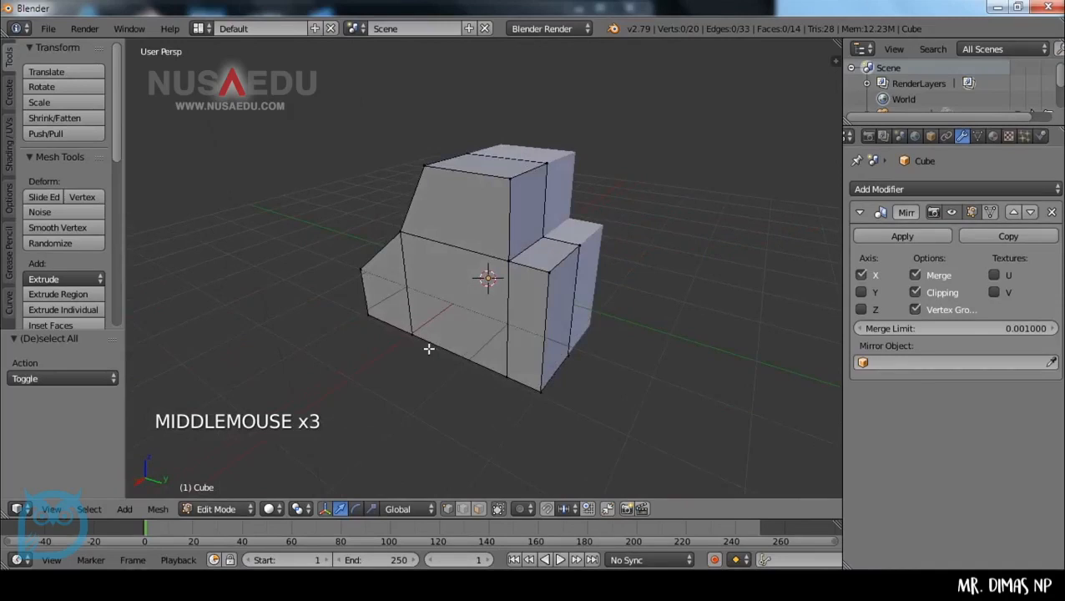
right_click(362, 316)
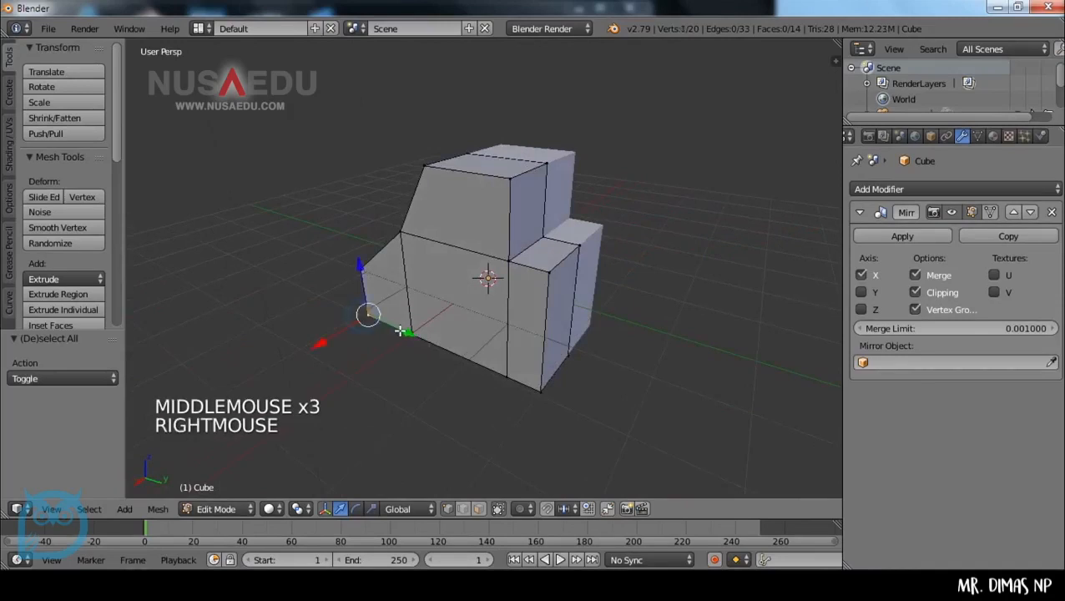
right_click(505, 373)
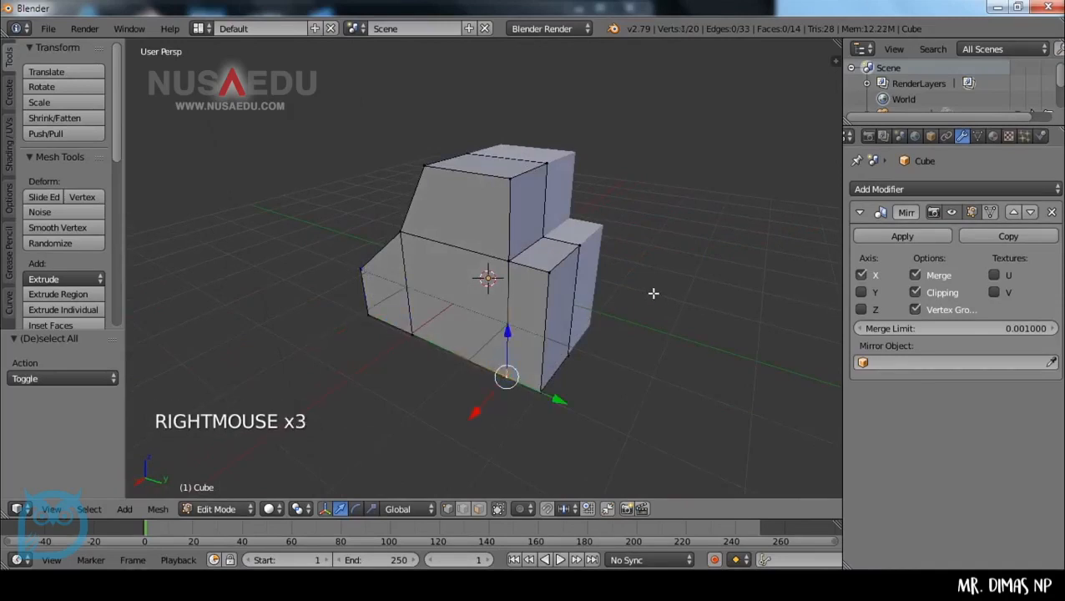
middle_click_drag(654, 294, 353, 355)
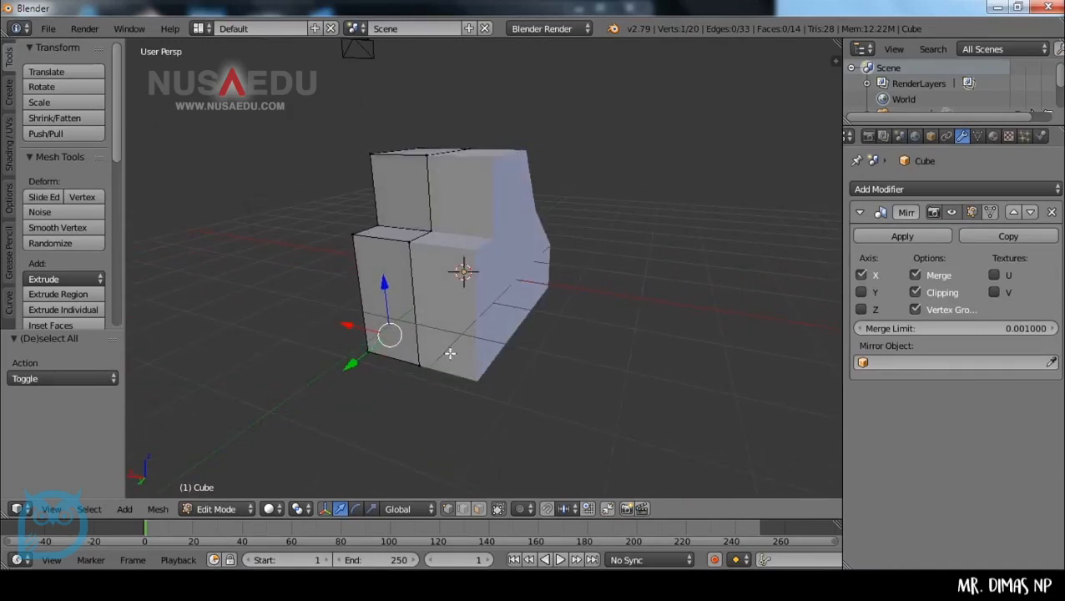
scroll(450, 354, "down", 2, "ctrl")
scroll(533, 378, "up", 2)
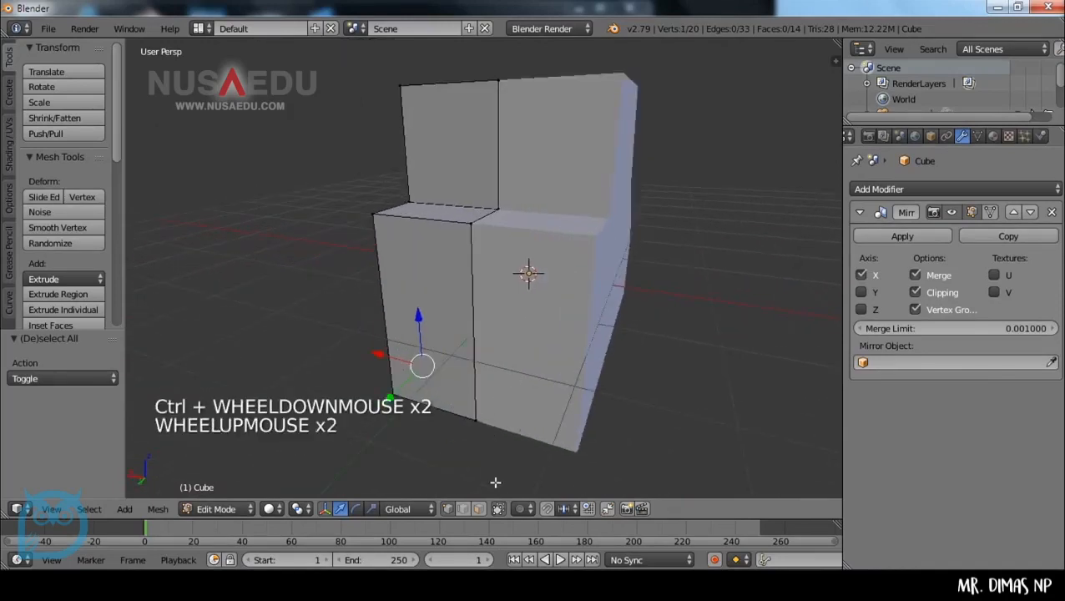
Turn off limiting selection to visible geometry so hidden vertices can be selected, inspect the see-through mesh, and deselect everything.
left_click(499, 509)
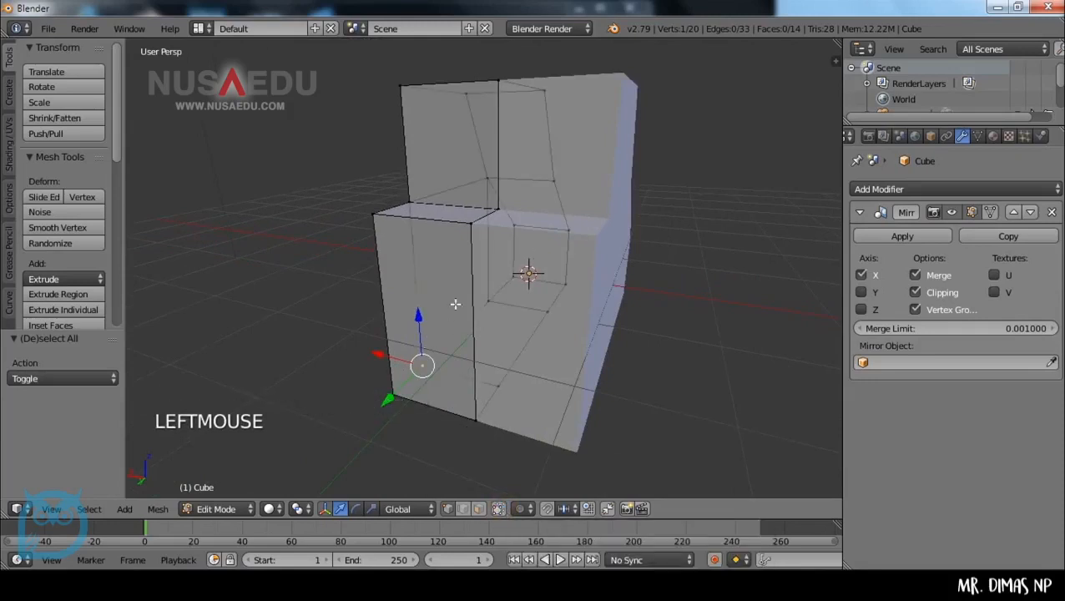
middle_click_drag(425, 367, 449, 369)
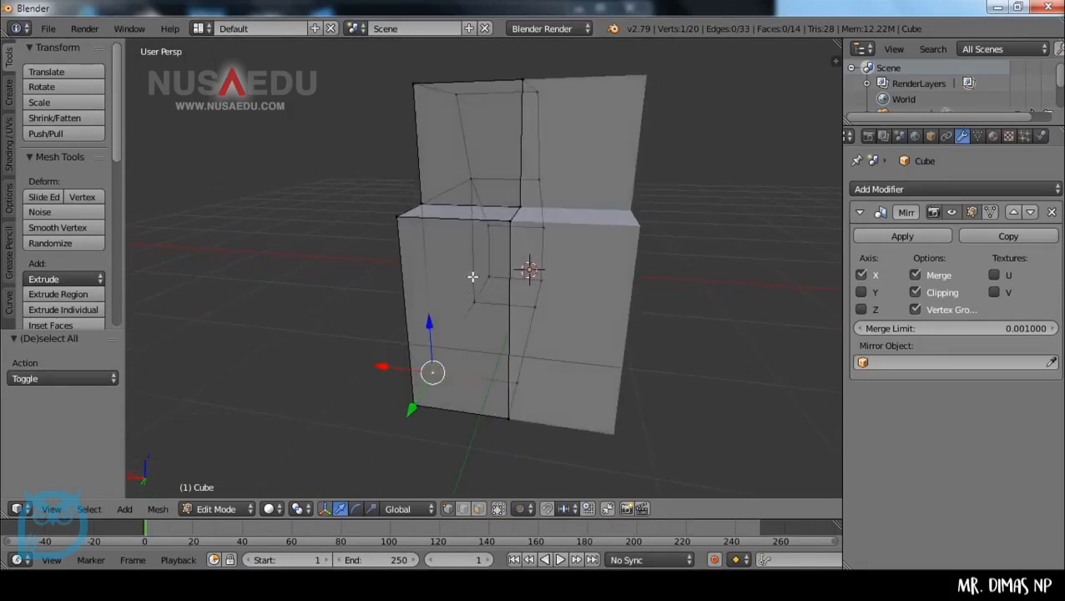
middle_click_drag(481, 411, 673, 421)
key("a")
middle_click_drag(566, 368, 514, 360)
scroll(556, 362, "down", 1)
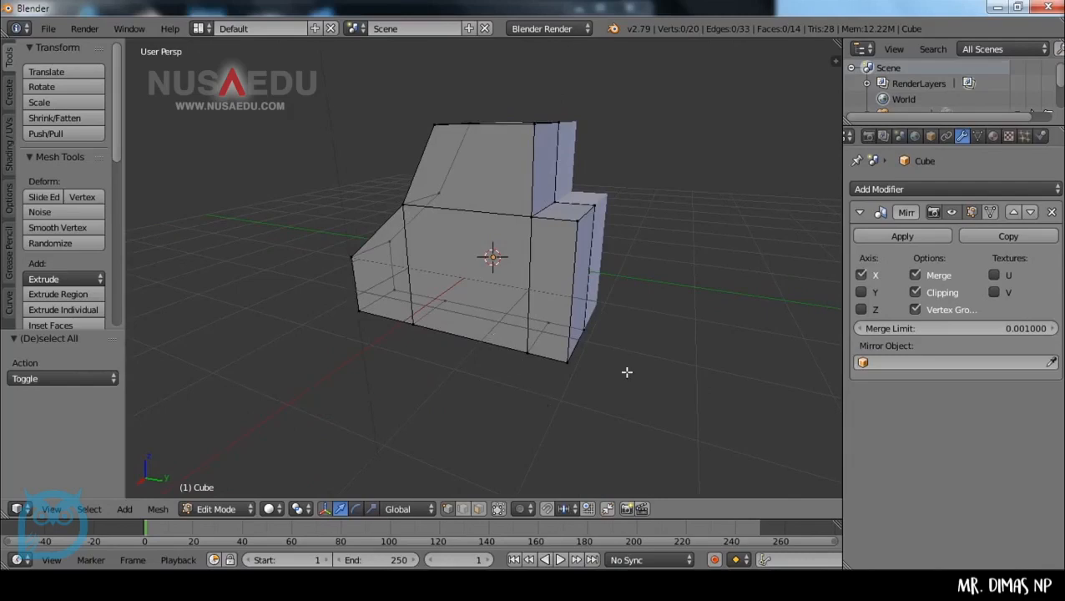
right_click(532, 125)
right_click(561, 131, "shift")
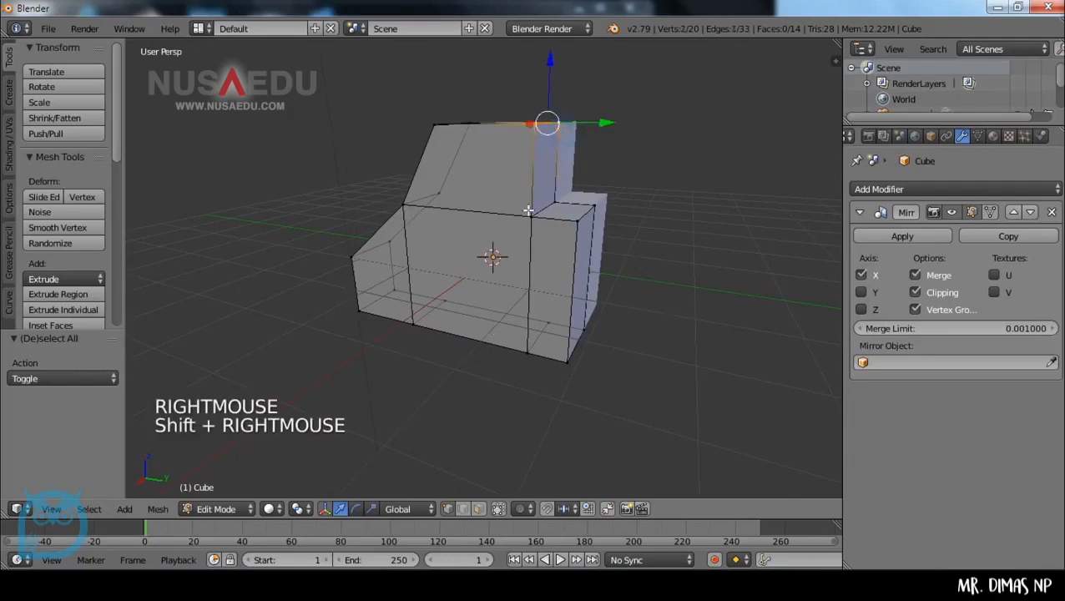
right_click(558, 183, "shift")
right_click(576, 208, "shift")
key("a")
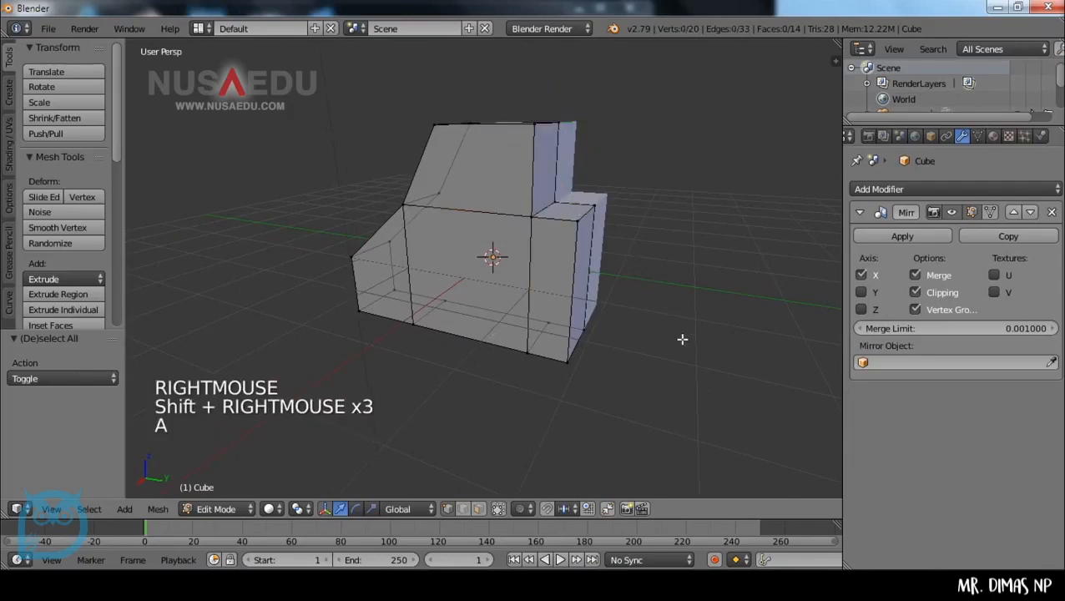
Box-select all vertices at the rear of the cabin and the trunk, and move them backward along Y about 0.73 units.
key("b")
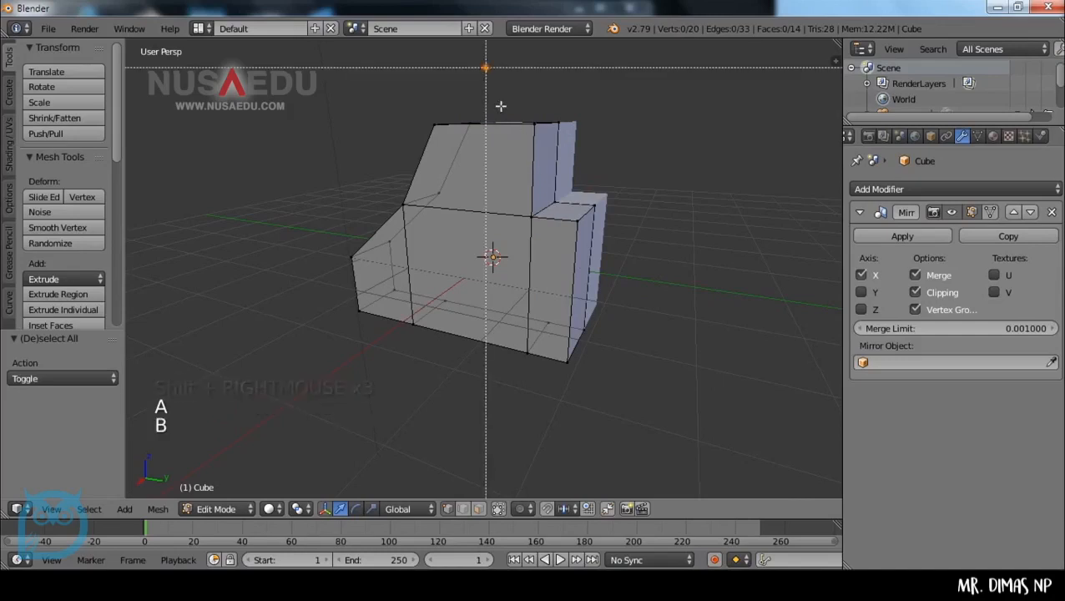
left_click_drag(486, 67, 617, 397)
middle_click_drag(516, 382, 579, 400)
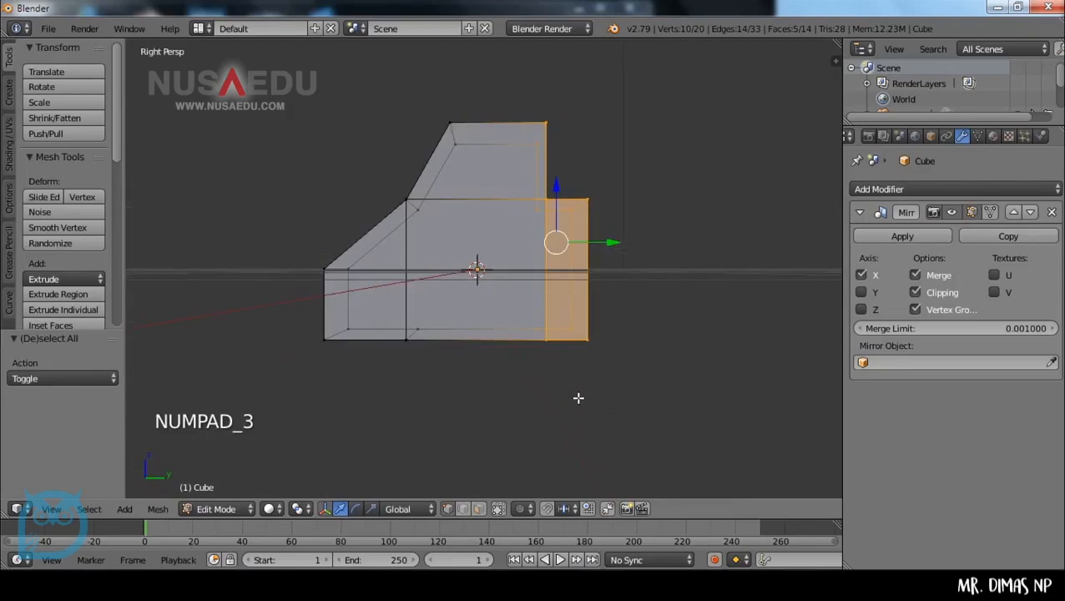
key("KP_5")
scroll(575, 396, "up", 1)
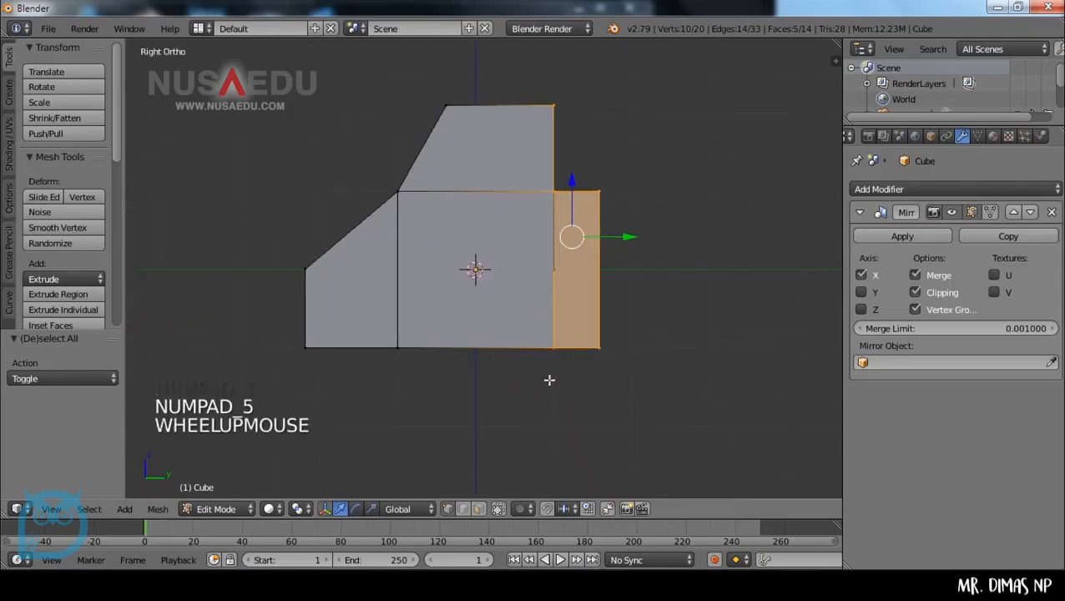
key("g")
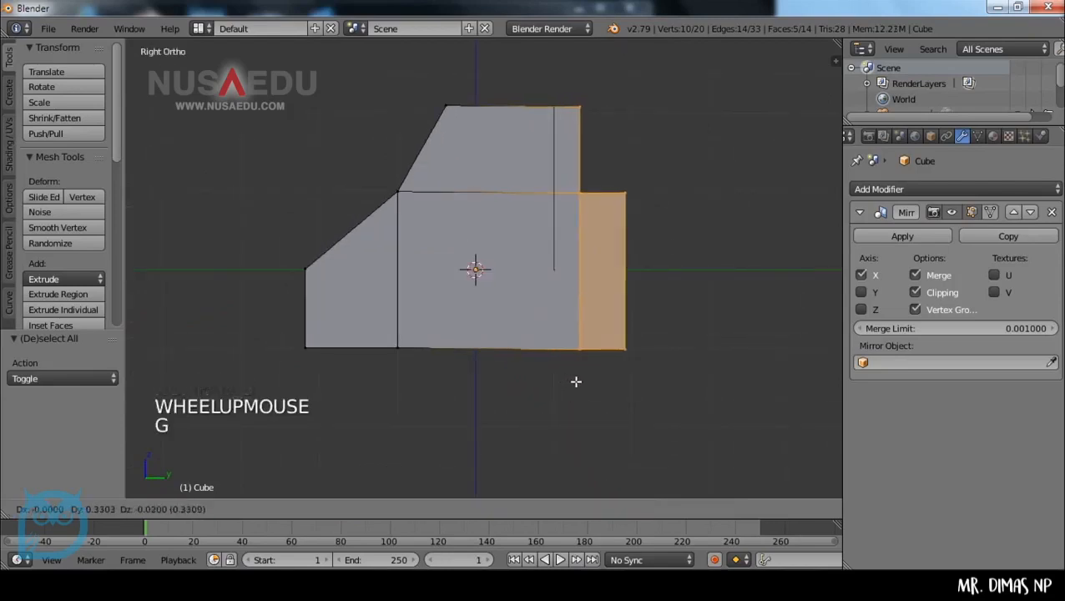
key("y")
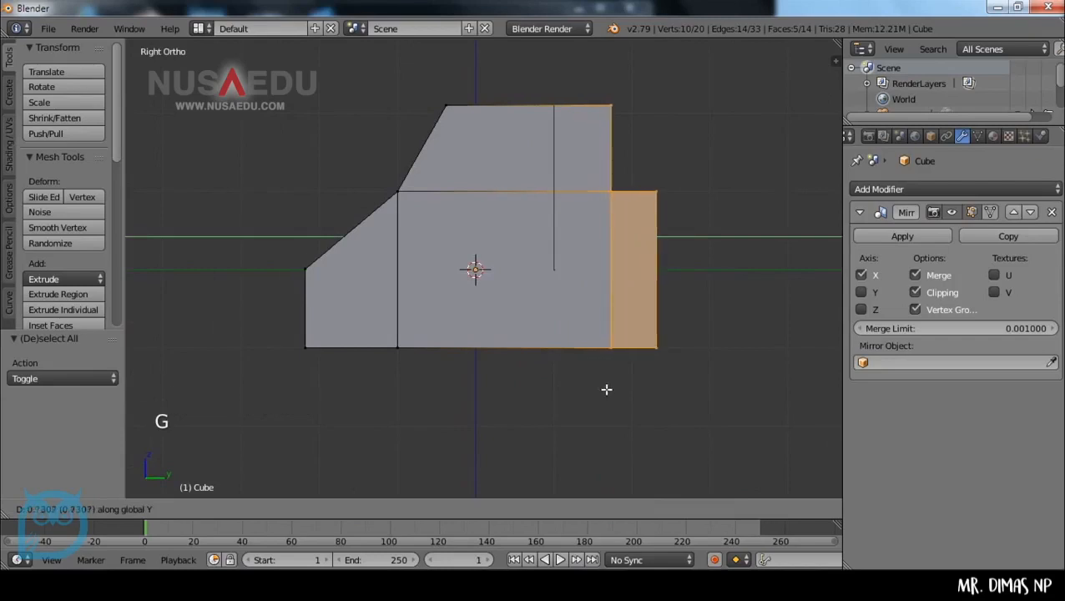
left_click(606, 387)
key("a")
Move the edge where the cabin's back meets the trunk 0.268 units backward along Y to slope the rear window.
middle_click_drag(523, 340, 630, 311)
middle_click_drag(415, 316, 590, 248)
right_click(576, 229)
right_click(621, 204, "shift")
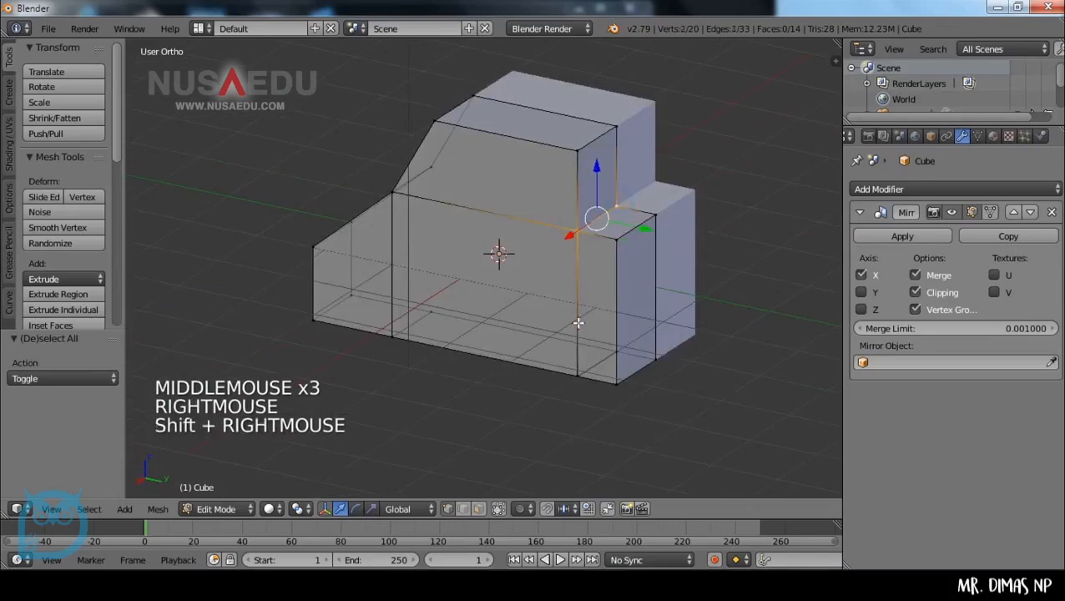
key("g")
key("y")
left_click(595, 327)
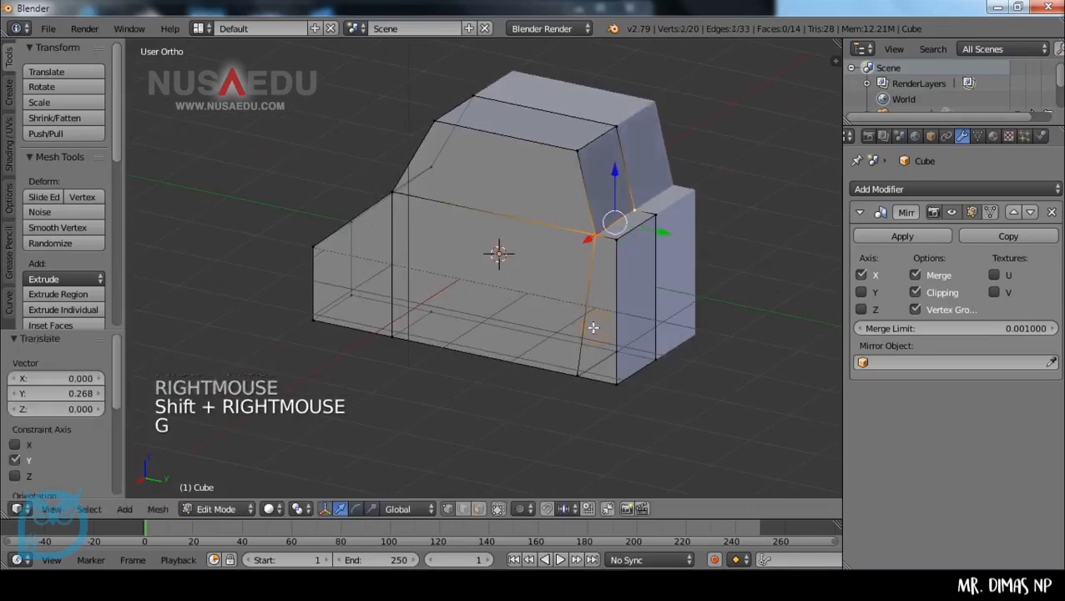
Widen the whole car body by scaling the entire mesh along X.
key("a")
middle_click_drag(596, 327, 558, 234)
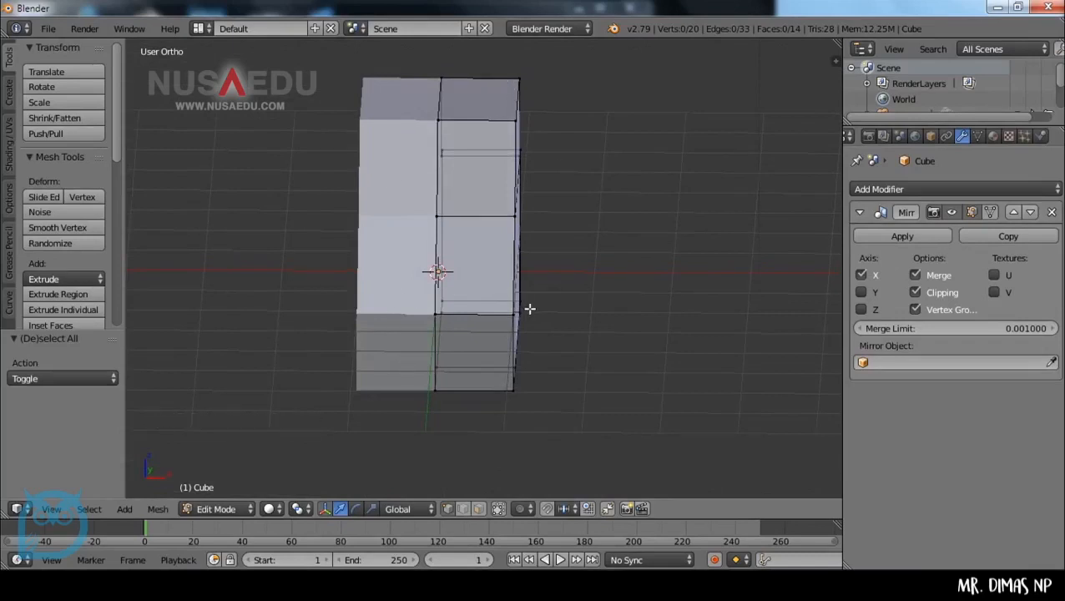
middle_click_drag(614, 313, 597, 276)
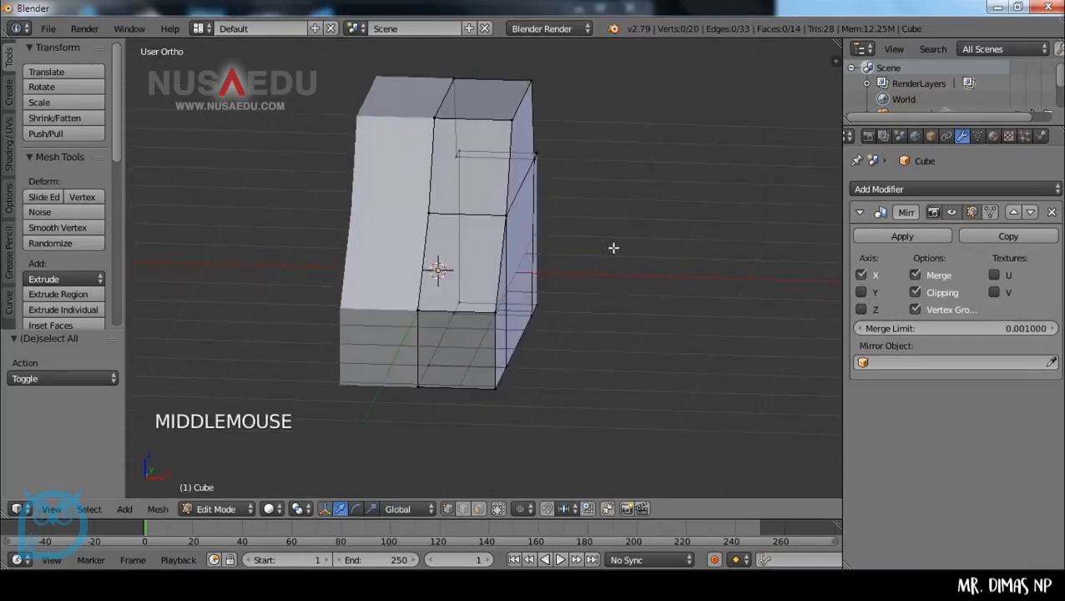
scroll(592, 249, "up", 1, "shift")
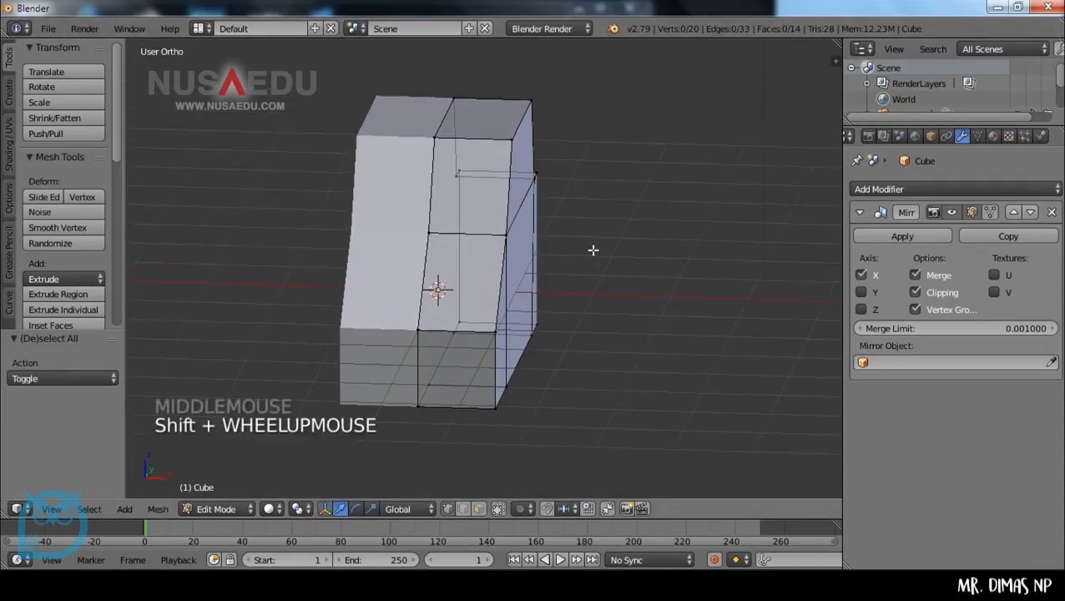
key("a")
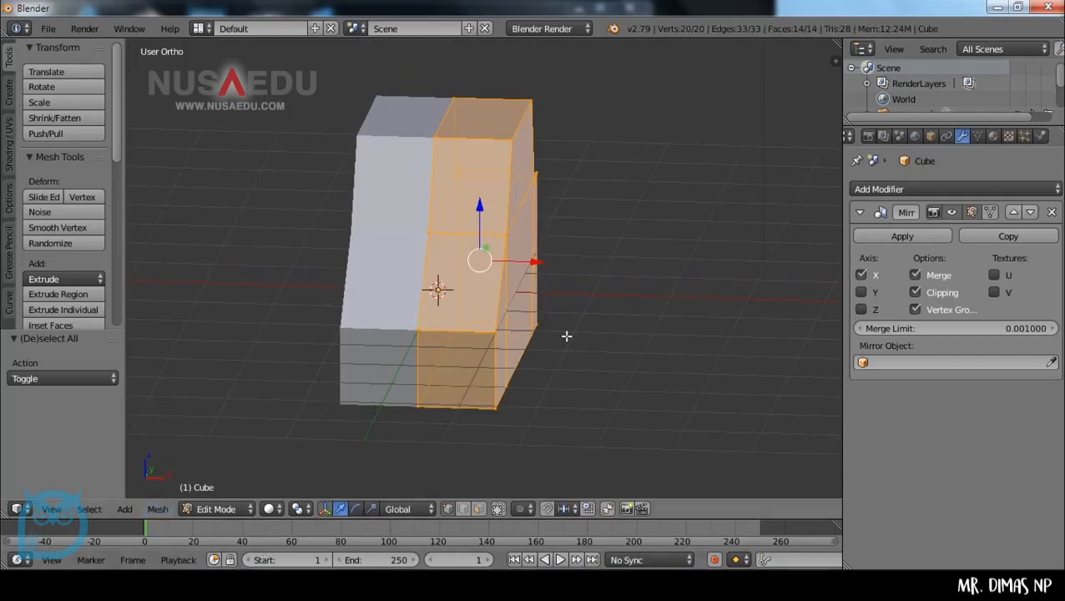
key("s")
key("x")
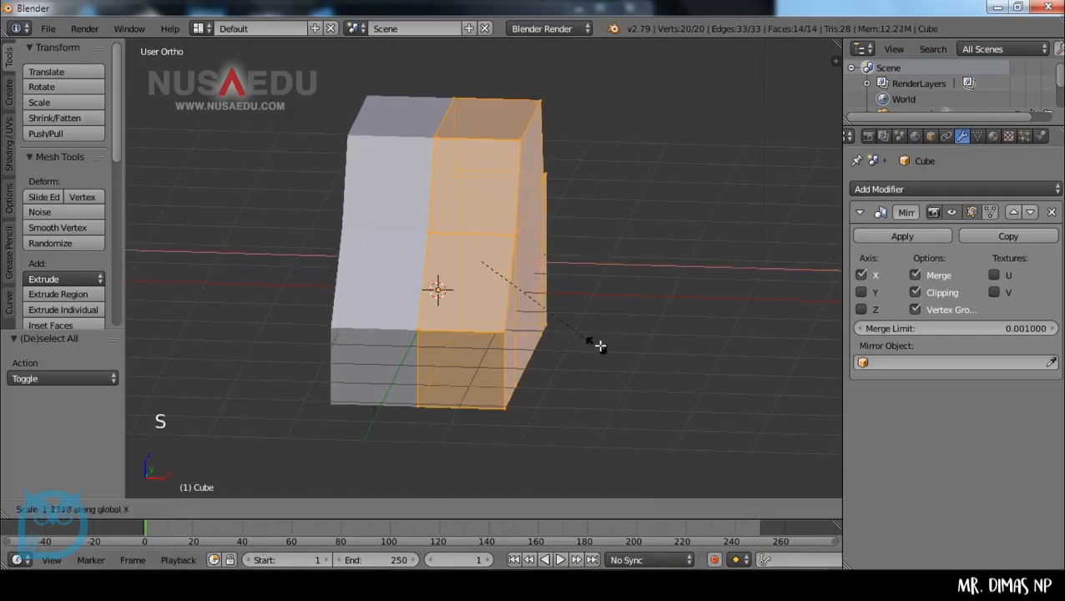
left_click(635, 352)
key("a")
Select the two upper vertices at the front end of the hood and raise that edge slightly.
middle_click_drag(635, 351, 373, 330)
right_click(297, 294)
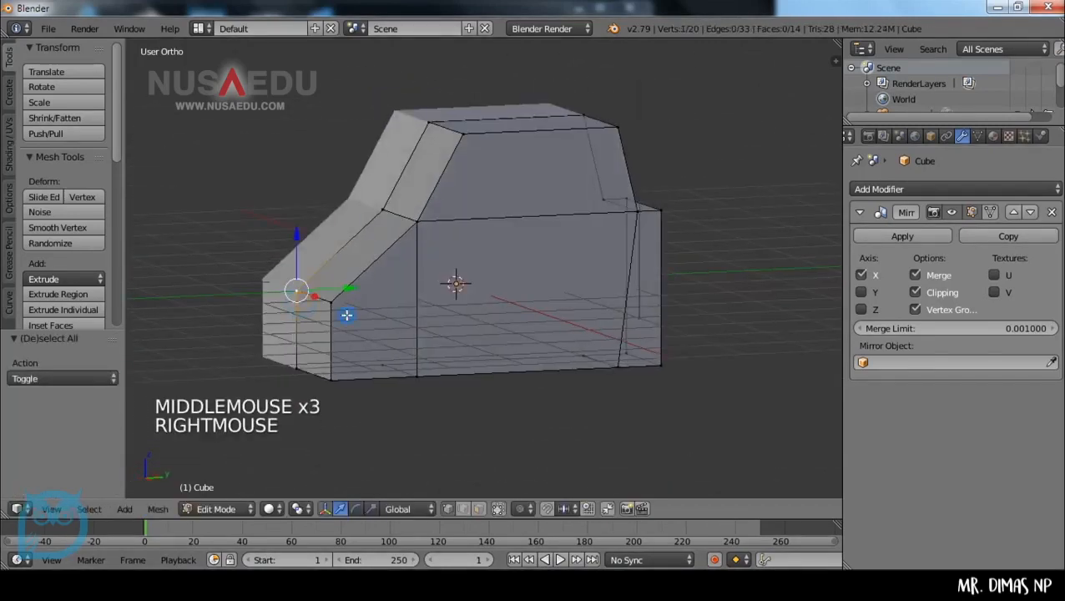
right_click(344, 311, "shift")
key("g")
left_click(348, 299)
key("a")
Select the six vertices along the body's beltline, from the windshield base to the trunk top, and lower them about 0.29 units along Z.
middle_click_drag(347, 299, 460, 323)
key("KP_3")
scroll(447, 284, "down", 1)
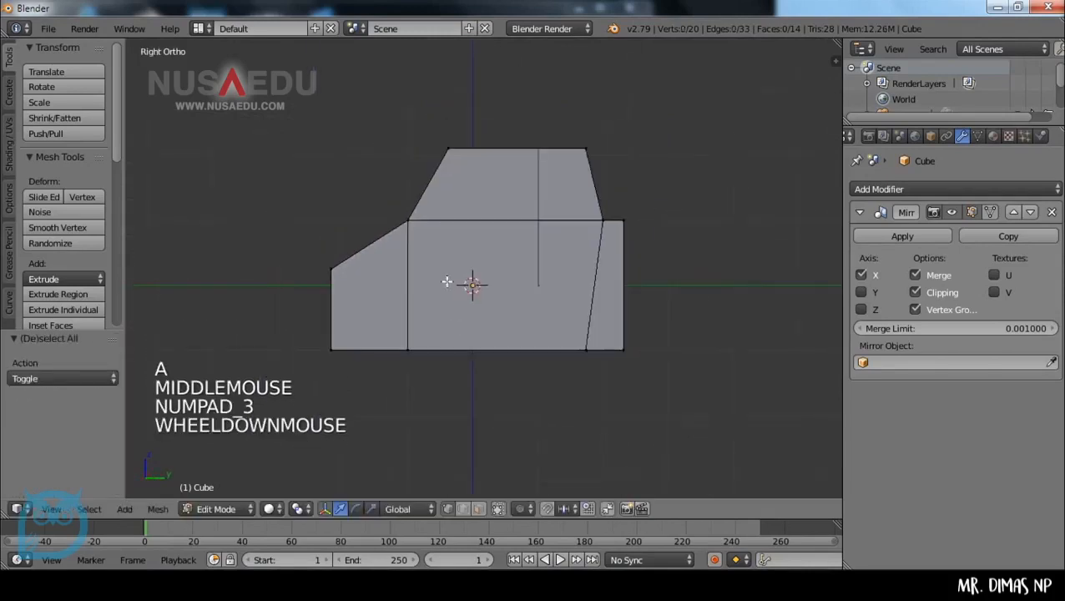
middle_click_drag(446, 284, 463, 290)
right_click(424, 234)
right_click(399, 217, "shift")
middle_click_drag(593, 241, 538, 243)
right_click(586, 234, "shift")
right_click(604, 208, "shift")
right_click(608, 221, "shift")
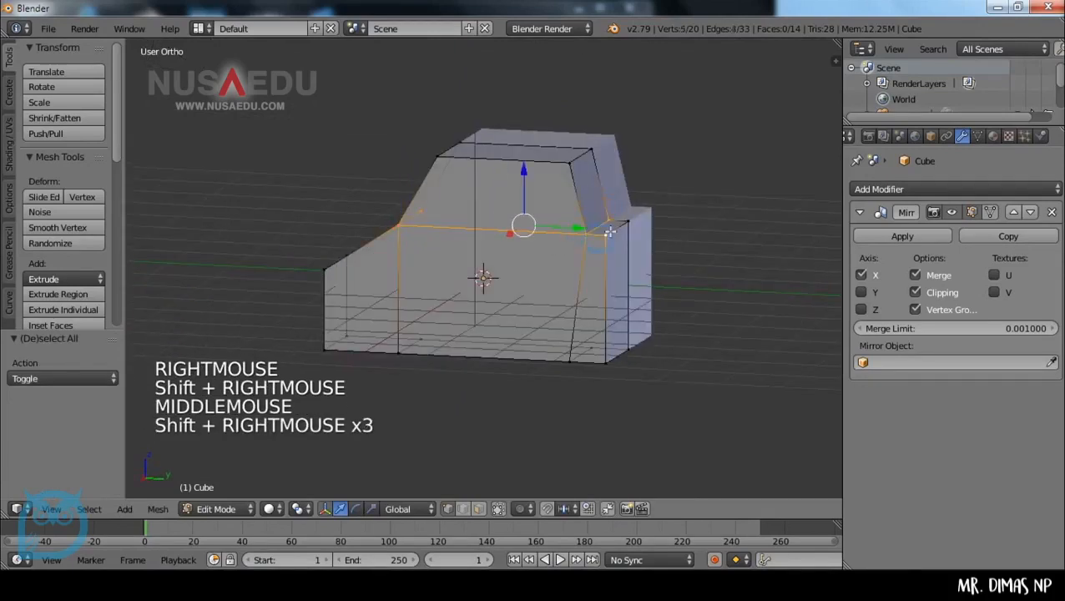
right_click(625, 221, "shift")
key("KP_3")
scroll(622, 226, "up", 1)
key("g")
key("z")
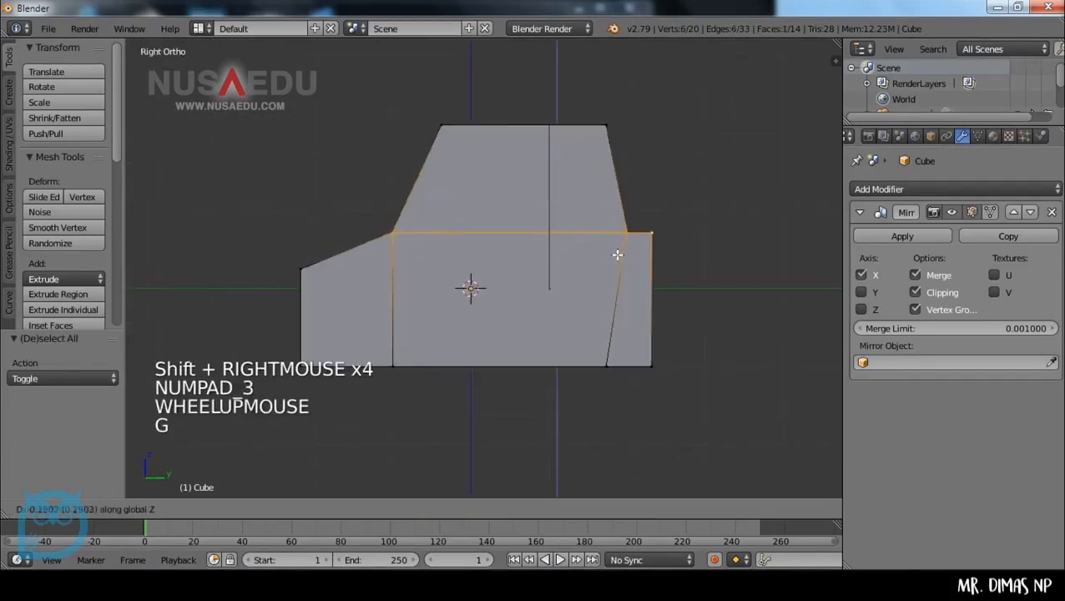
left_click(618, 257)
key("a")
Box-select all outer side vertices of the body's editable half and move them slightly inward to narrow the car.
middle_click_drag(501, 301, 580, 204)
key("b")
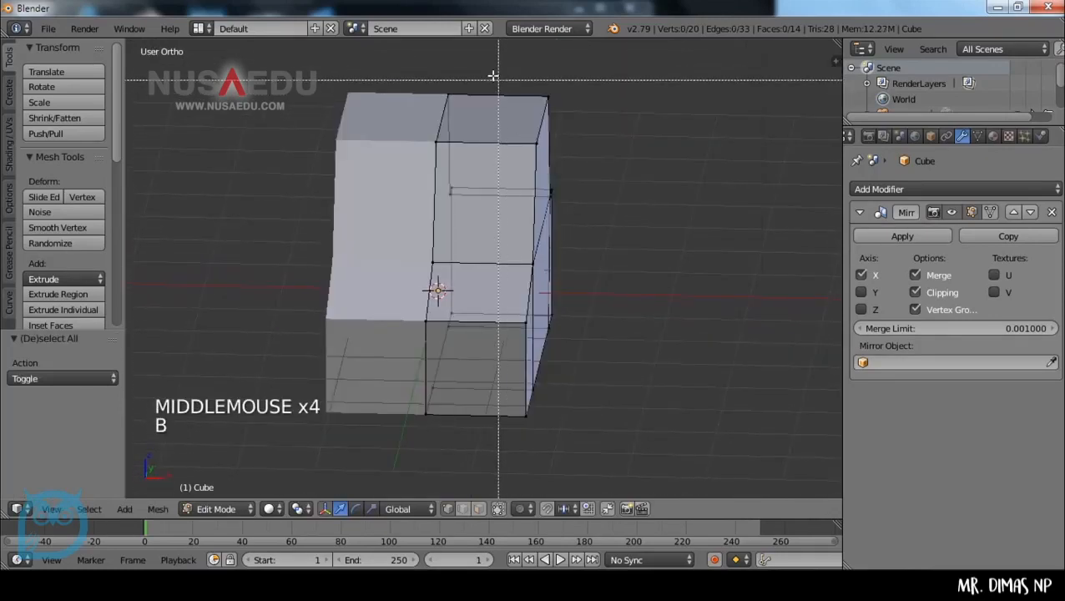
left_click_drag(480, 72, 614, 431)
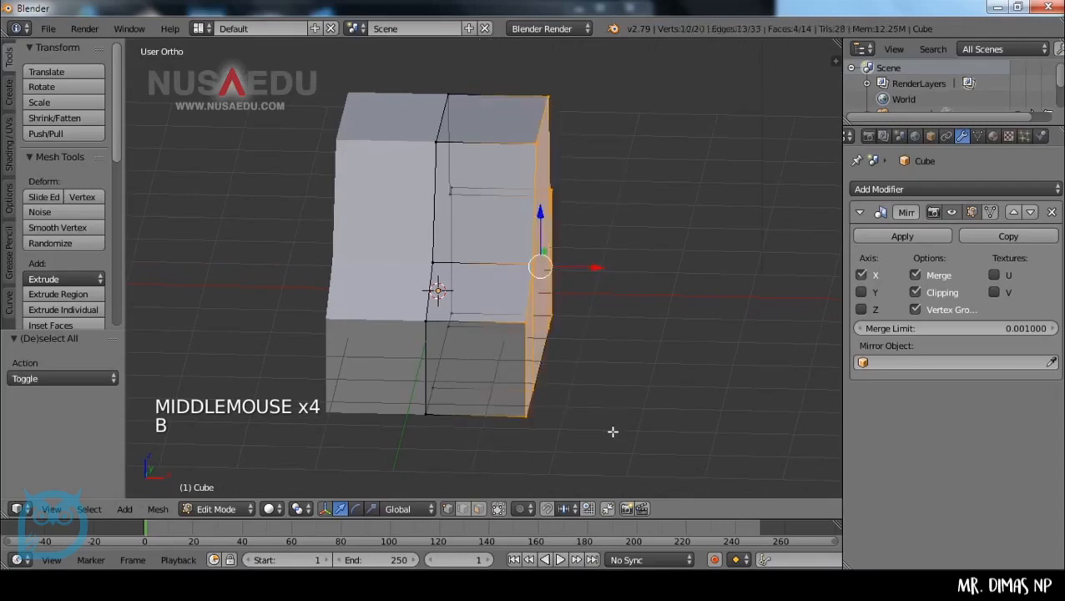
key("g")
left_click(601, 435)
key("a")
Place the 3D cursor in the empty space beside the car's editable half.
middle_click_drag(601, 435, 751, 306)
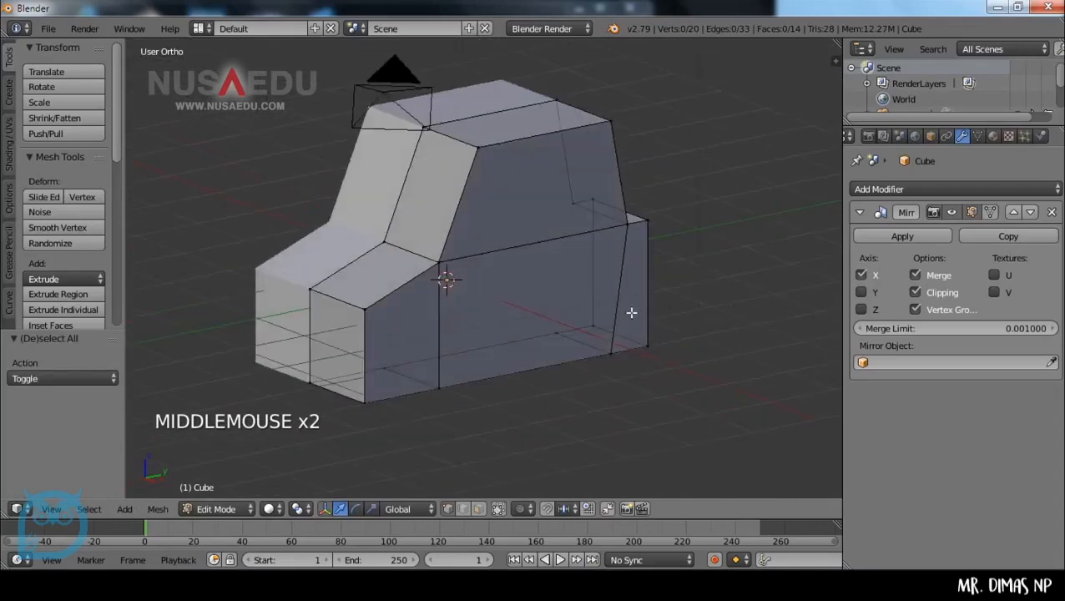
middle_click_drag(571, 329, 643, 332)
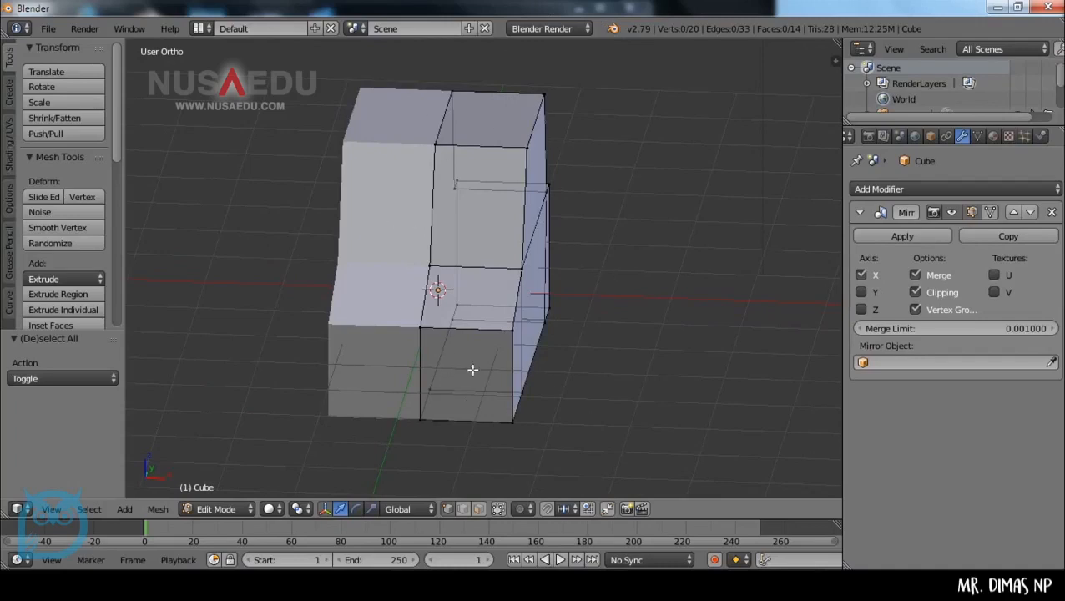
mouse_move(490, 264)
middle_mouse_down()
mouse_move(486, 292)
mouse_move(494, 276)
middle_mouse_up()
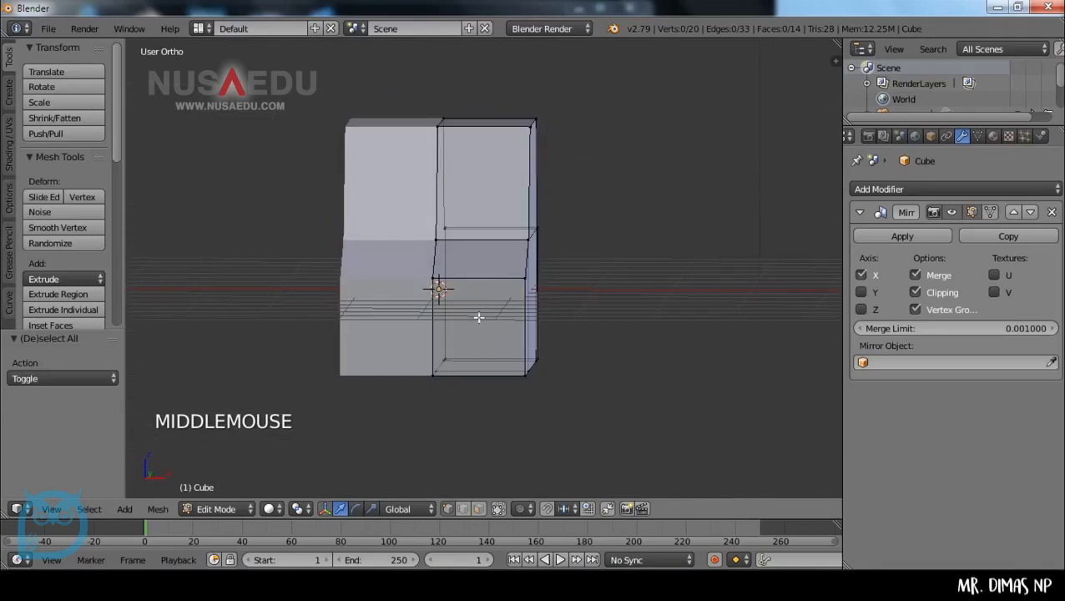
middle_click_drag(531, 345, 494, 310)
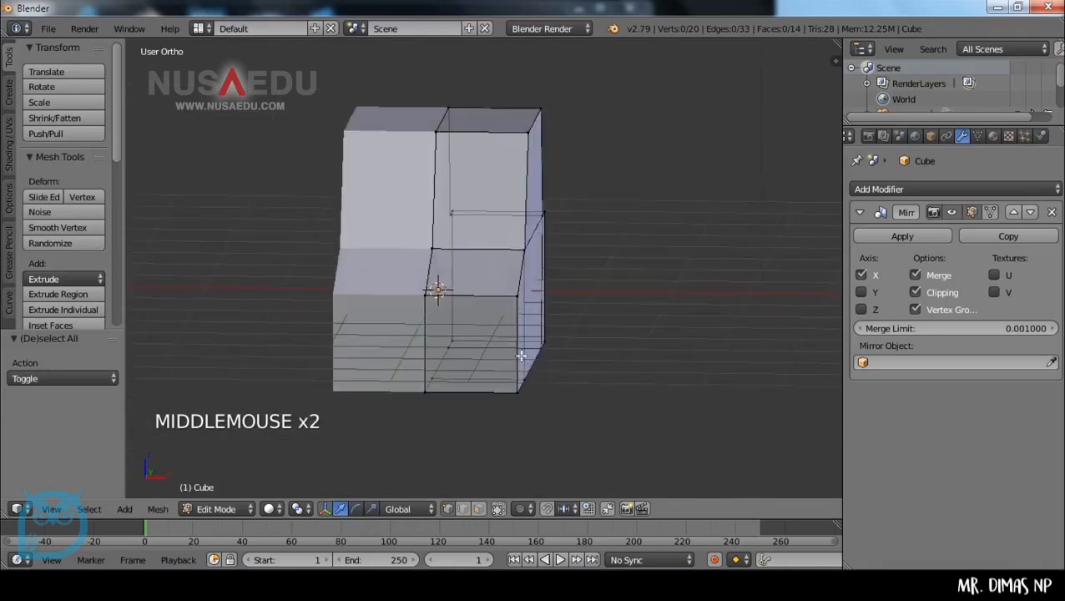
left_click(644, 291)
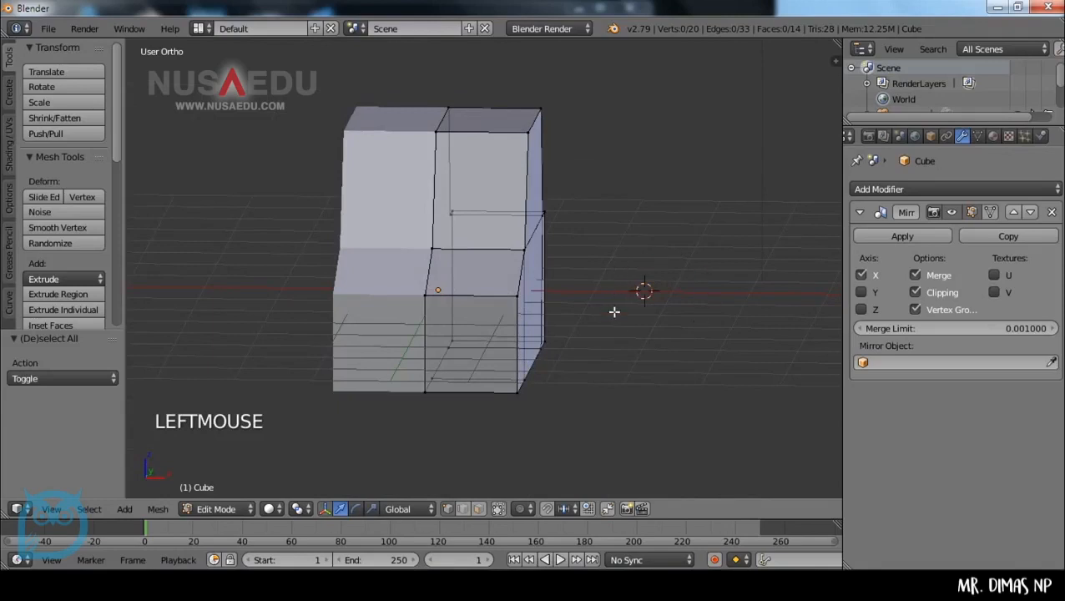
middle_click_drag(614, 311, 609, 347)
scroll(610, 347, "up", 2, "ctrl")
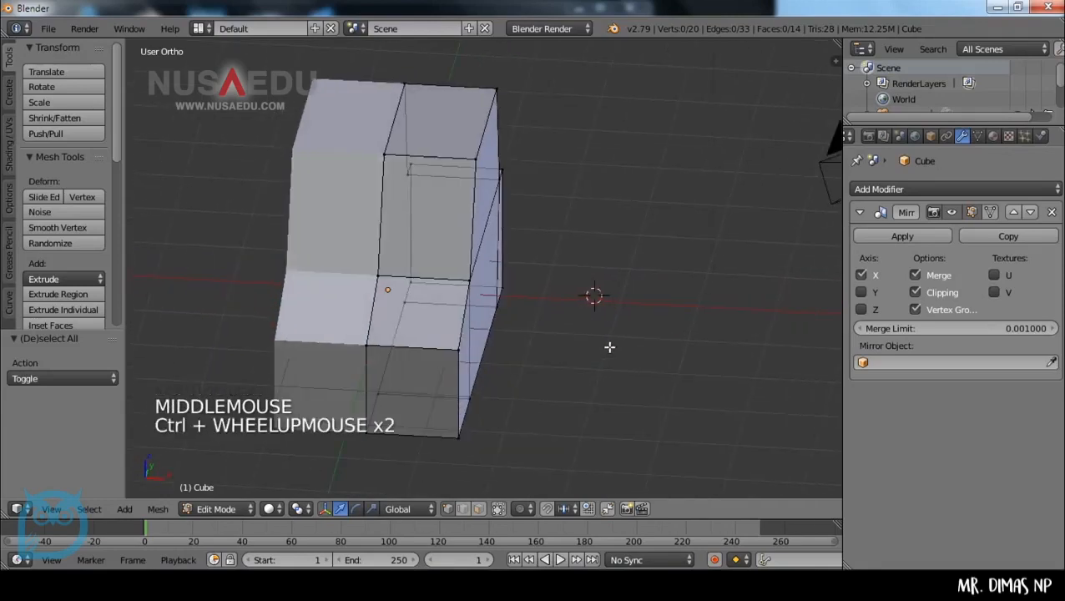
scroll(610, 348, "up", 1, "ctrl")
scroll(610, 348, "down", 1, "shift")
scroll(618, 346, "up", 1, "ctrl")
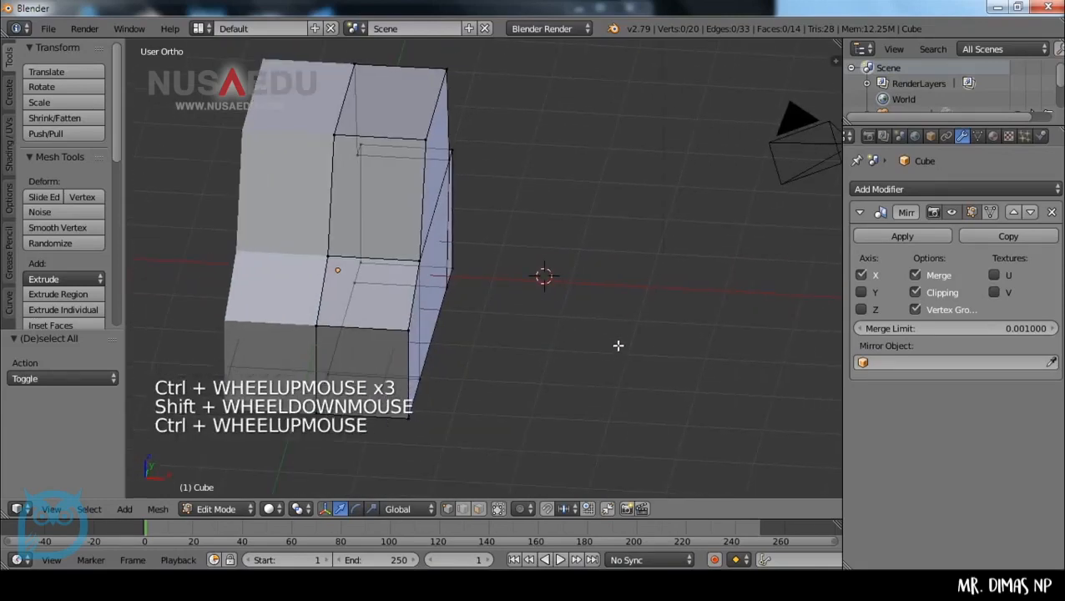
scroll(618, 345, "up", 1)
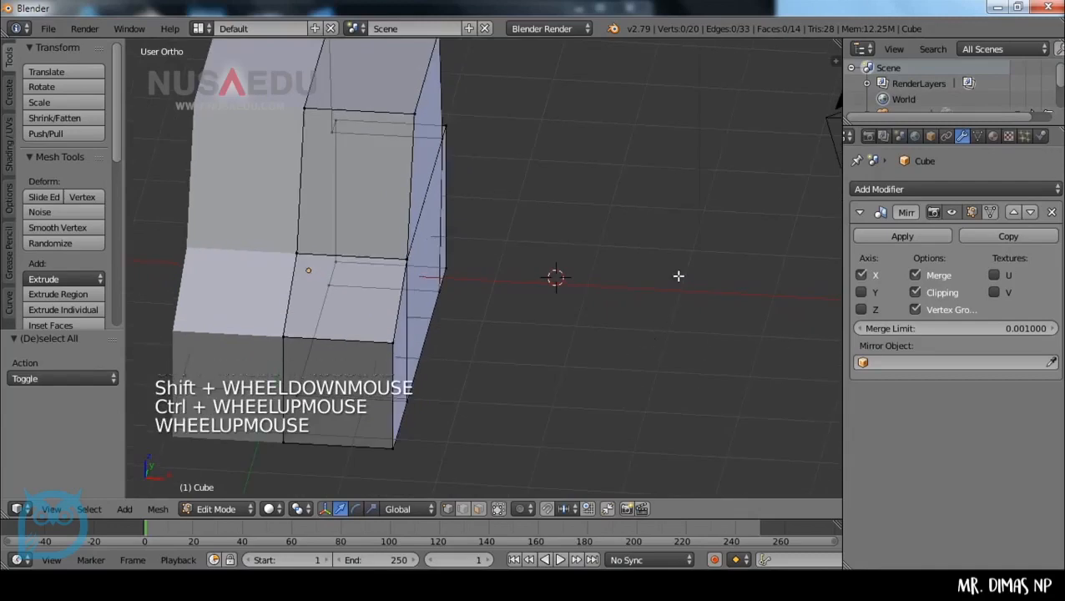
Add a cylinder to the mesh at the 3D cursor and look through its creation settings.
key("shift+a")
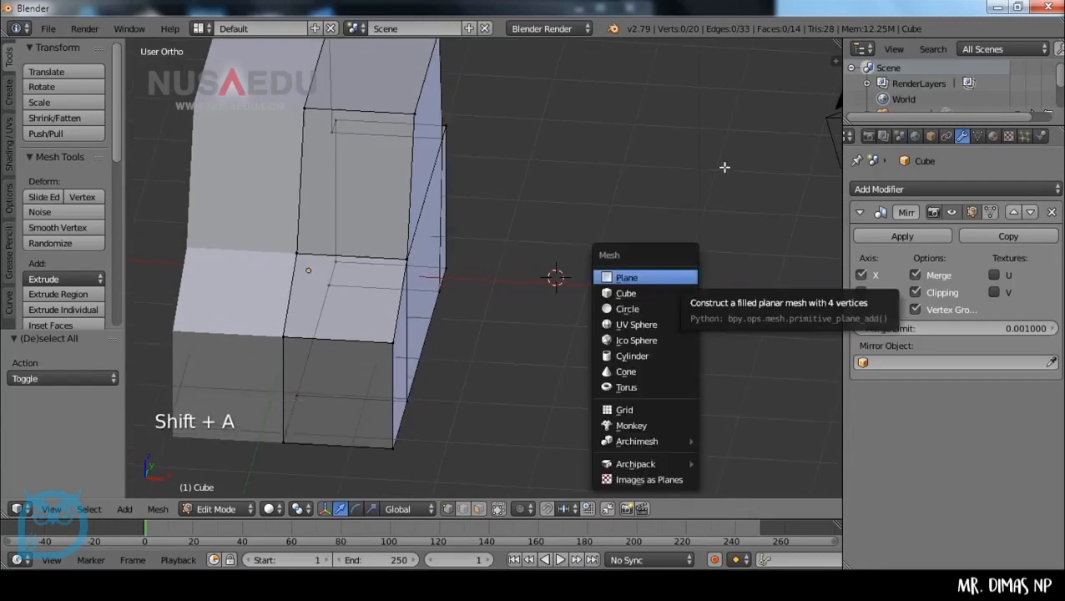
key("shift+a")
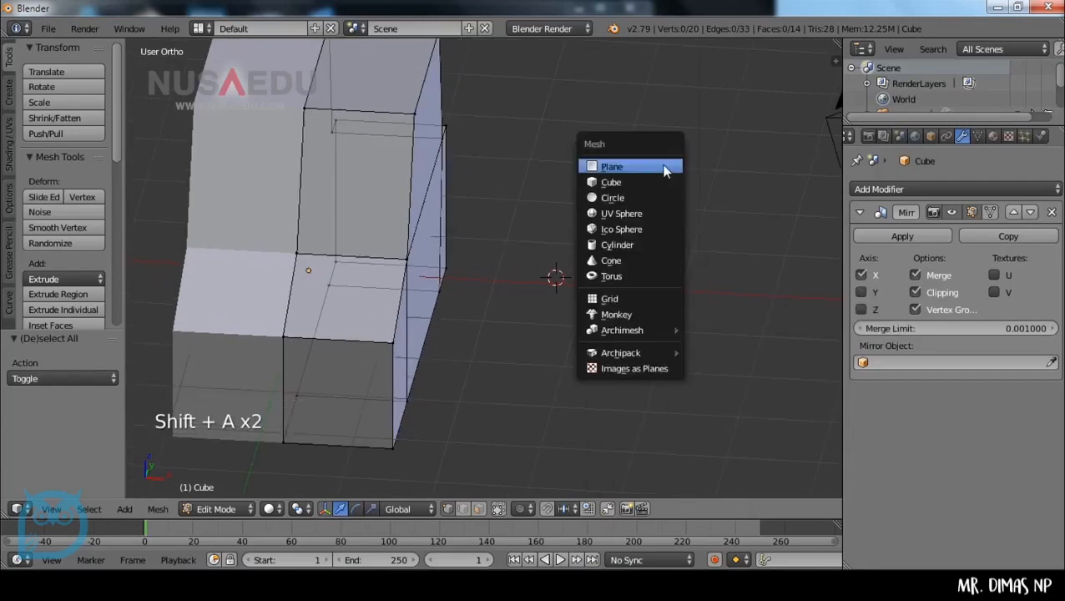
left_click(613, 247)
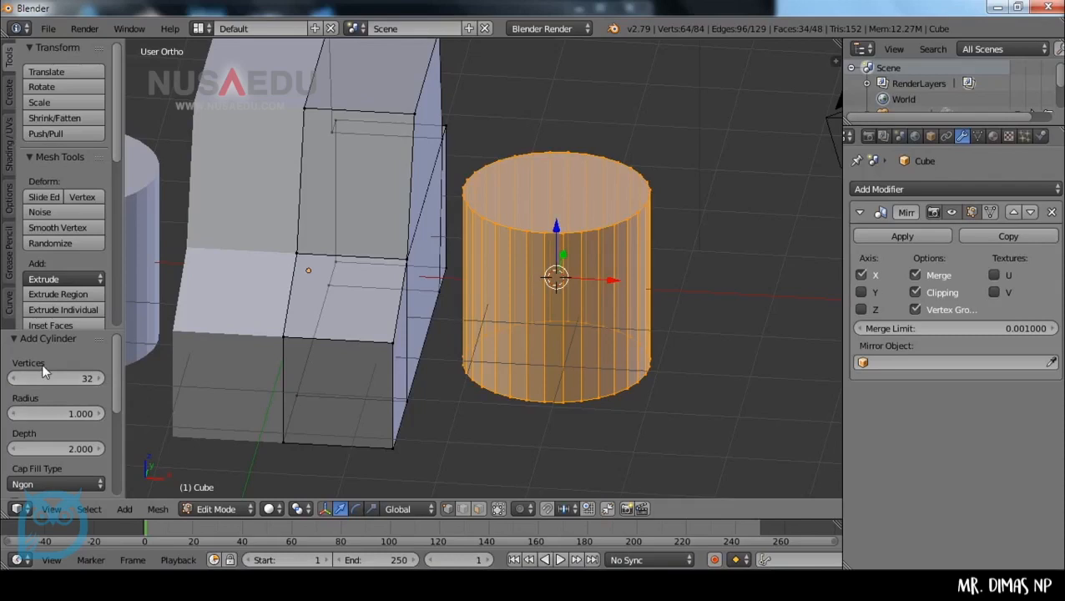
scroll(42, 367, "down", 2)
scroll(50, 418, "down", 2)
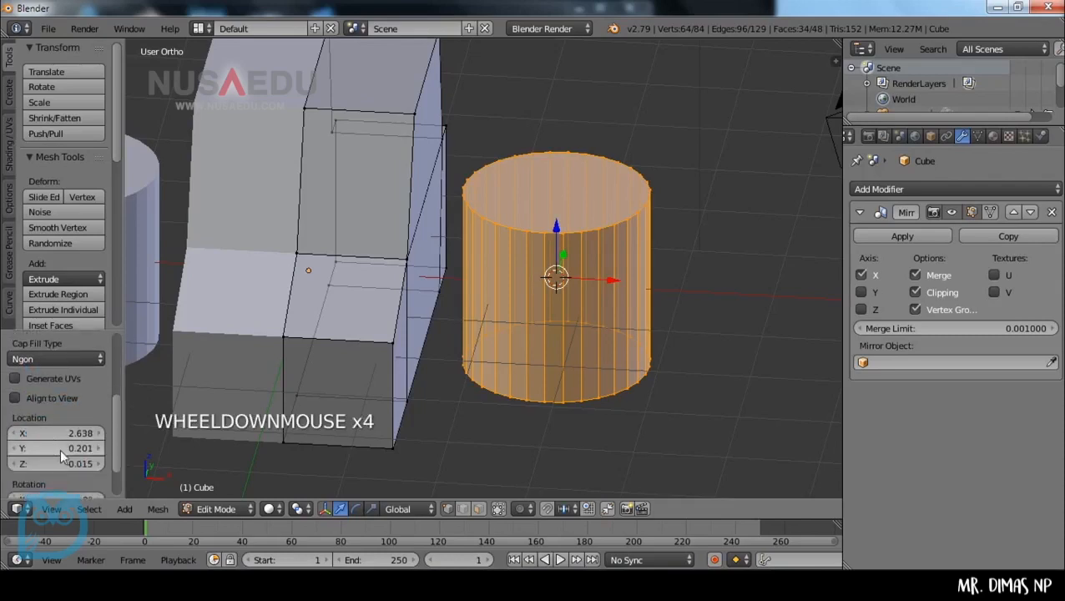
scroll(60, 448, "up", 6)
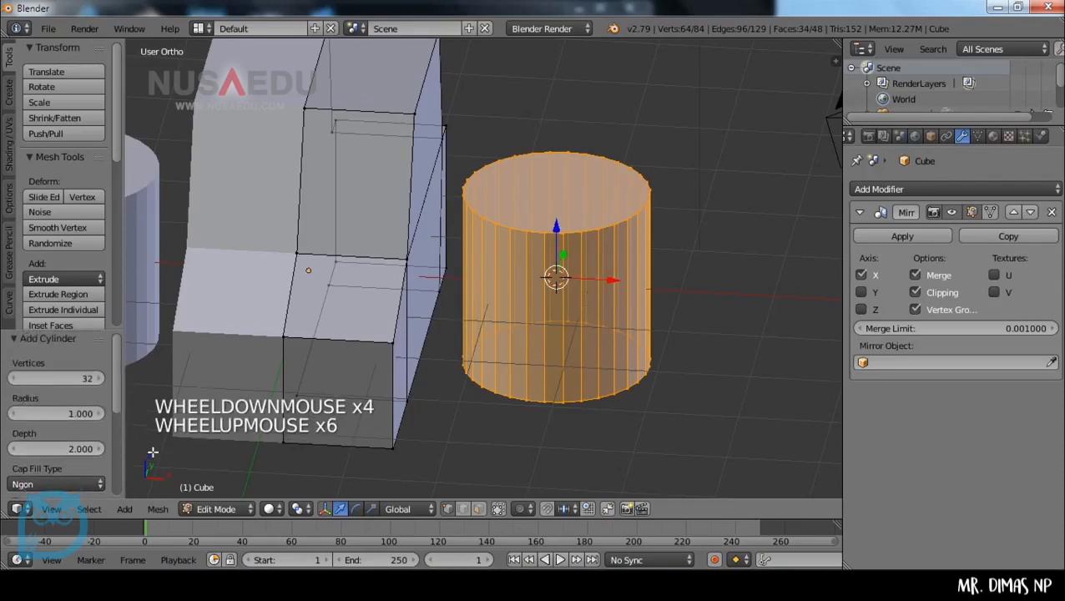
Try stepping the new cylinder's vertex count down, up and down again in increments of one.
left_click(14, 380)
left_click(14, 380)
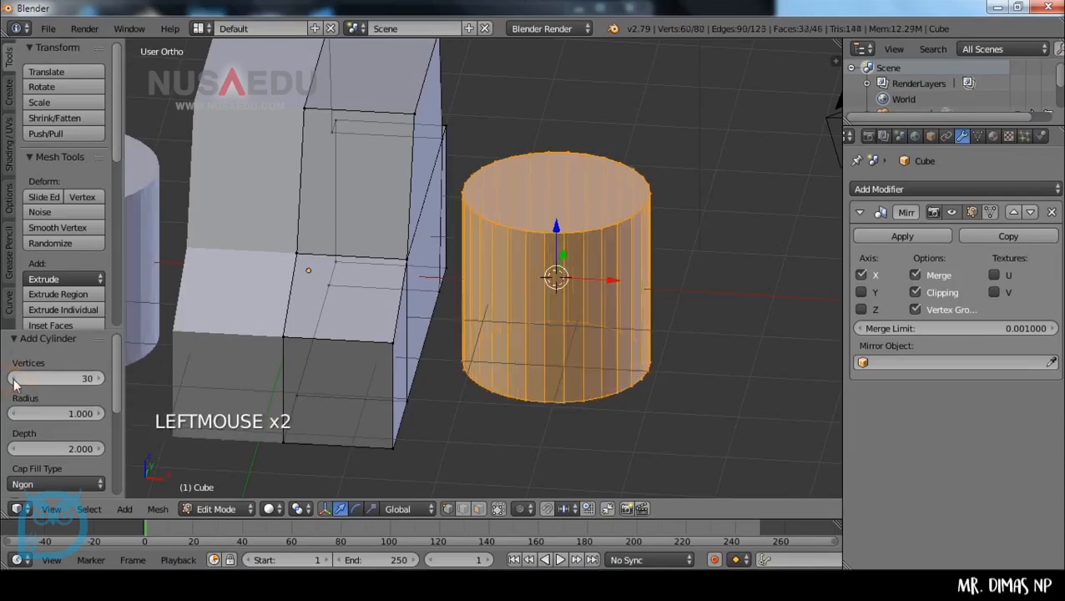
left_click(14, 380)
left_click(14, 380)
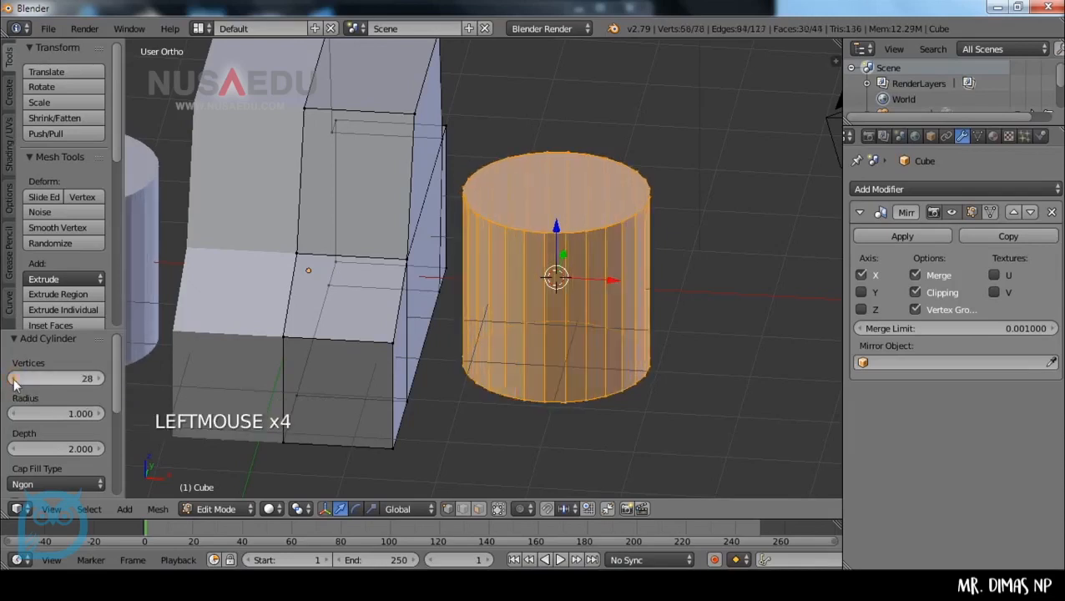
left_click(14, 380)
left_click(14, 380)
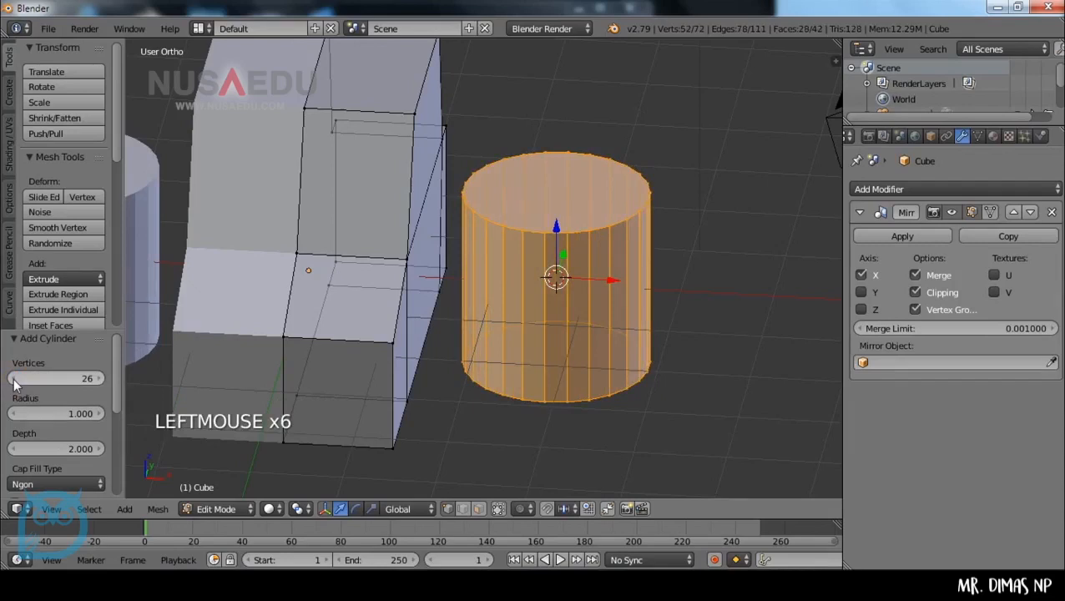
left_click(14, 380)
left_click(98, 379)
left_click(98, 380)
left_click(98, 379)
left_click(99, 379)
left_click(99, 379)
left_click(98, 379)
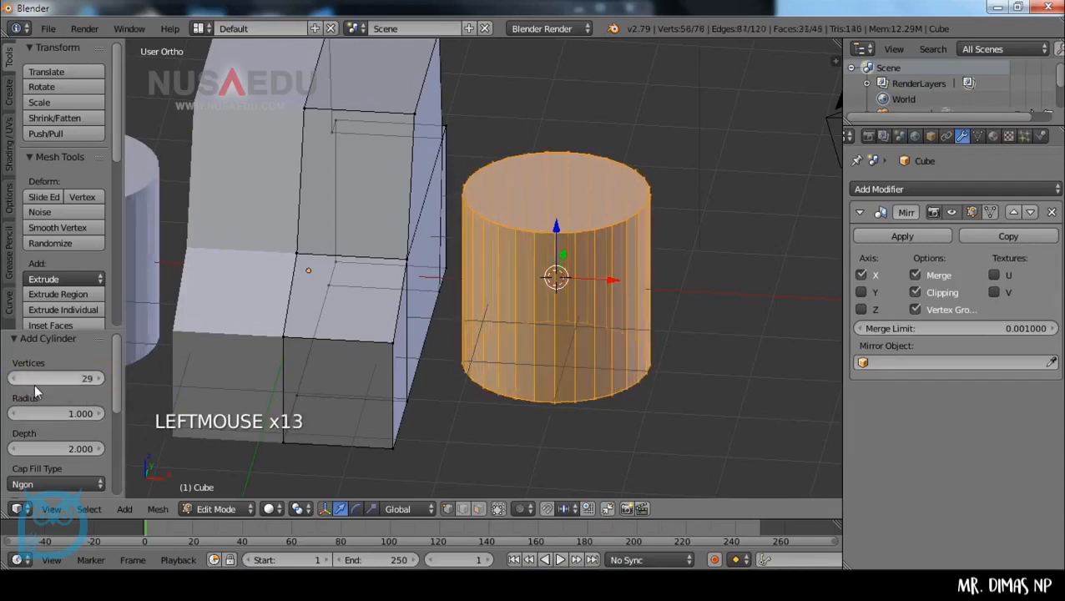
left_click(14, 380)
left_click(14, 380)
left_click(14, 380)
Set the cylinder's vertex count to 8.
left_click(55, 381)
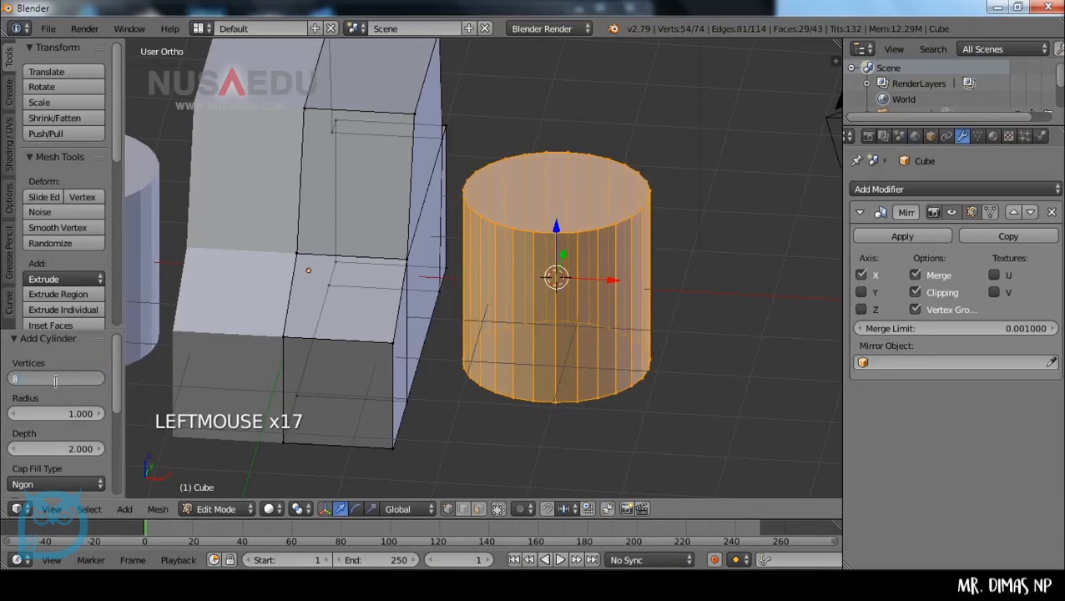
type("8")
key("Return")
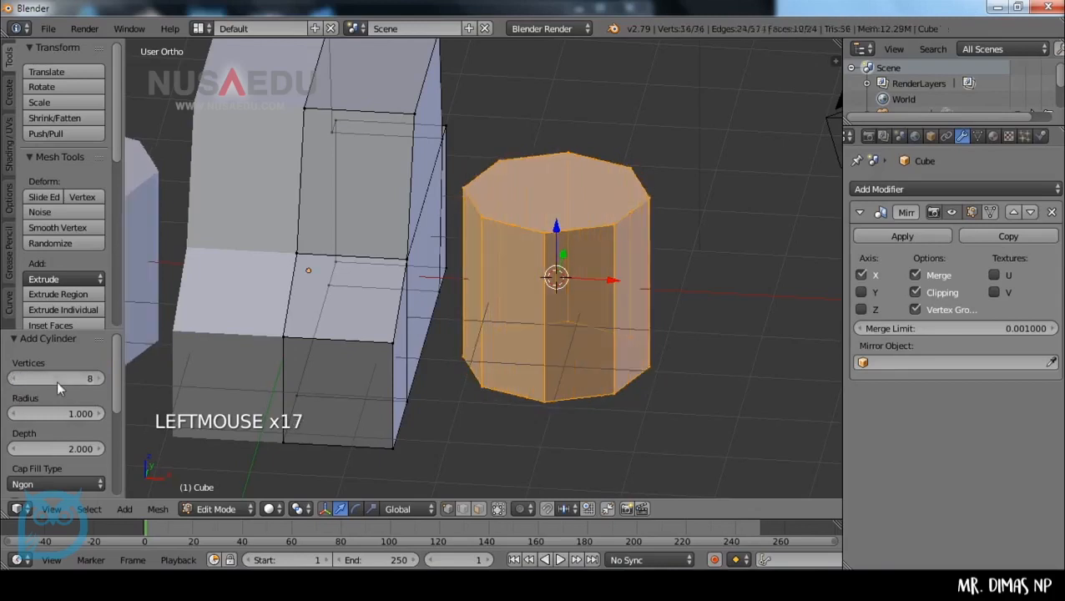
Count the cylinder's top rim vertices by picking each one in turn around the octagon.
right_click(483, 219)
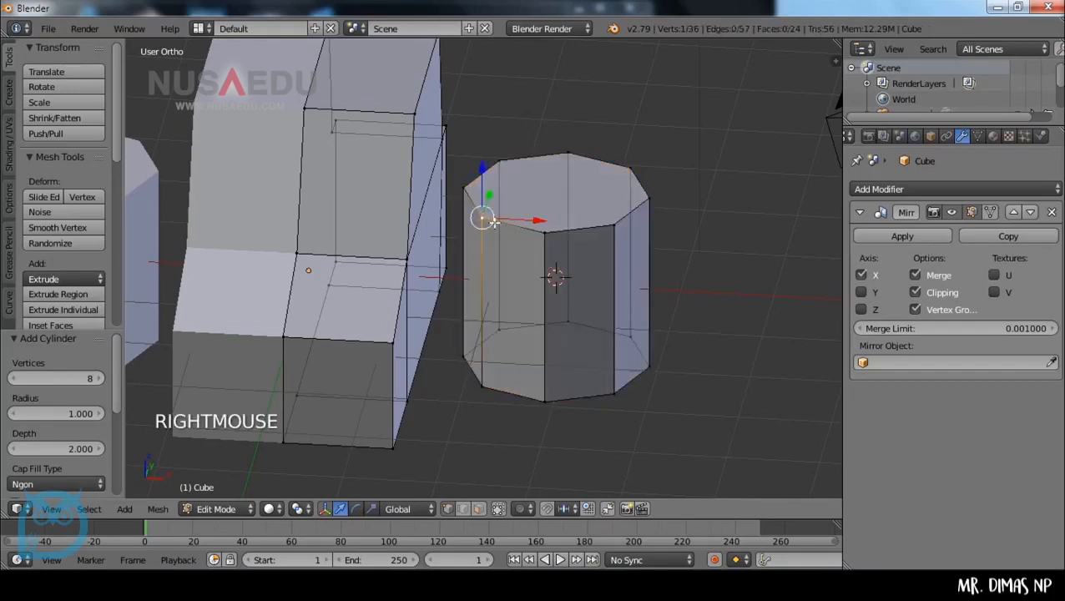
right_click(546, 234)
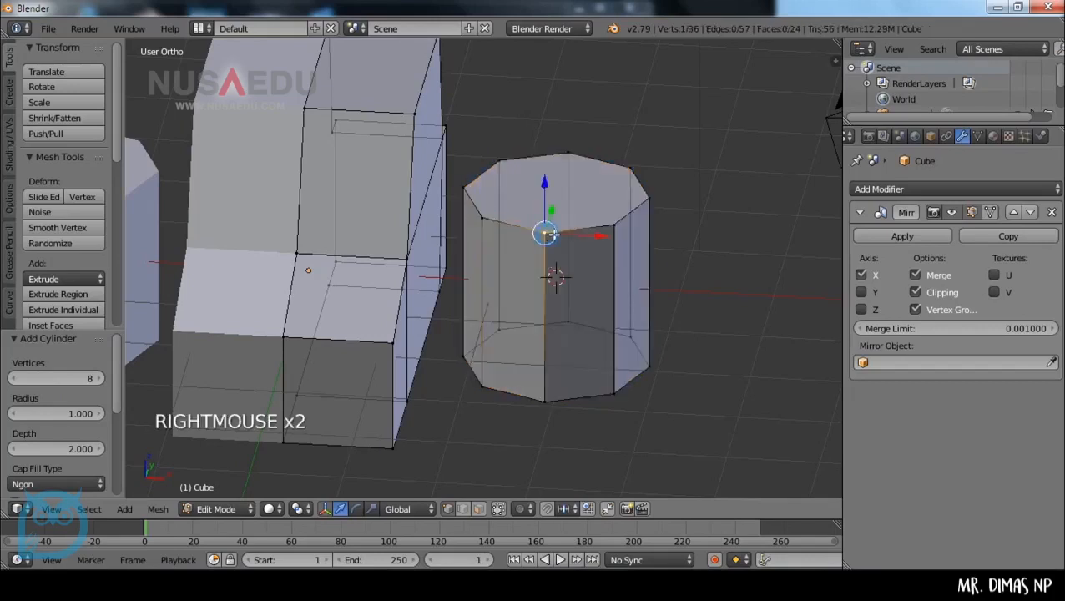
right_click(614, 223)
right_click(651, 200)
right_click(632, 169)
right_click(569, 153)
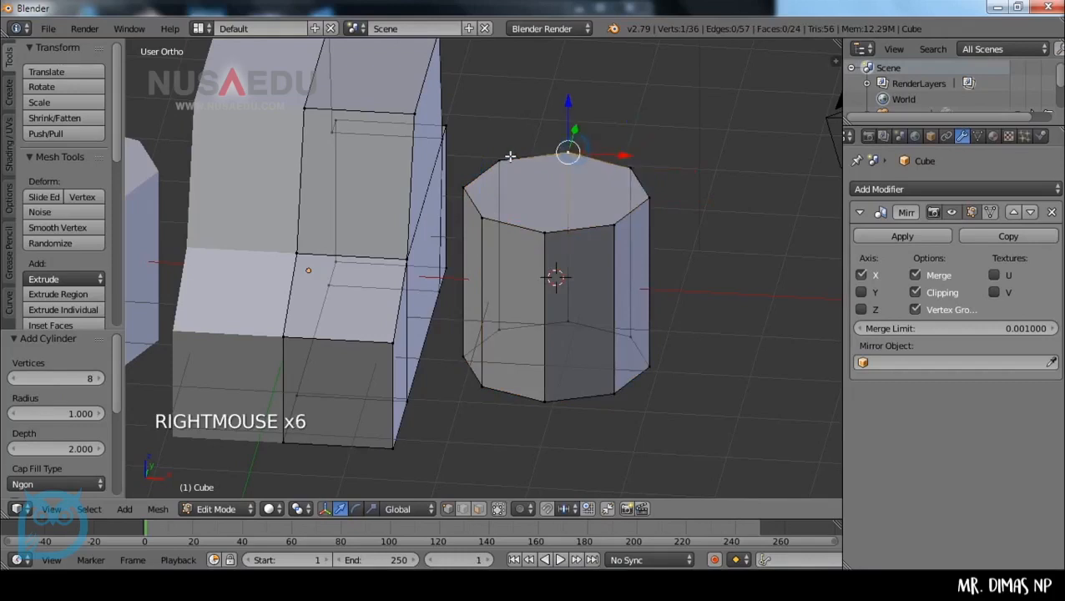
right_click(499, 159)
right_click(465, 188)
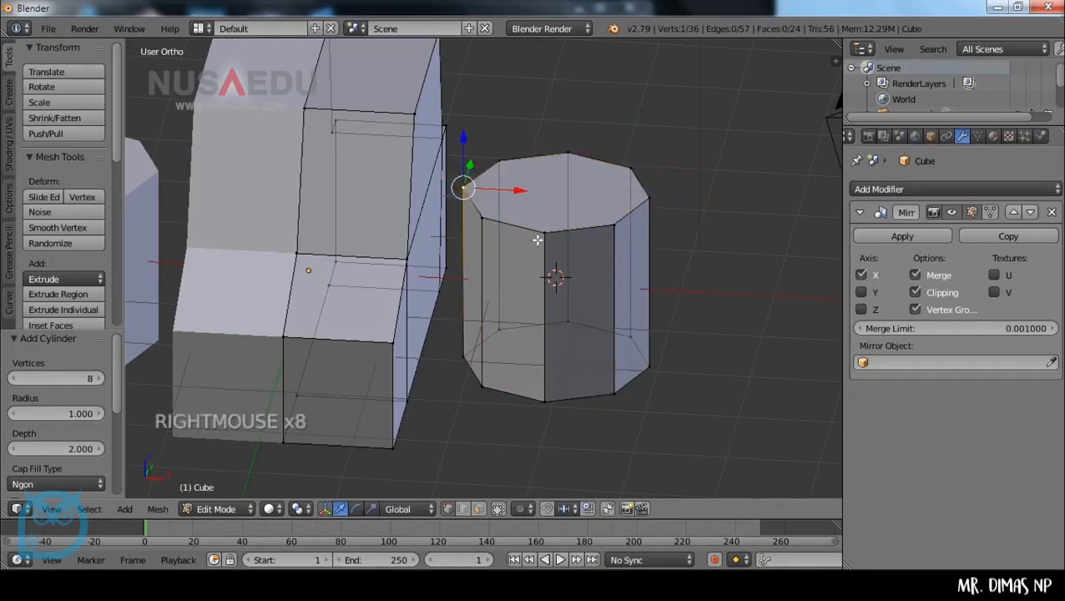
scroll(612, 337, "down", 2)
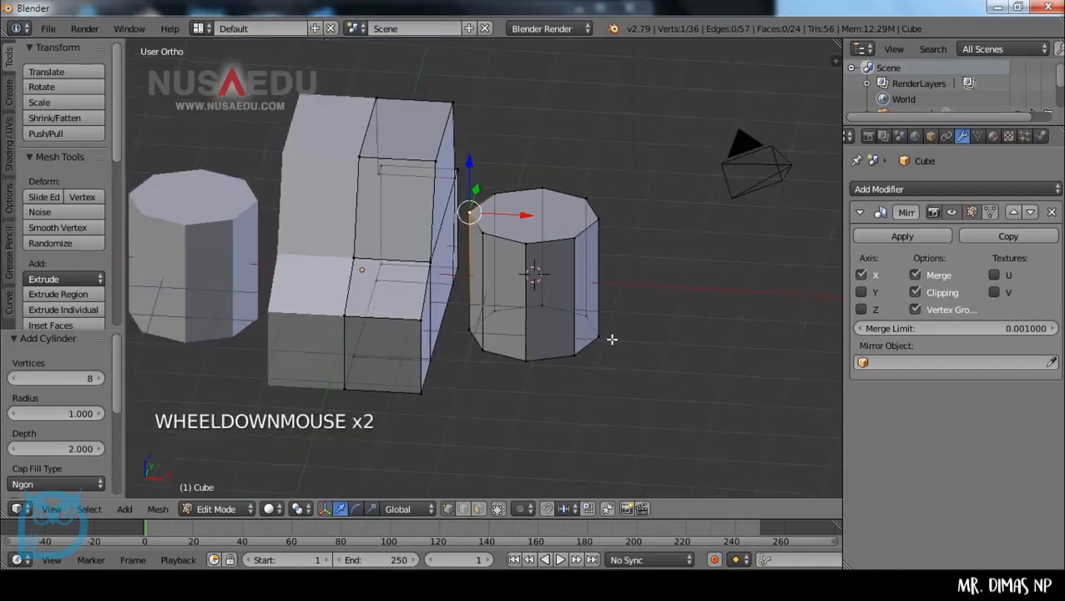
Select the whole eight-sided cylinder and rotate it 90° in the front view so its axis runs along X.
middle_click_drag(542, 284, 557, 284)
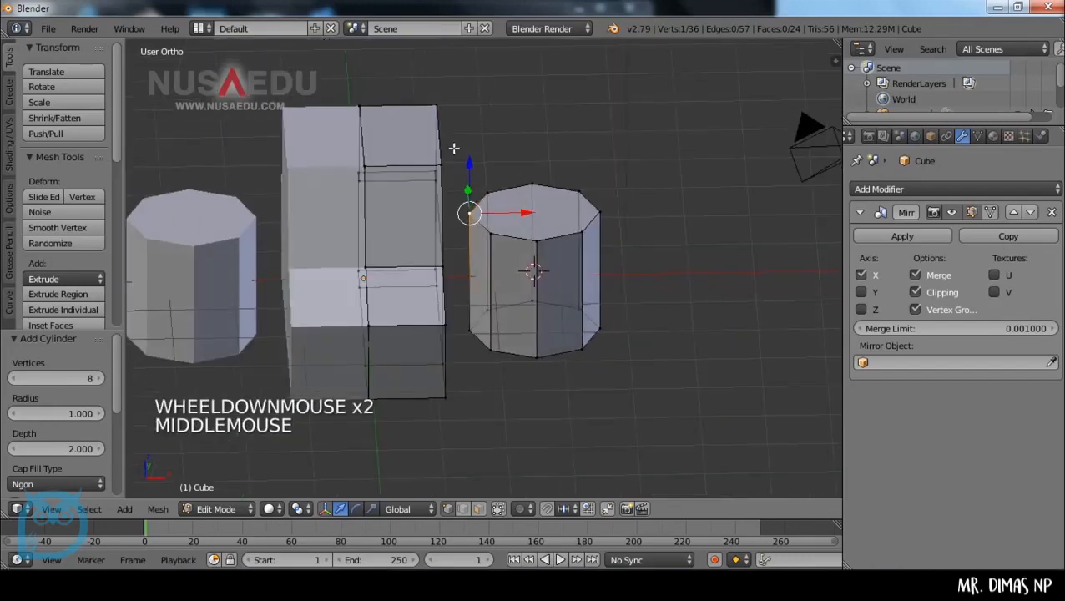
key("b")
left_click_drag(454, 147, 660, 417)
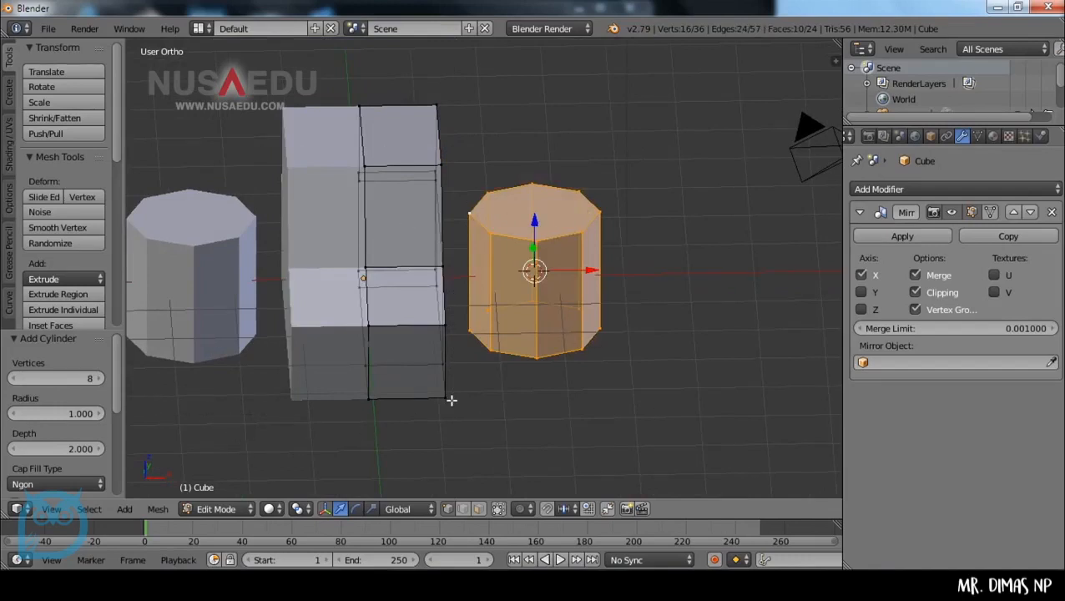
key("KP_1")
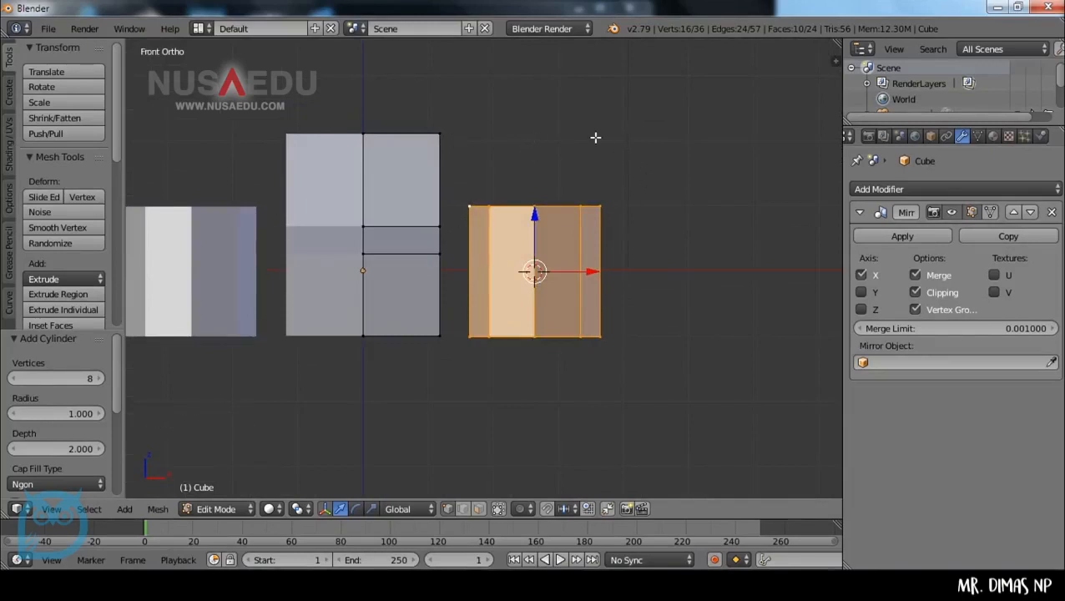
key("r")
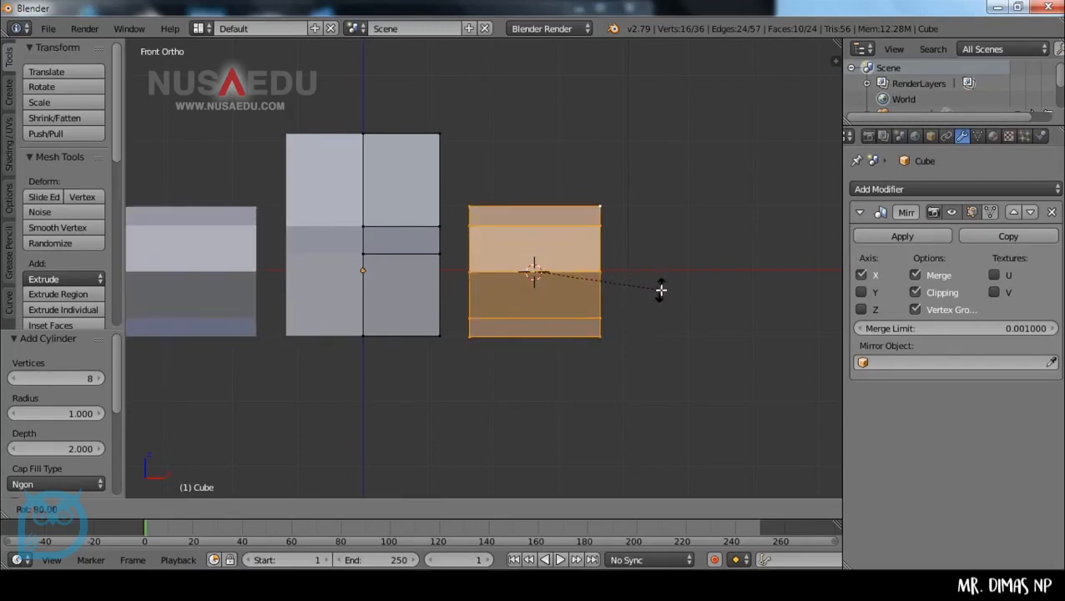
left_click(661, 290)
middle_click_drag(659, 290, 667, 312)
key("KP_1")
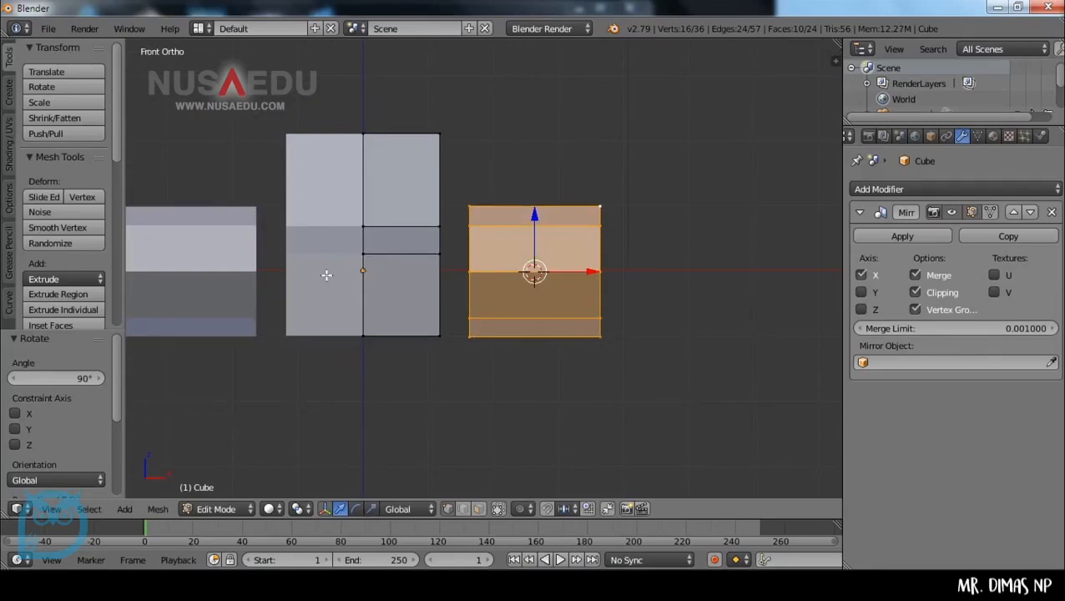
middle_click_drag(504, 298, 710, 326)
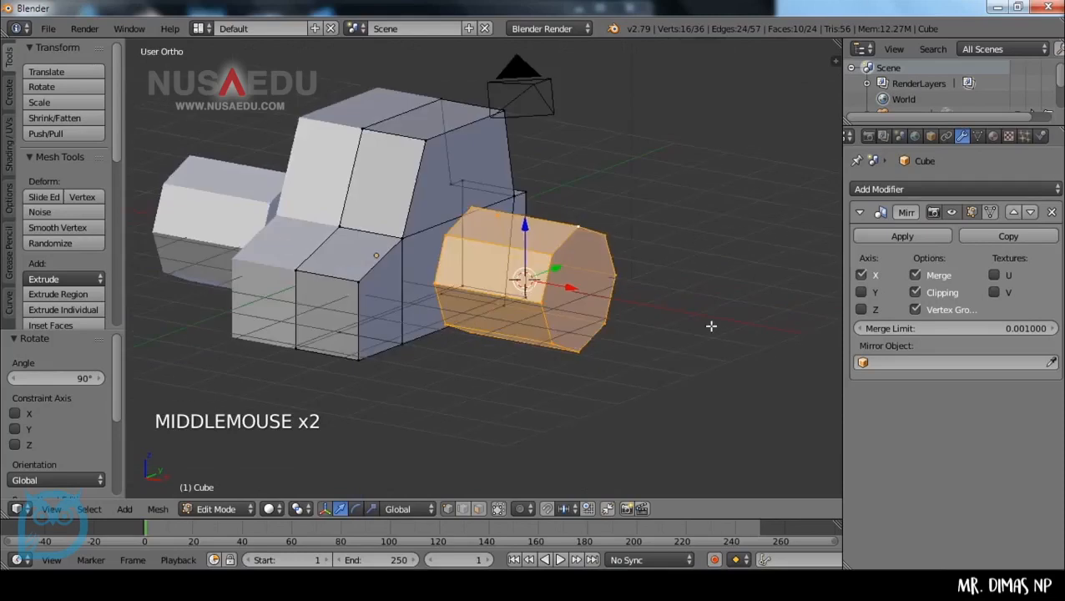
Flatten the cylinder along X to about 0.276, and scale it down uniformly to about 0.361 to form a wheel.
key("KP_1")
key("s")
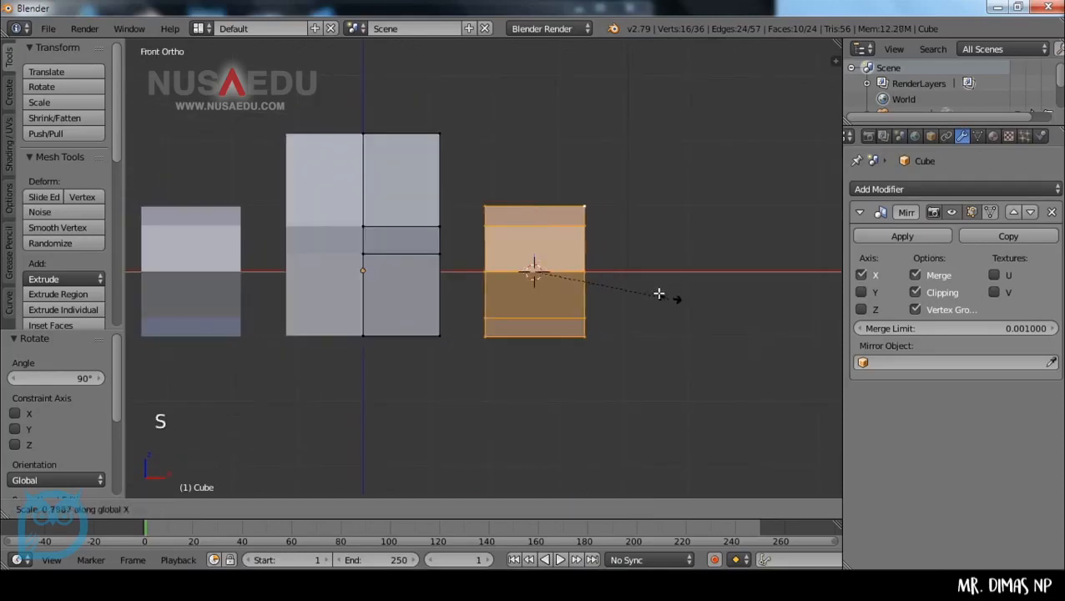
left_click(587, 270)
middle_click_drag(585, 272, 595, 379)
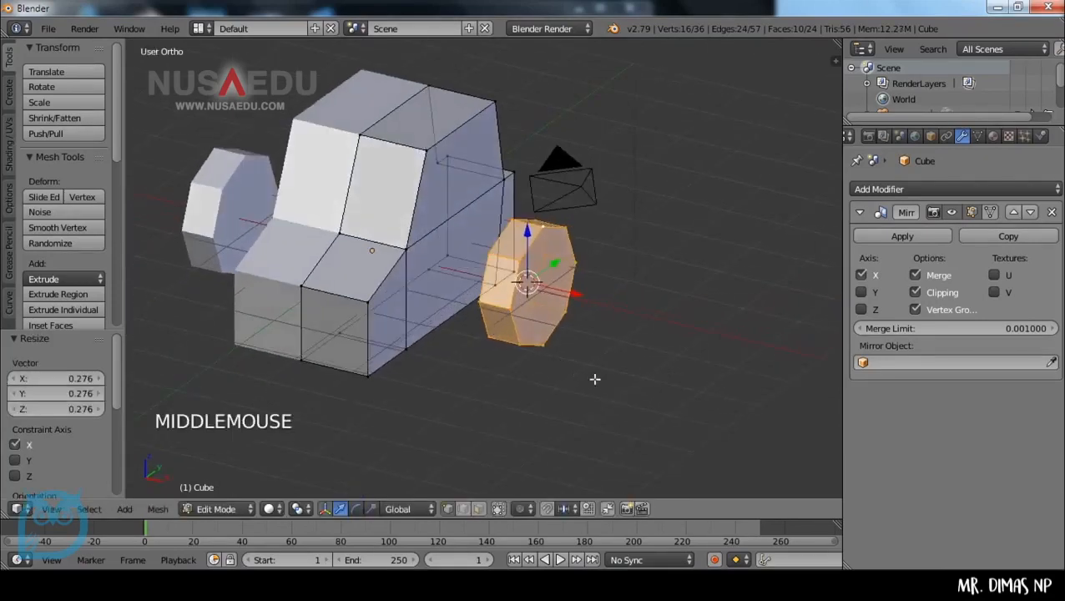
key("s")
key("s")
left_click(551, 317)
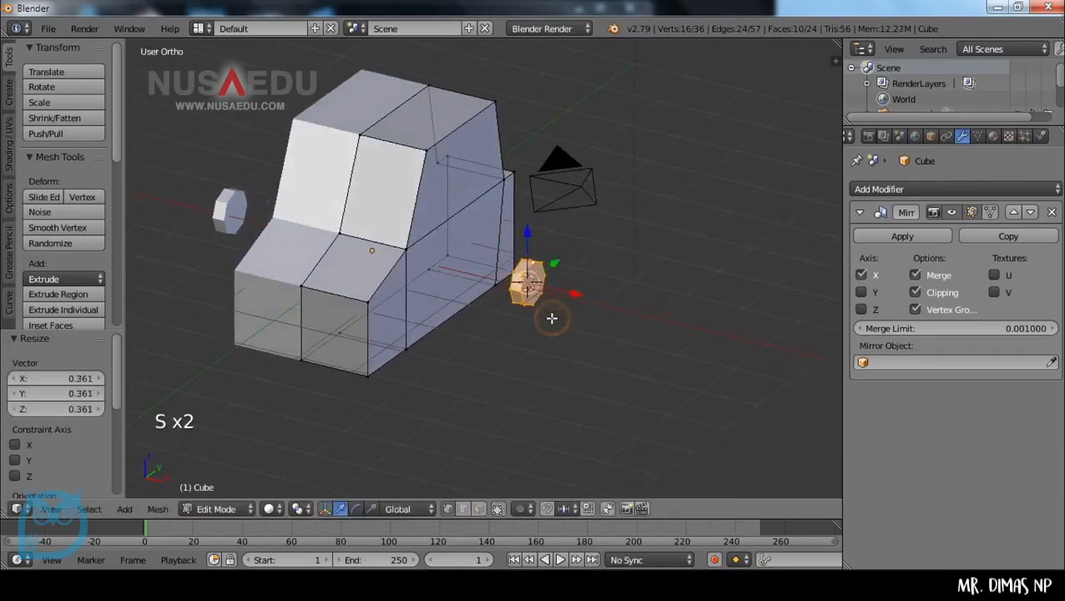
In the side view, position the wheel at the body's lower front below the windshield base and enlarge it by about 1.333.
key("KP_3")
key("g")
left_click(492, 284)
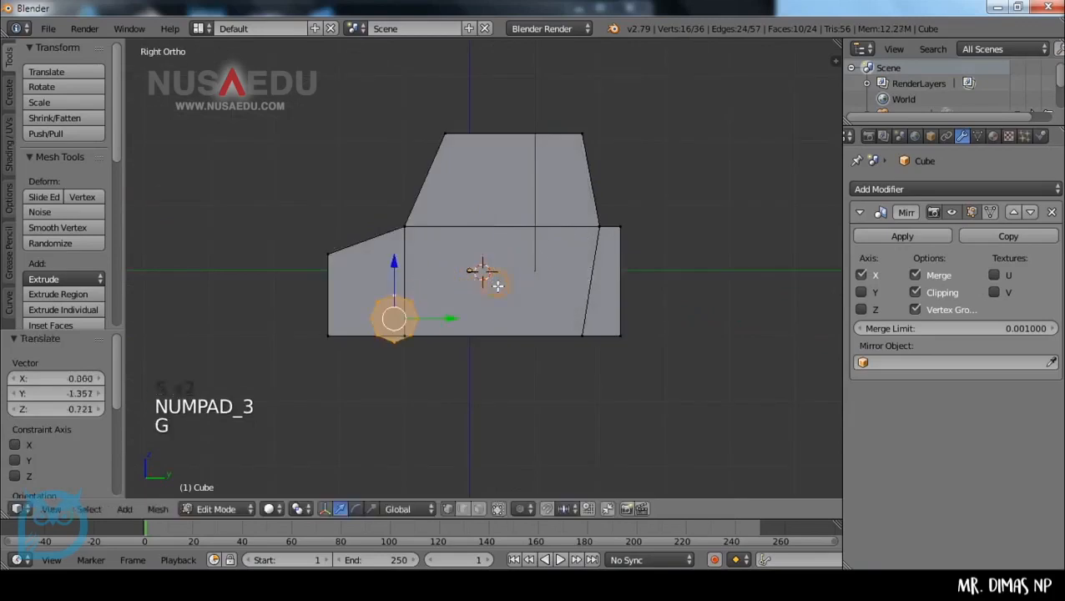
key("s")
left_click(541, 346)
key("g")
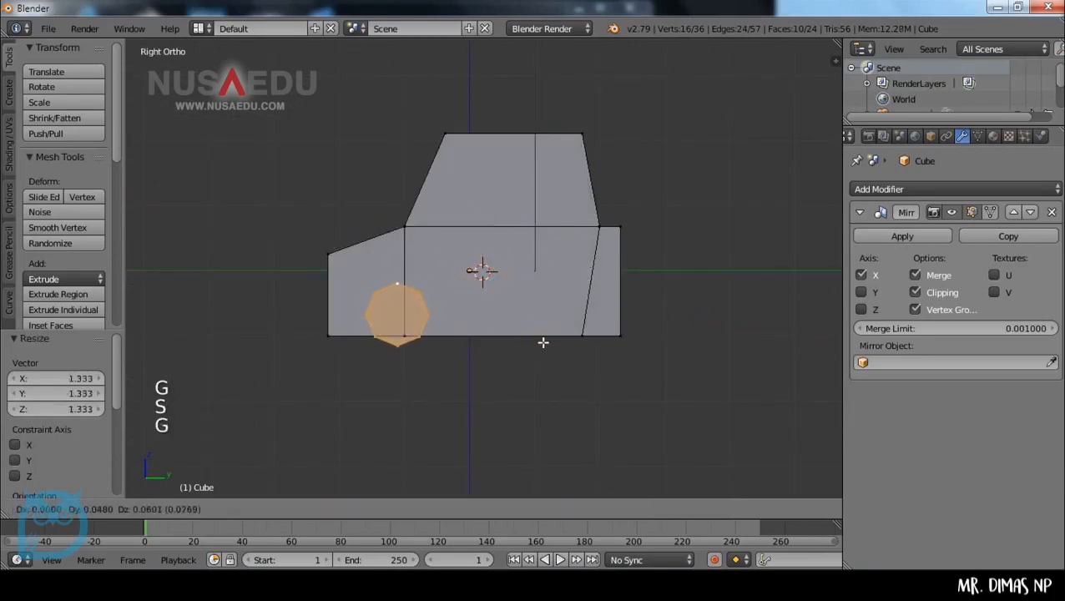
left_click(548, 342)
Move the wheel along X up against the side of the car body and enlarge it by about 1.177.
key("KP_1")
key("g")
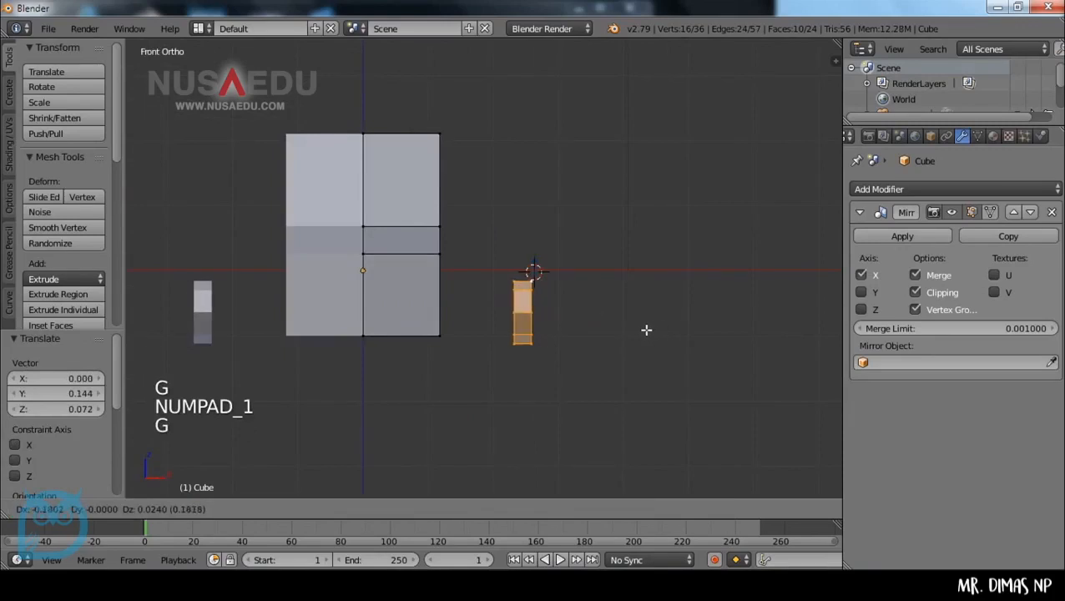
key("x")
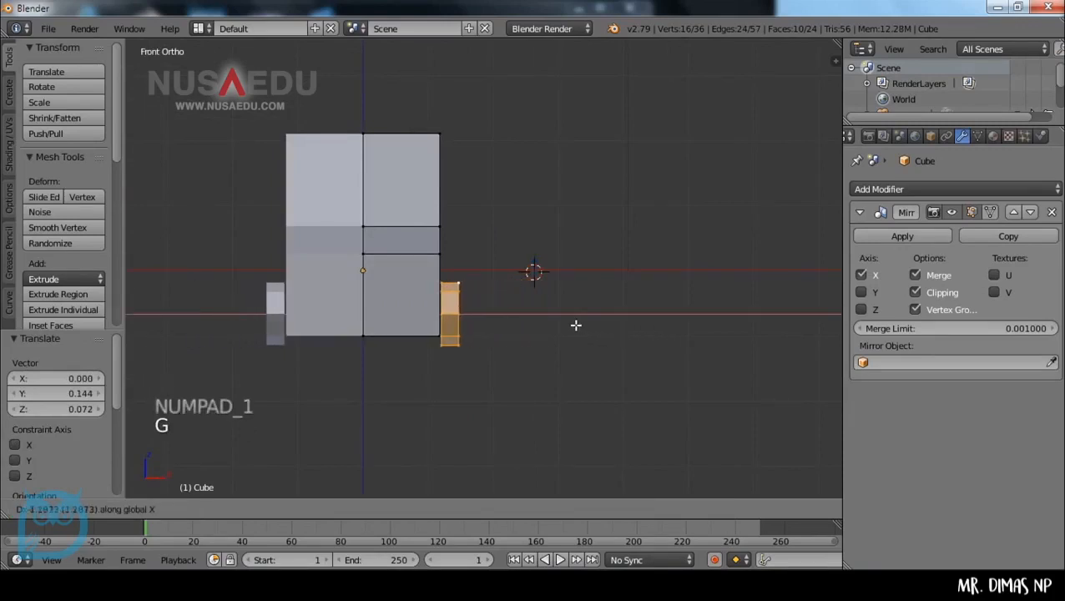
left_click(573, 324)
middle_click_drag(576, 314, 410, 369)
middle_click_drag(557, 305, 649, 336)
key("s")
key("s")
key("s")
left_click(521, 332)
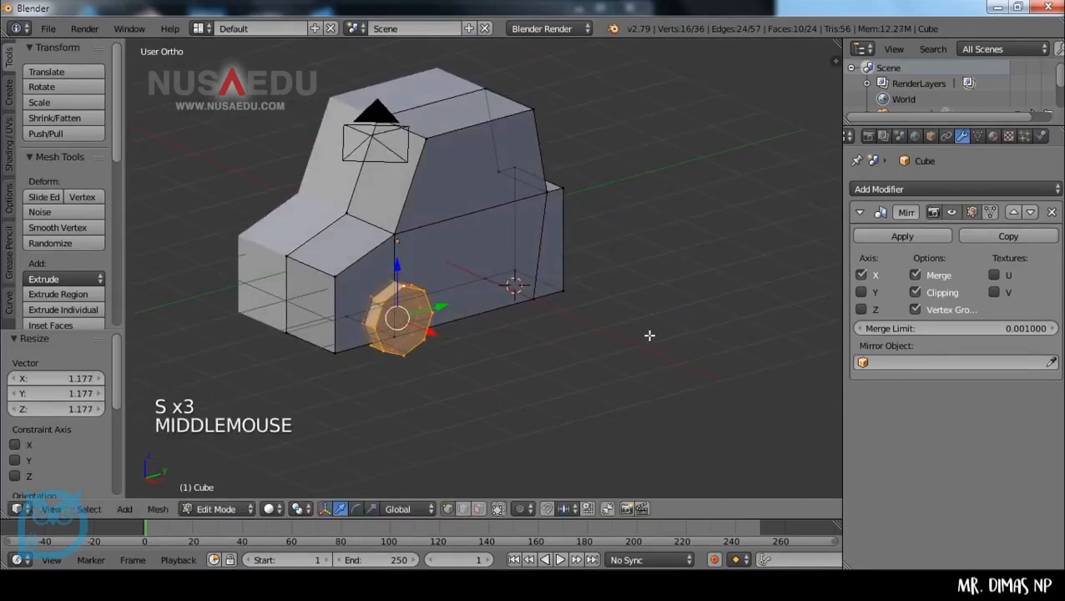
Duplicate the front wheel and slide the copy along Y to the rear of the car body.
scroll(649, 336, "down", 2, "ctrl")
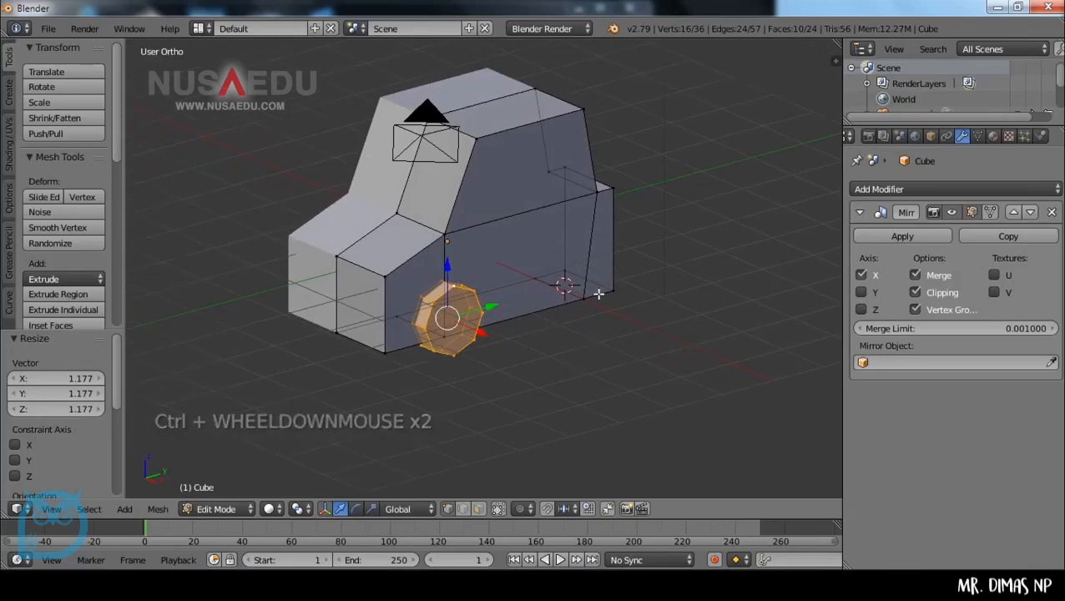
middle_click_drag(584, 280, 564, 314)
scroll(565, 316, "up", 2)
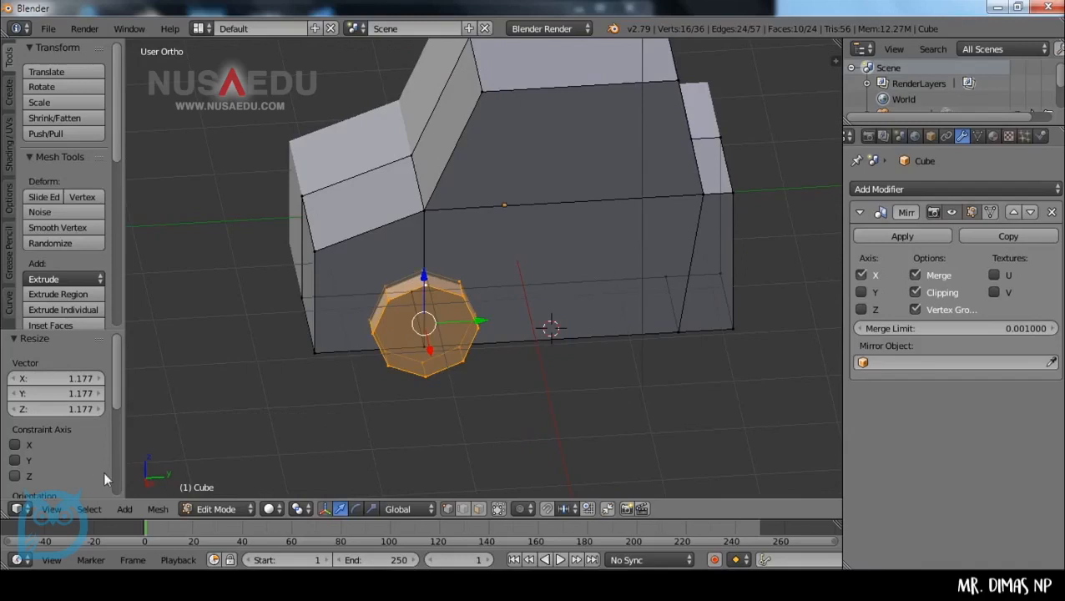
middle_click_drag(290, 426, 360, 407)
left_click(161, 508)
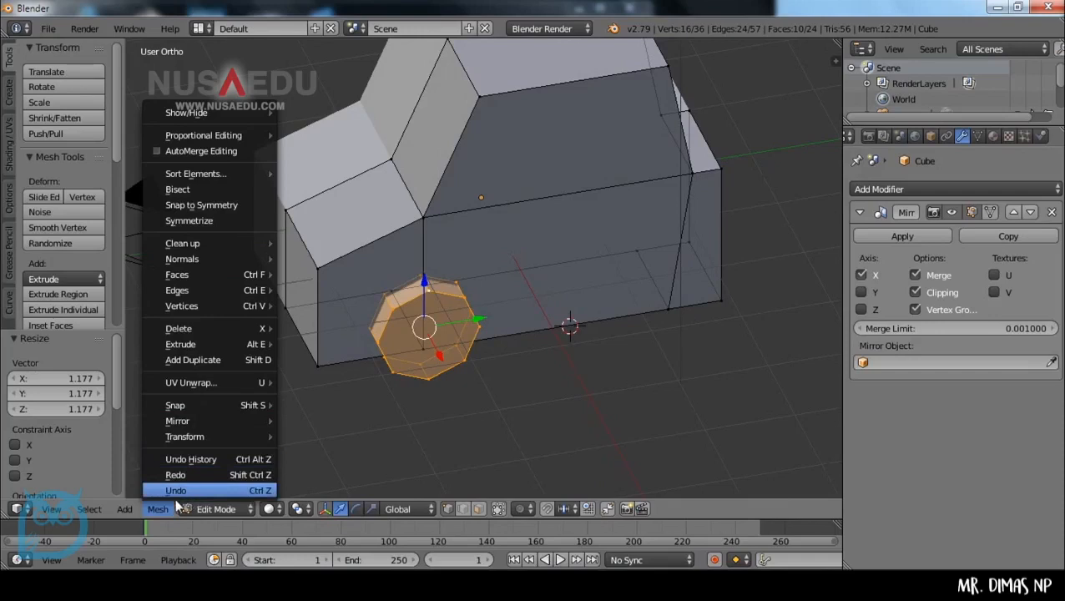
mouse_move(87, 512)
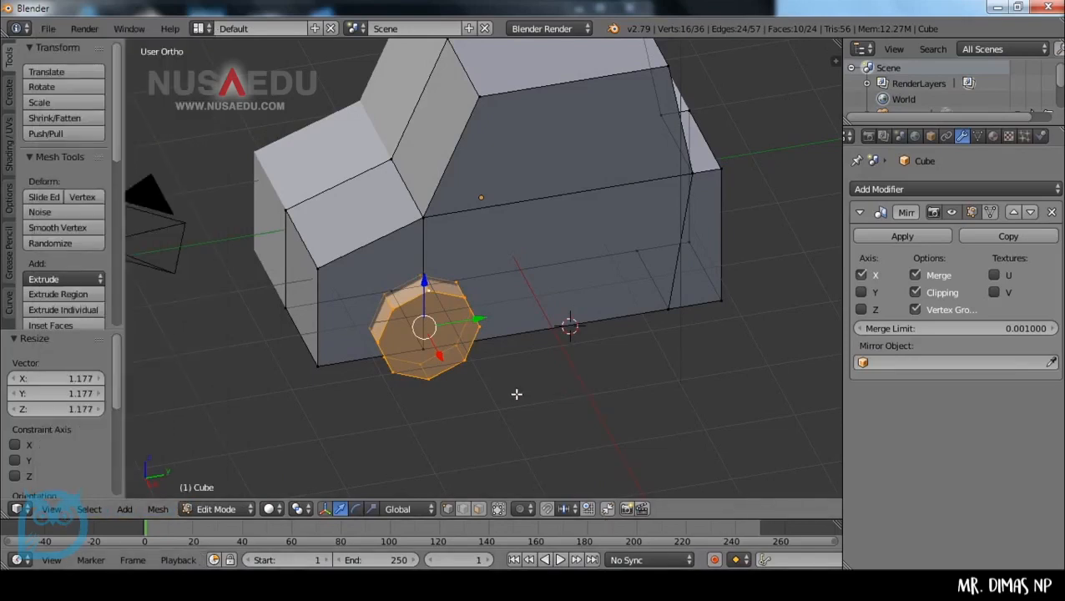
key("shift+d")
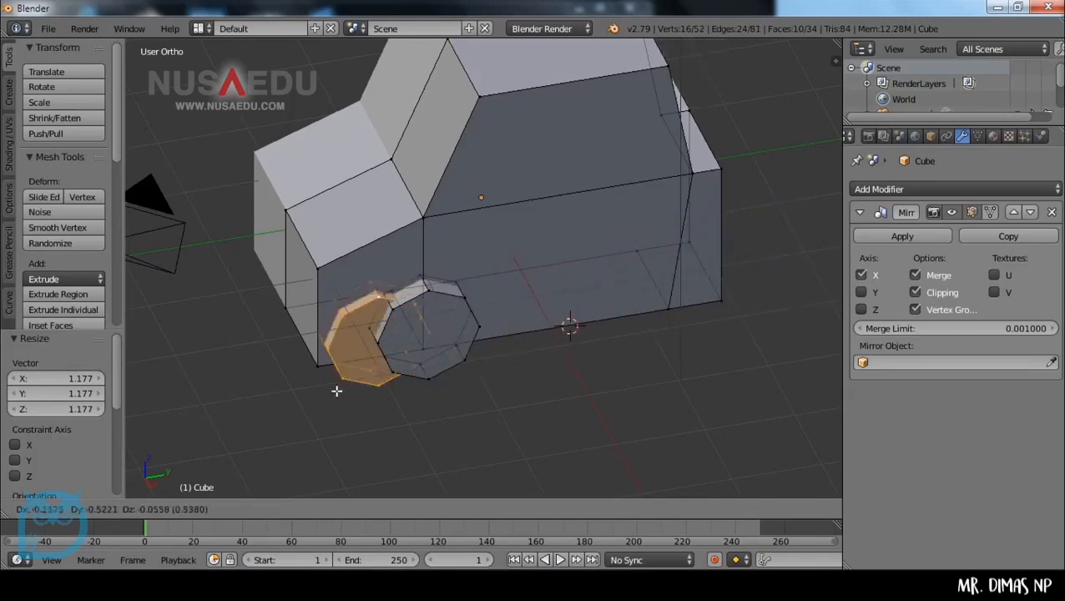
key("y")
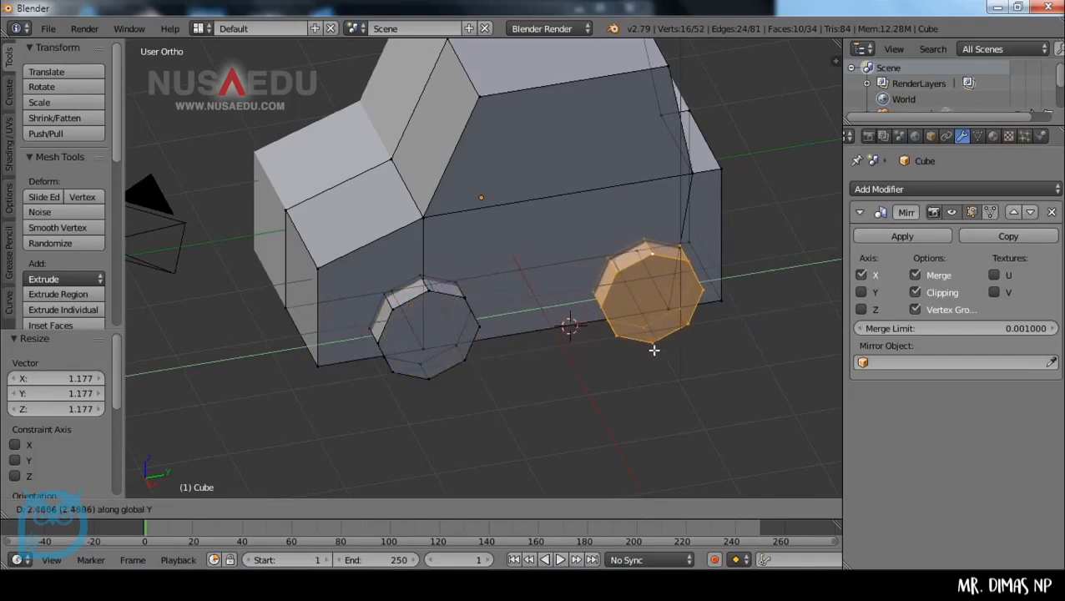
left_click(644, 345)
middle_click_drag(633, 340, 486, 289)
Duplicate the cabin's side window face and place the copy beside the car, offset about X 1.539, Y 0.452, Z -0.216.
key("a")
scroll(449, 351, "up", 1, "shift")
scroll(448, 352, "up", 1, "shift")
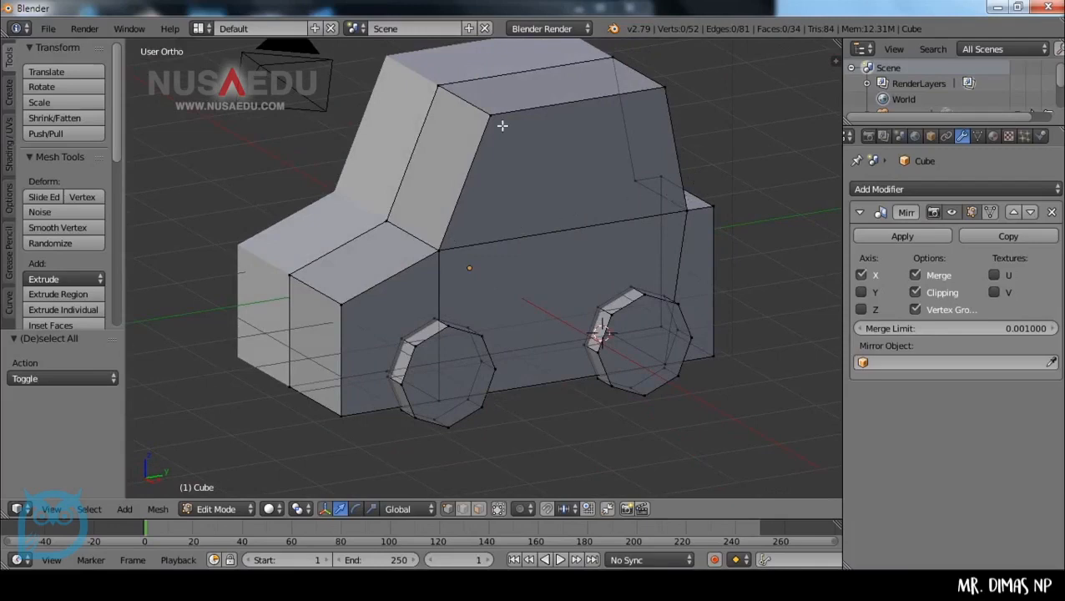
right_click(438, 248)
right_click(490, 114, "shift")
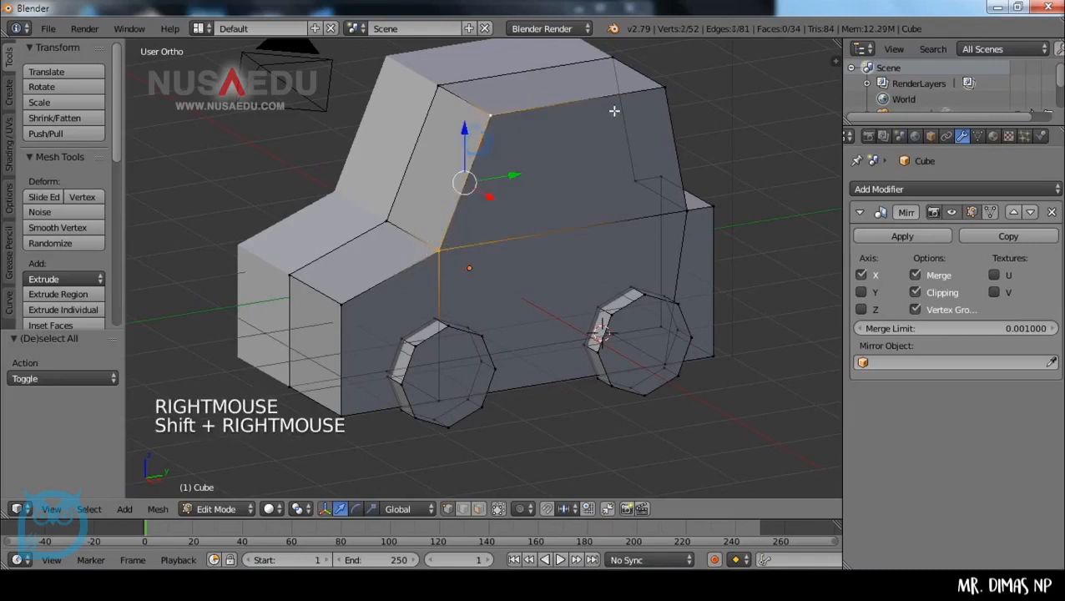
right_click(664, 87, "shift")
right_click(684, 209, "shift")
middle_click_drag(490, 259, 574, 267)
key("shift+d")
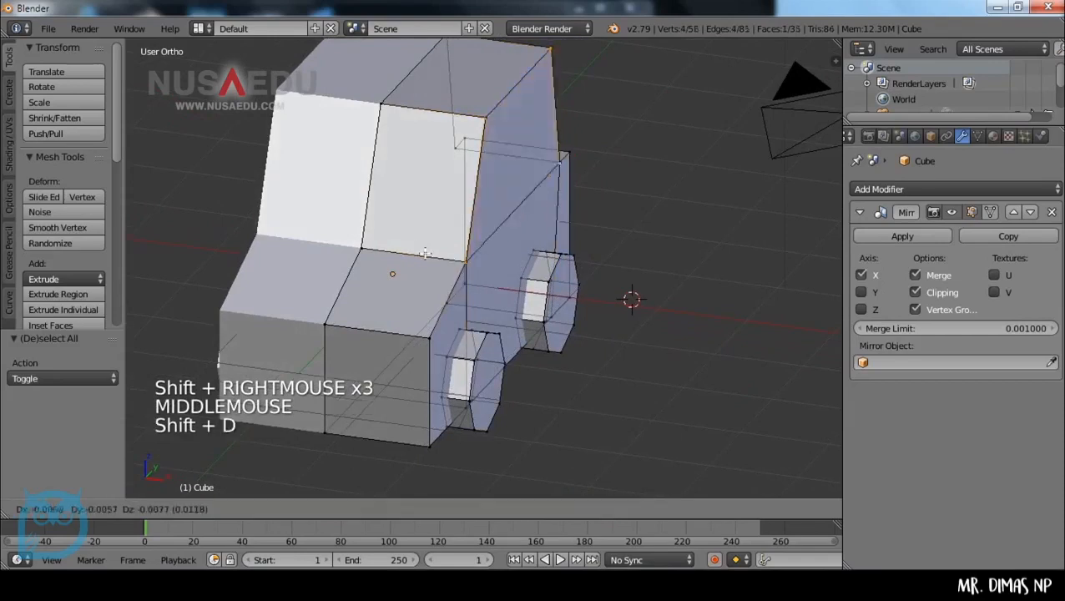
left_click(578, 279)
middle_click_drag(579, 279, 559, 339)
scroll(522, 307, "down", 2)
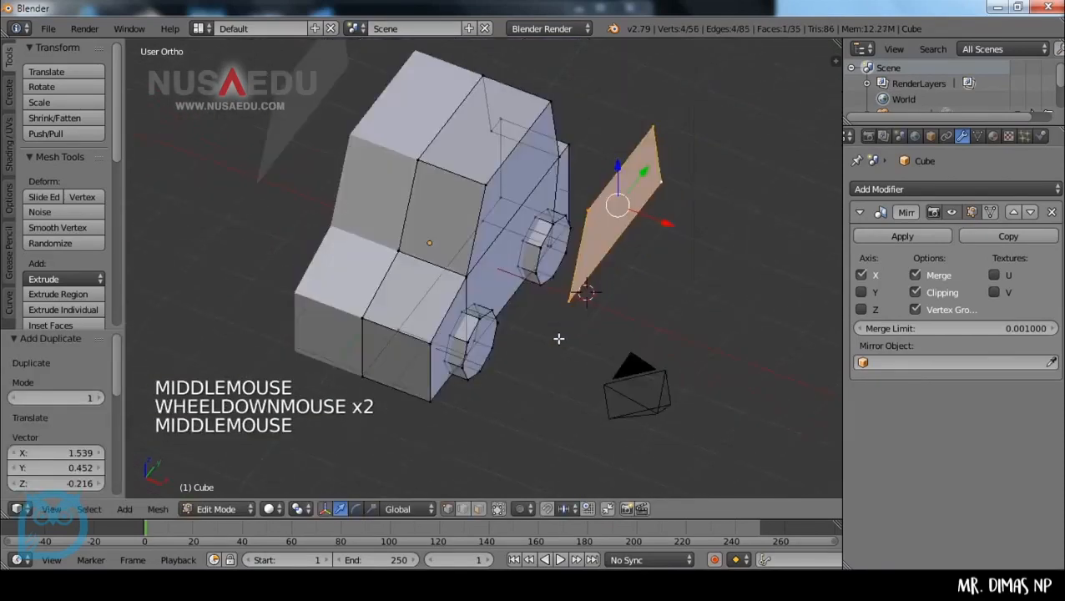
Rotate the copied face 90° in the top view and move it about X -0.264, Y -1.285 toward the windshield.
key("KP_7")
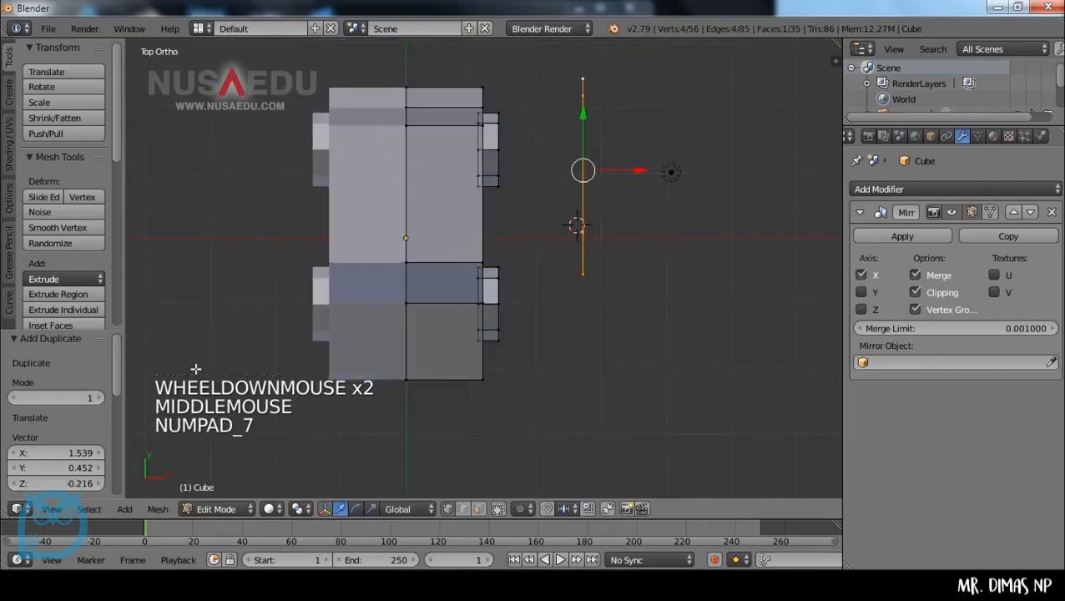
key("r")
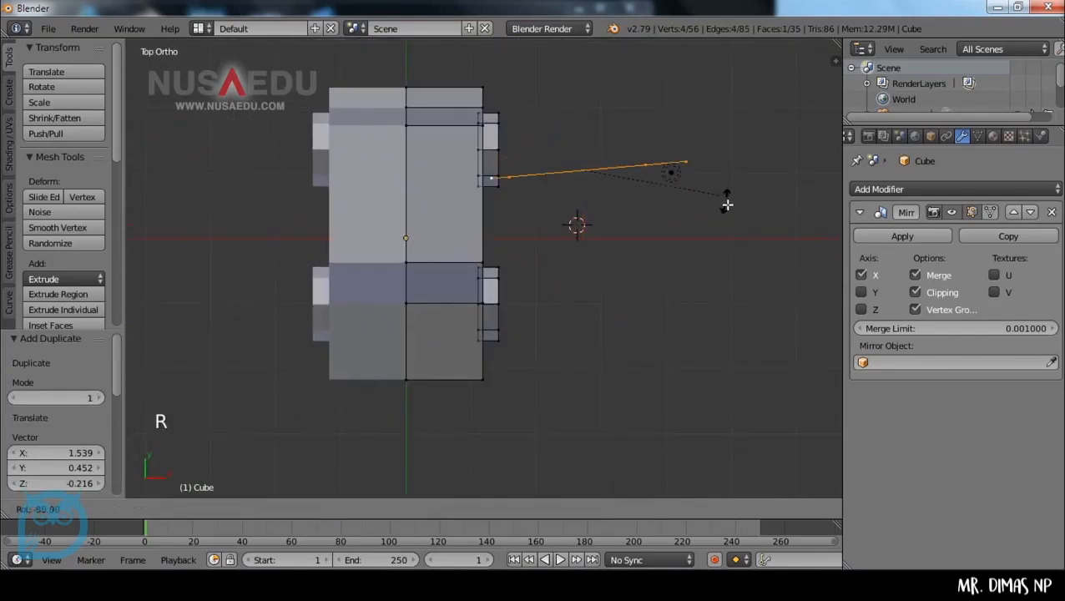
left_click(731, 213)
key("g")
left_click(714, 297)
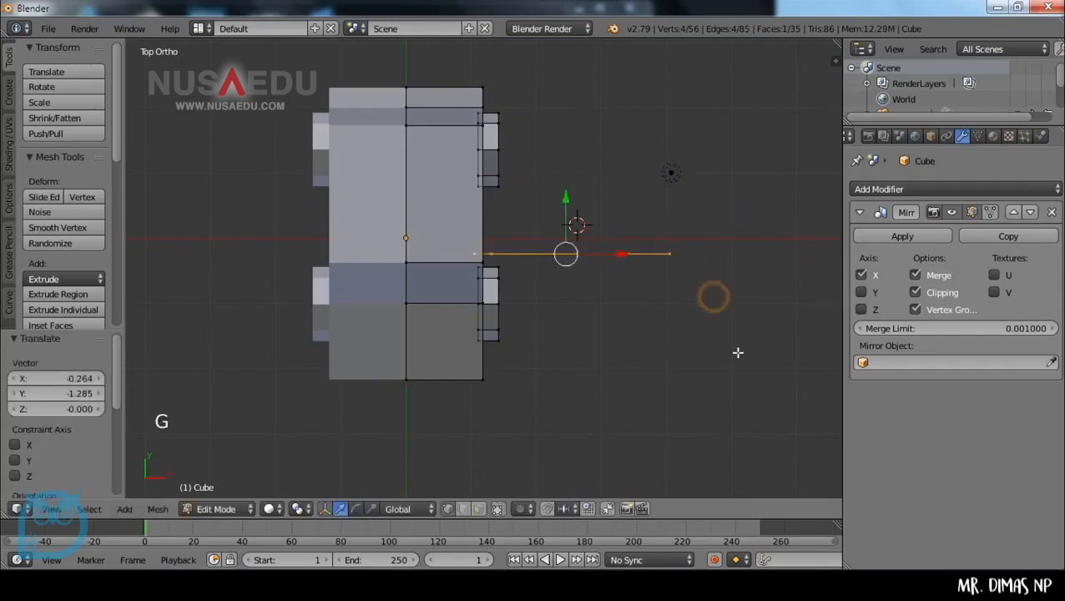
Shrink the copied face in two passes, by about 0.522 and about 0.446, to side-mirror size.
key("s")
left_click(647, 315)
middle_click_drag(648, 315, 451, 404)
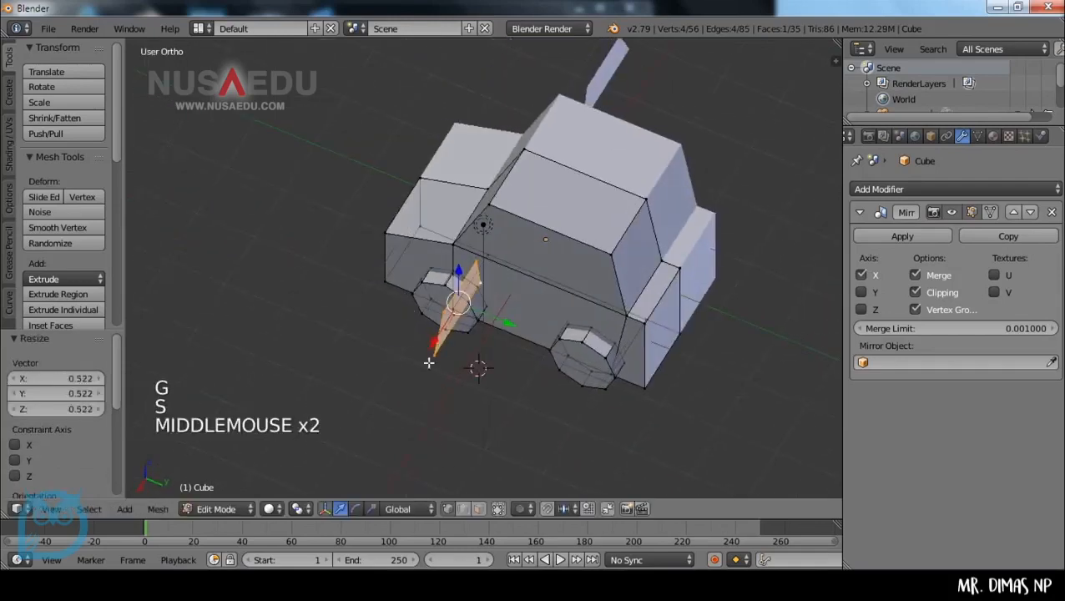
middle_click_drag(429, 364, 501, 384)
scroll(501, 390, "up", 2)
key("s")
left_click(455, 317)
scroll(493, 334, "down", 3, "ctrl")
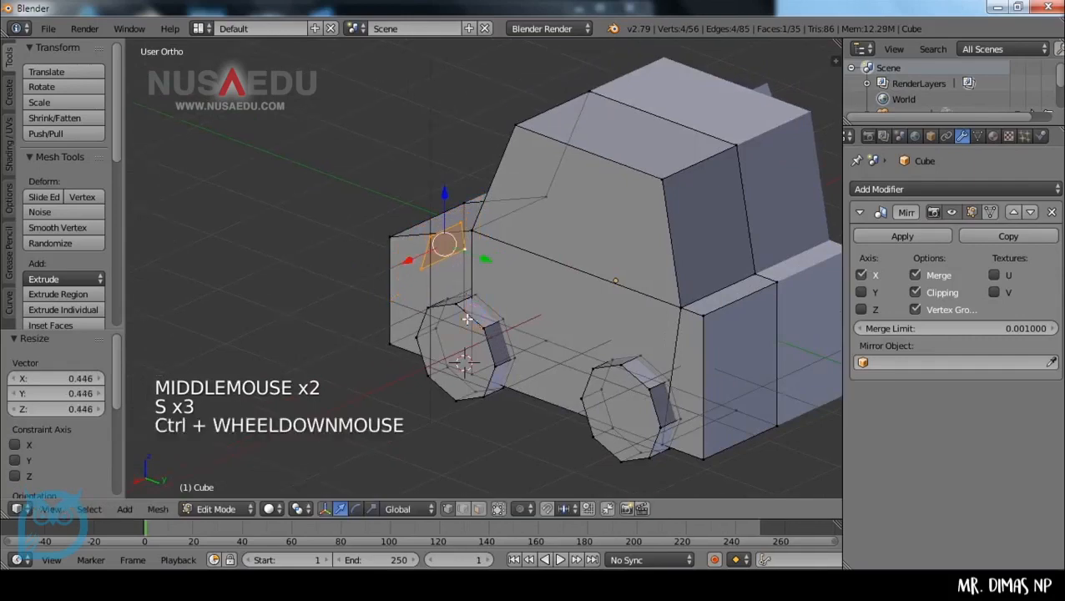
Extrude the small face about 0.136 along its normal to form a side-mirror block.
scroll(507, 333, "up", 5)
middle_click_drag(506, 333, 545, 347)
key("e")
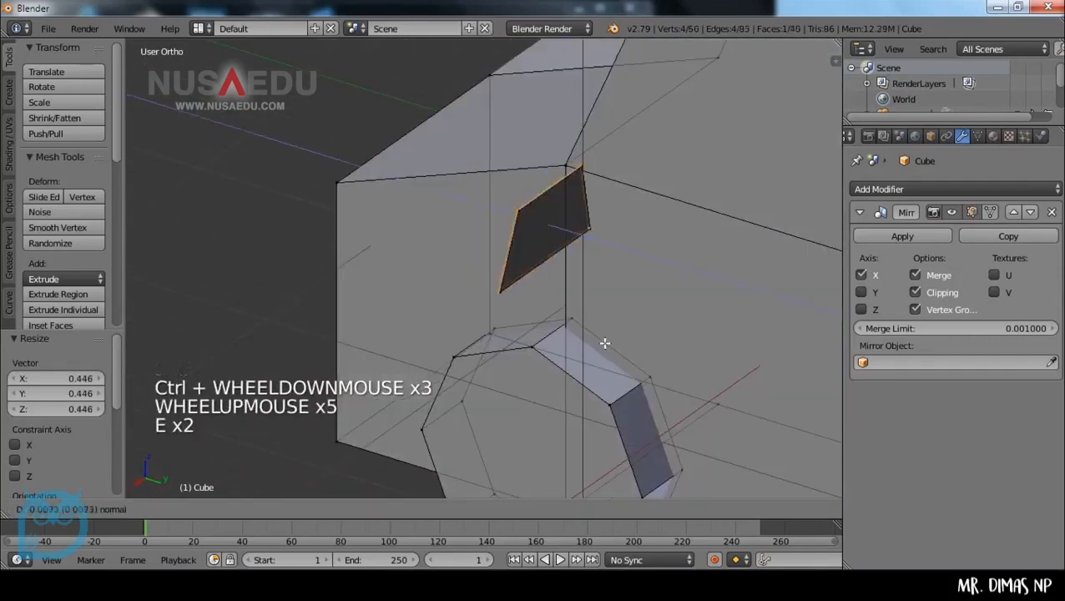
left_click(635, 359)
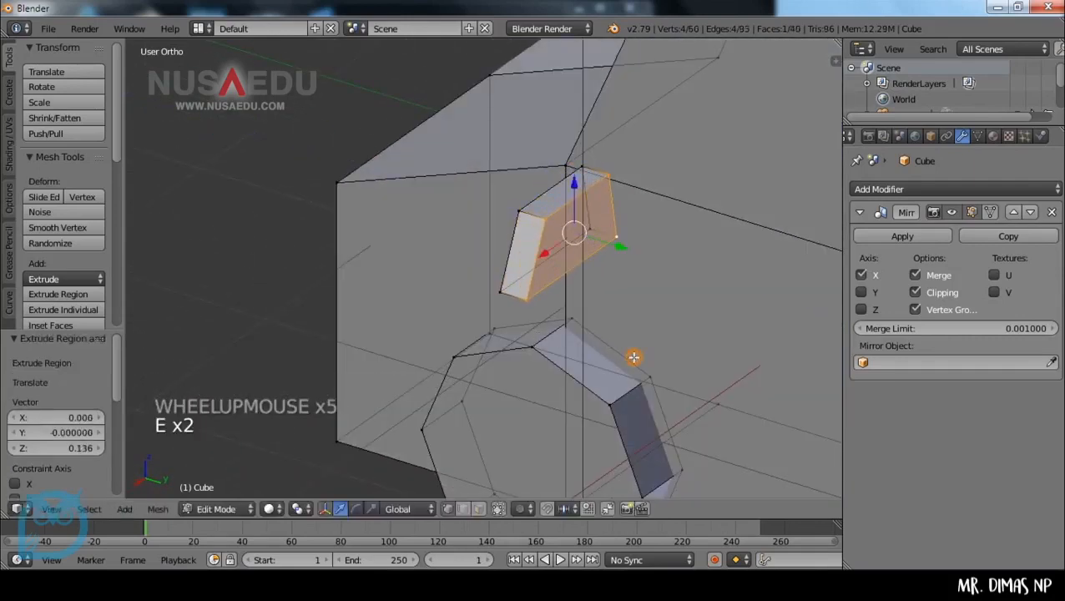
Select the whole side-mirror block and move it toward the body by about X -0.471, Y -0.150, Z -0.100.
scroll(635, 359, "down", 1)
middle_click_drag(635, 359, 625, 321)
scroll(585, 325, "up", 2, "shift")
key("b")
right_click(603, 97)
scroll(603, 98, "up", 4, "shift")
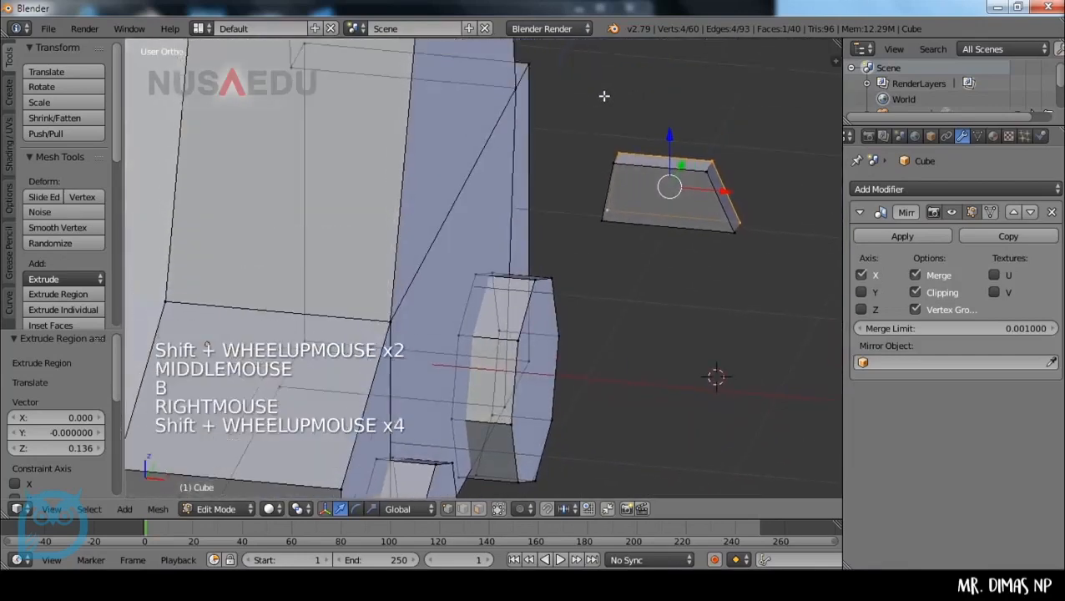
scroll(543, 170, "down", 2)
key("b")
left_click_drag(548, 150, 713, 277)
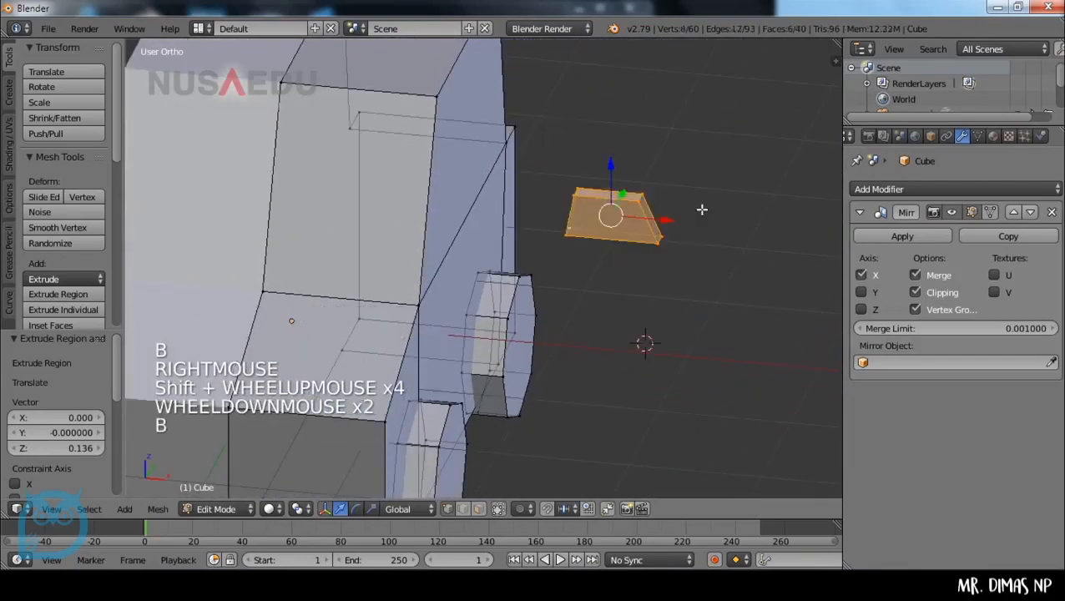
key("g")
left_click(637, 222)
In the side view, move the mirror block about Y -0.348, Z -0.330 to the lower front corner of the side window.
key("KP_3")
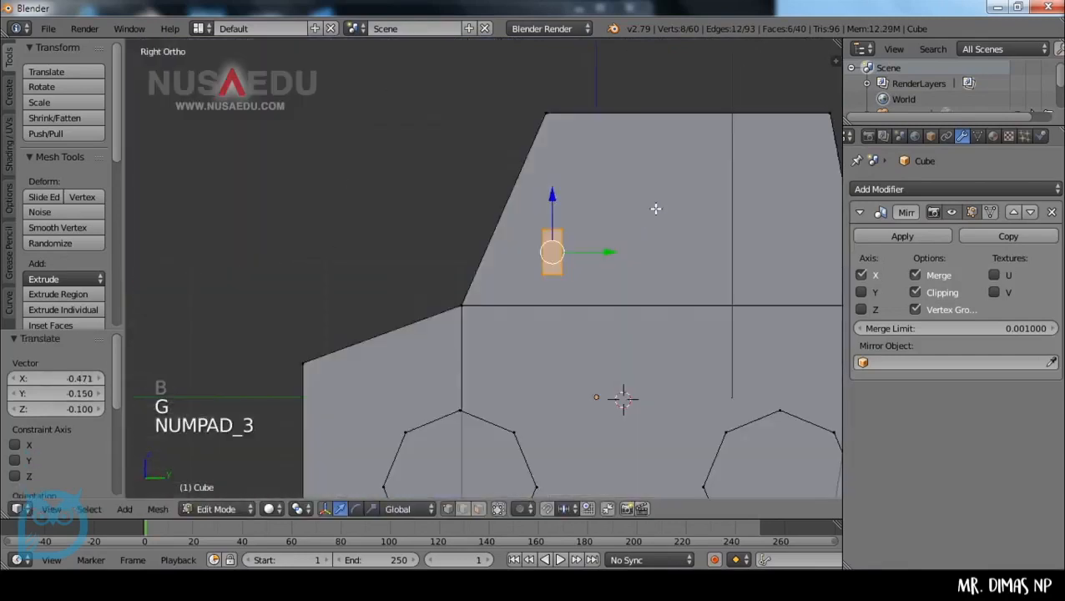
key("g")
left_click(606, 257)
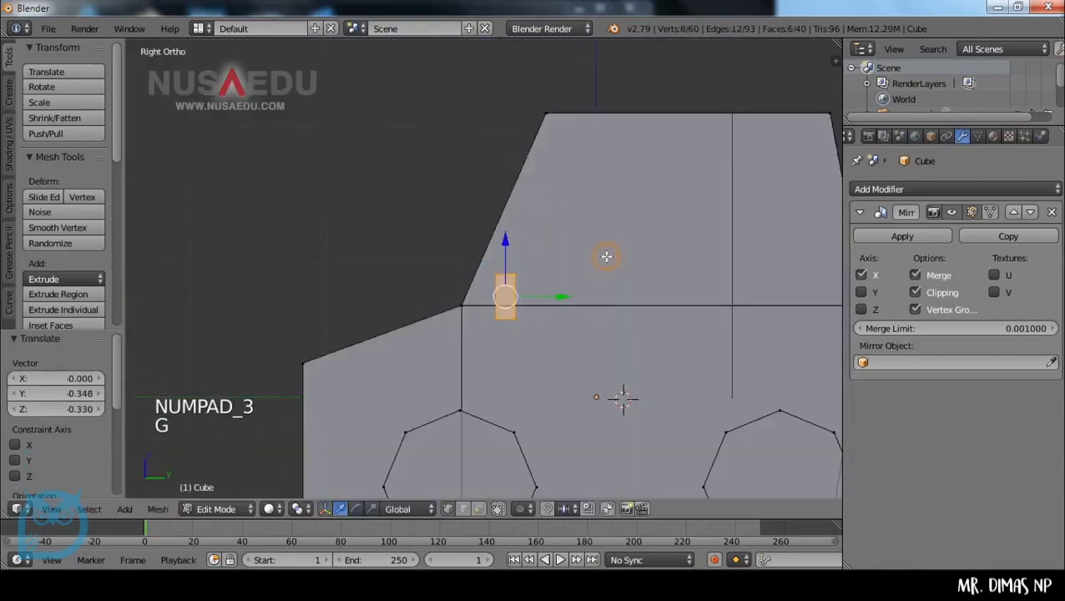
In the front view, move the side-mirror block against the car body by about X -0.585, Z 0.070.
key("KP_1")
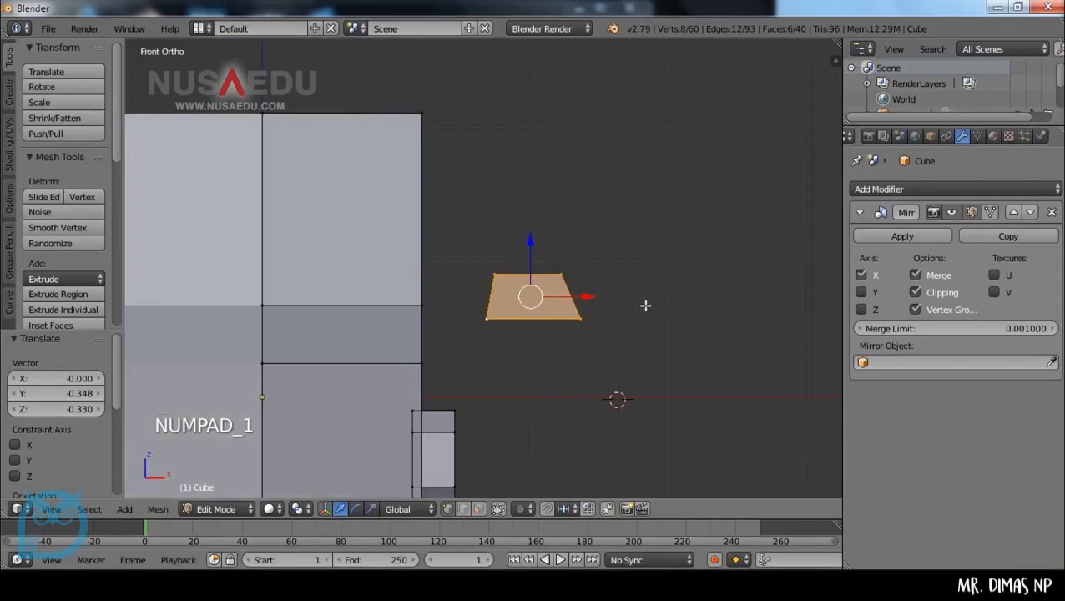
key("g")
left_click(569, 296)
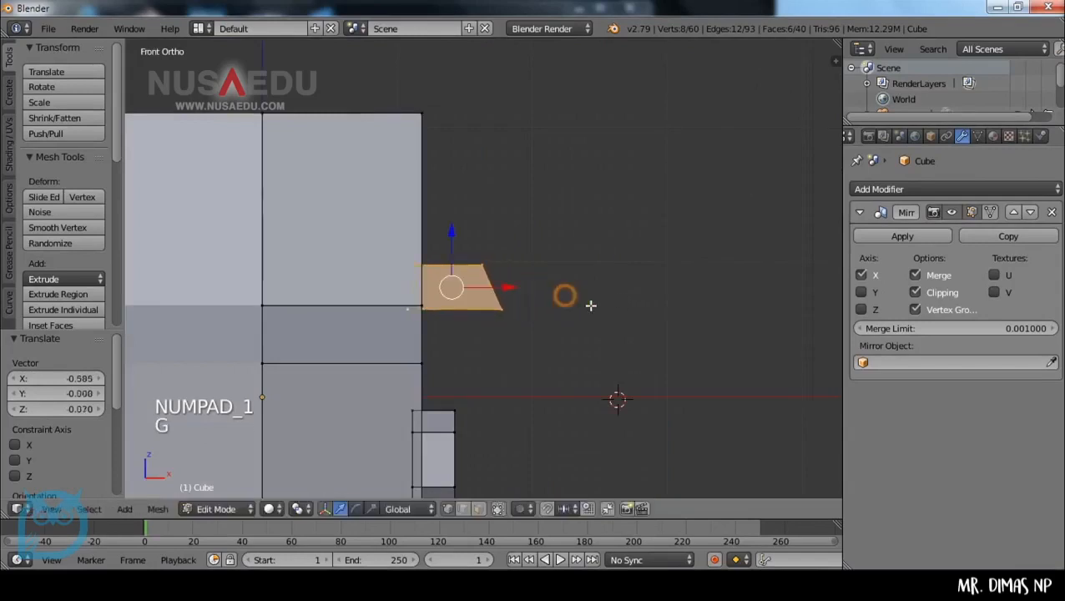
middle_click_drag(590, 302, 524, 354)
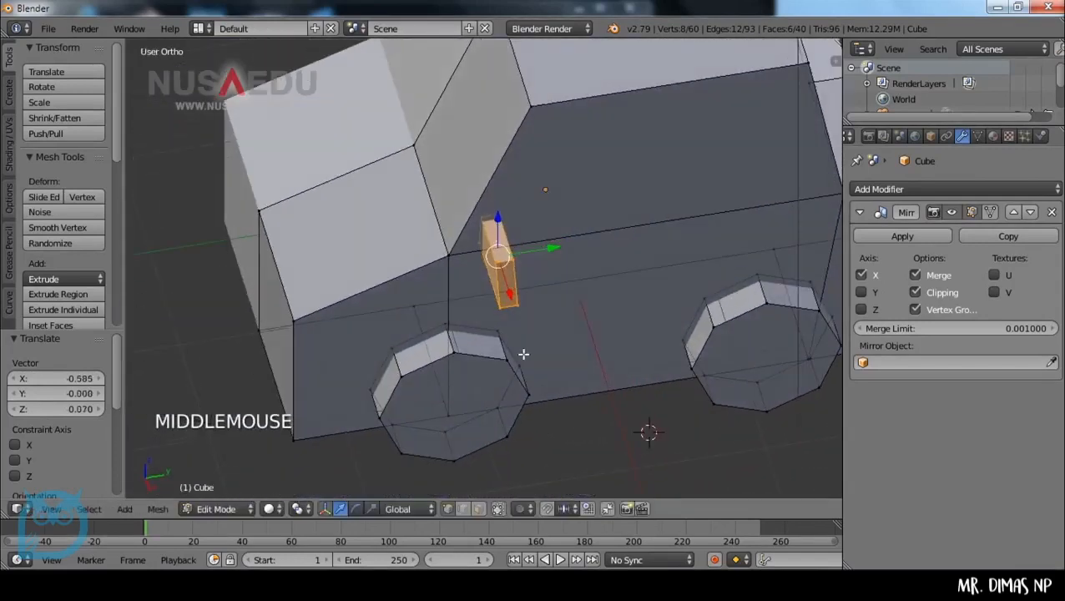
Rotate the side-mirror block about 19° around the global Z axis.
key("r")
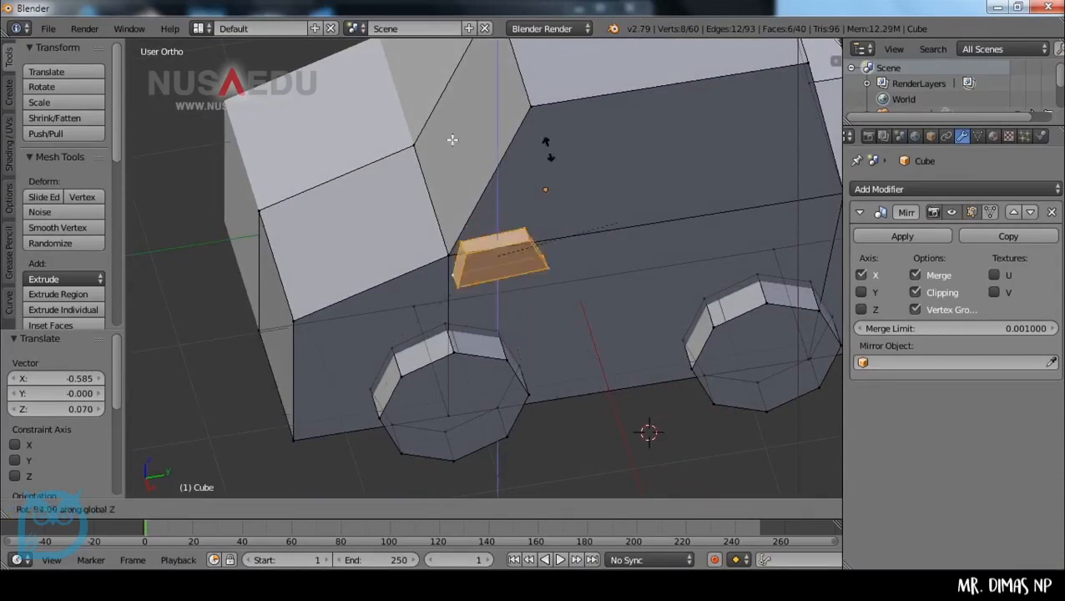
left_click(525, 373)
key("r")
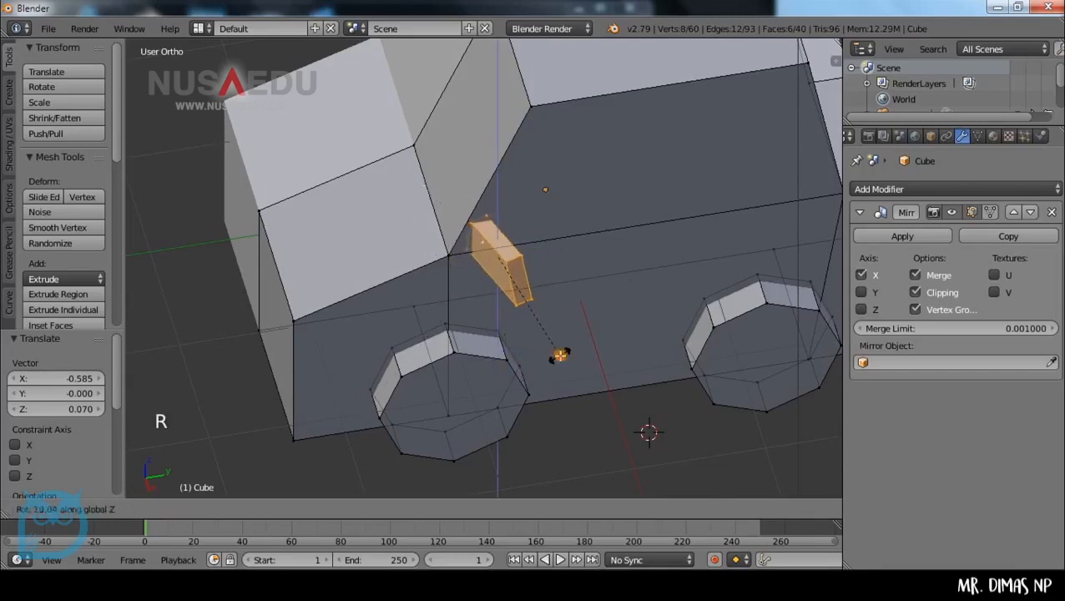
left_click(561, 354)
Reposition the rotated mirror block in the front view so its inner end sits in the car's side, and clear the selection.
key("KP_1")
key("g")
left_click(577, 332)
key("a")
middle_click_drag(603, 338, 501, 304)
scroll(323, 356, "down", 2)
scroll(468, 371, "down", 1)
key("KP_1")
scroll(500, 331, "up", 3)
scroll(502, 304, "up", 2)
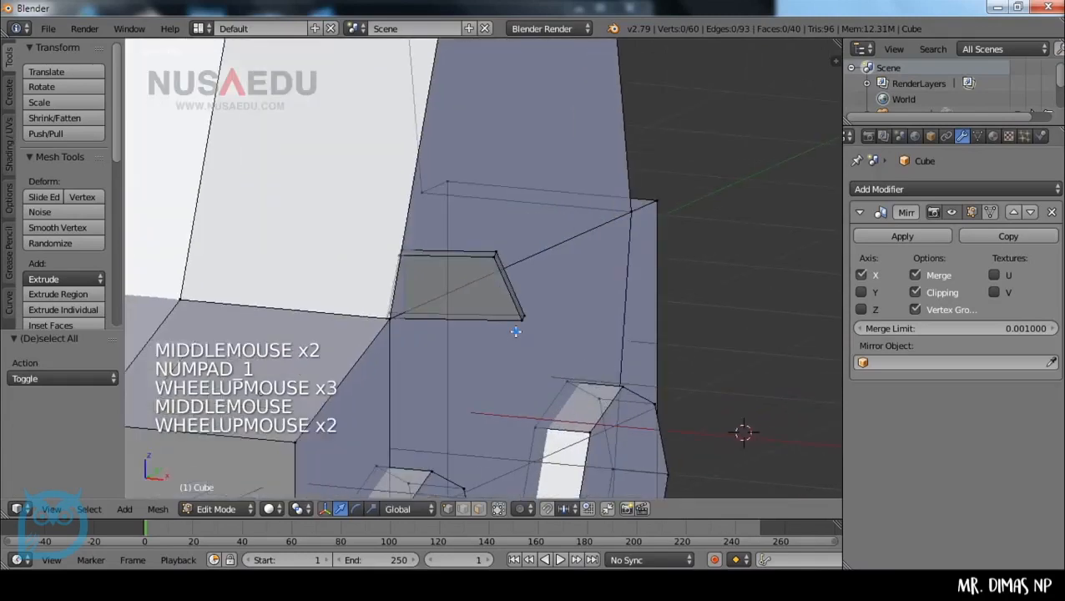
Select the upper outer edge of the mirror block and move it outward by about X 0.244, Y 0.094, Z -0.012.
right_click(522, 317)
right_click(544, 347, "shift")
middle_click_drag(545, 348, 547, 346)
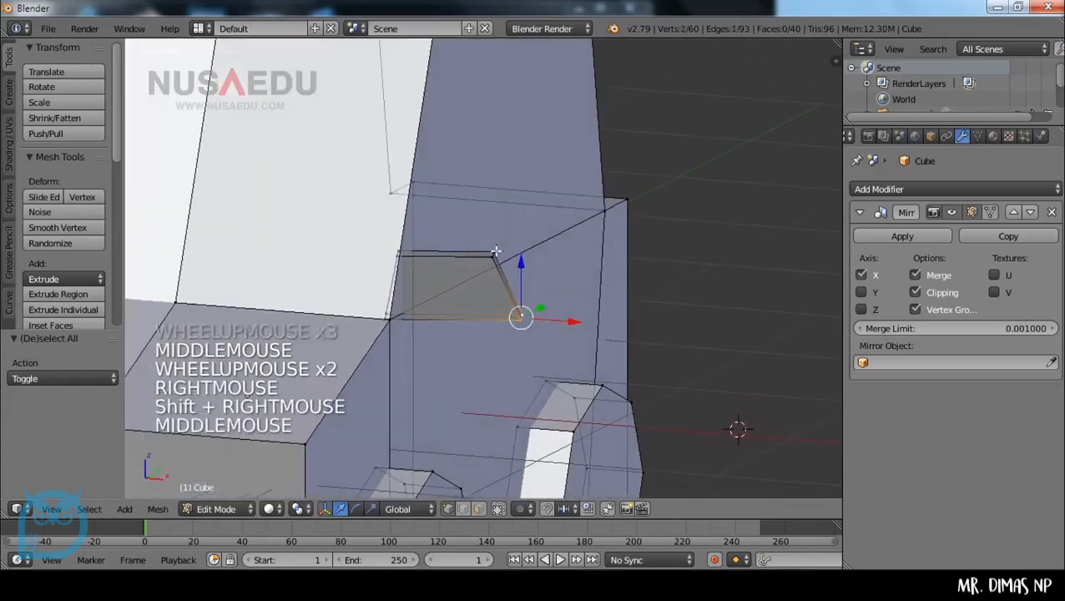
key("a")
key("b")
left_click_drag(509, 265, 511, 267)
key("g")
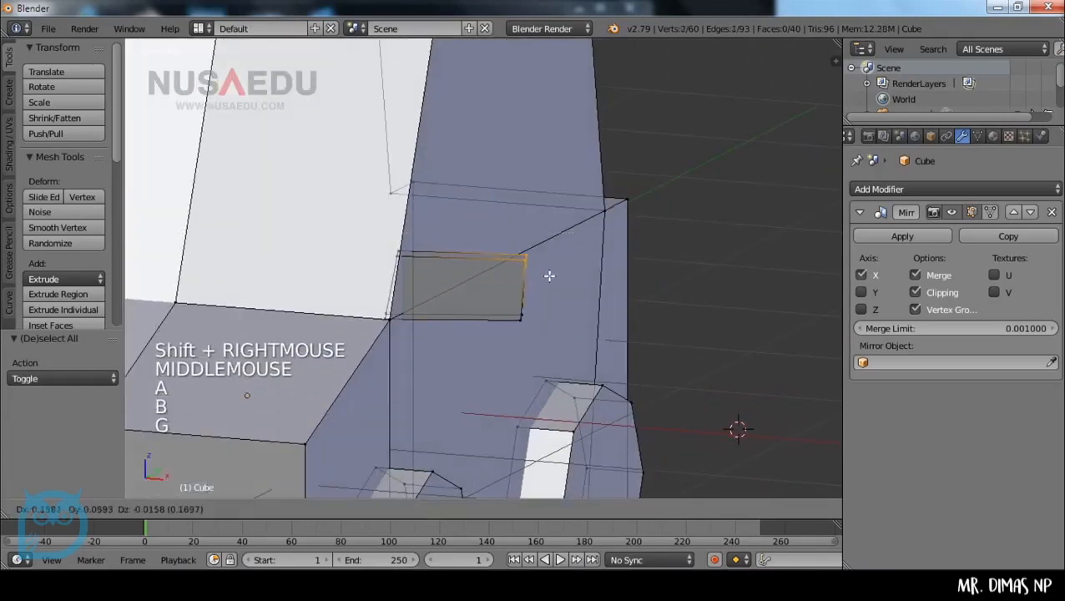
left_click(561, 275)
scroll(535, 292, "down", 2)
middle_click_drag(534, 292, 575, 312)
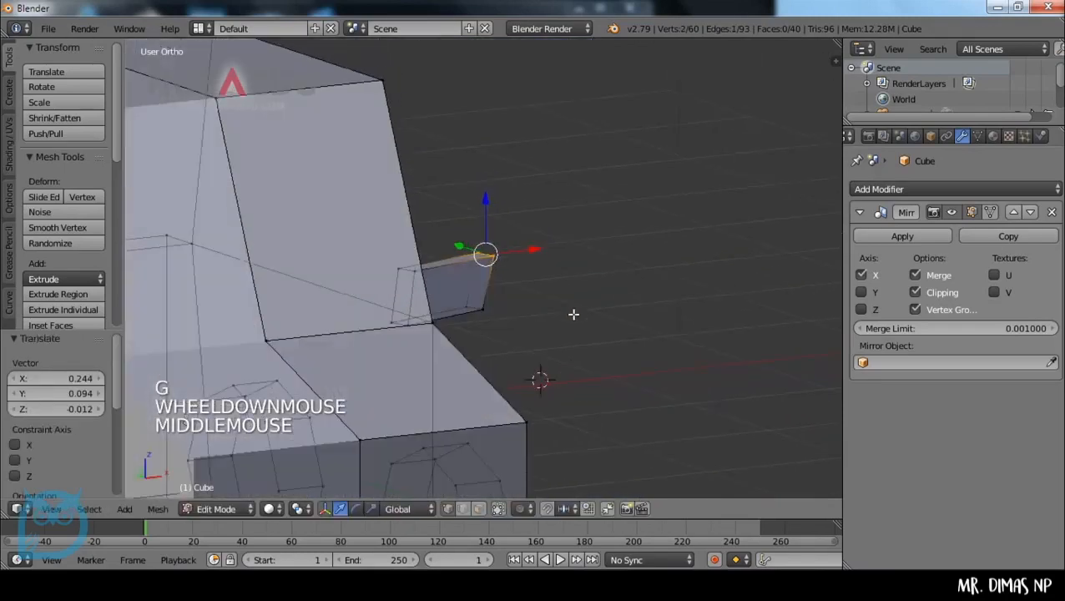
Leave mesh editing and examine both side mirrors on the whole car, including from the front.
key("Tab")
scroll(385, 357, "down", 1)
middle_click_drag(385, 357, 464, 369)
scroll(401, 364, "down", 4)
scroll(576, 360, "down", 8, "ctrl")
middle_click_drag(576, 360, 613, 344)
key("KP_1")
scroll(683, 320, "up", 2, "ctrl")
scroll(683, 320, "up", 1)
Select the four outer vertices of the mirror block and move them about -0.292 along X to shorten it.
key("Tab")
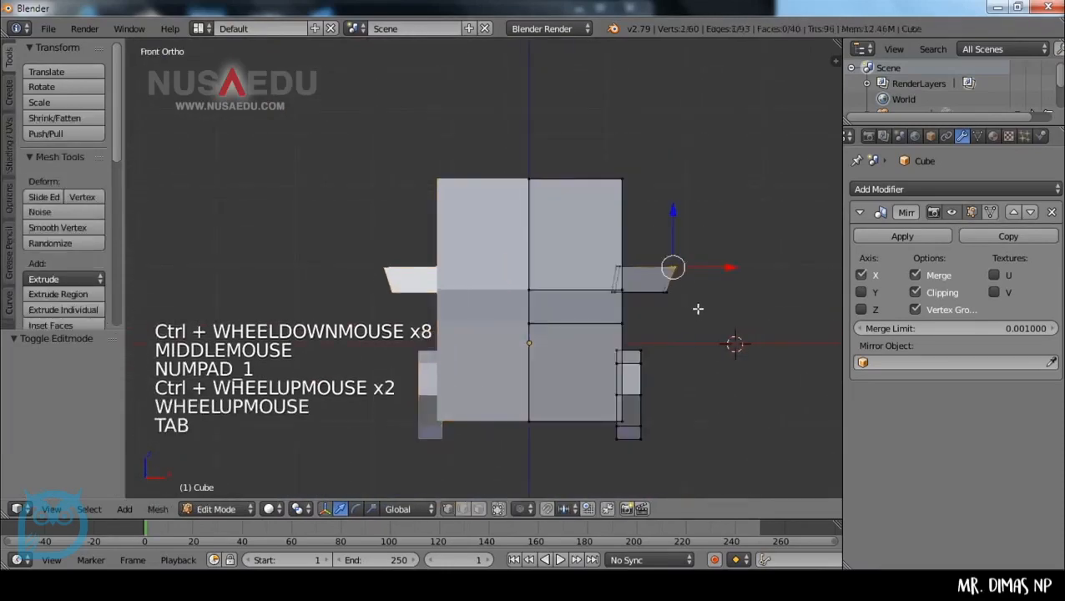
scroll(708, 275, "up", 2)
key("a")
key("b")
left_click_drag(710, 237, 783, 328)
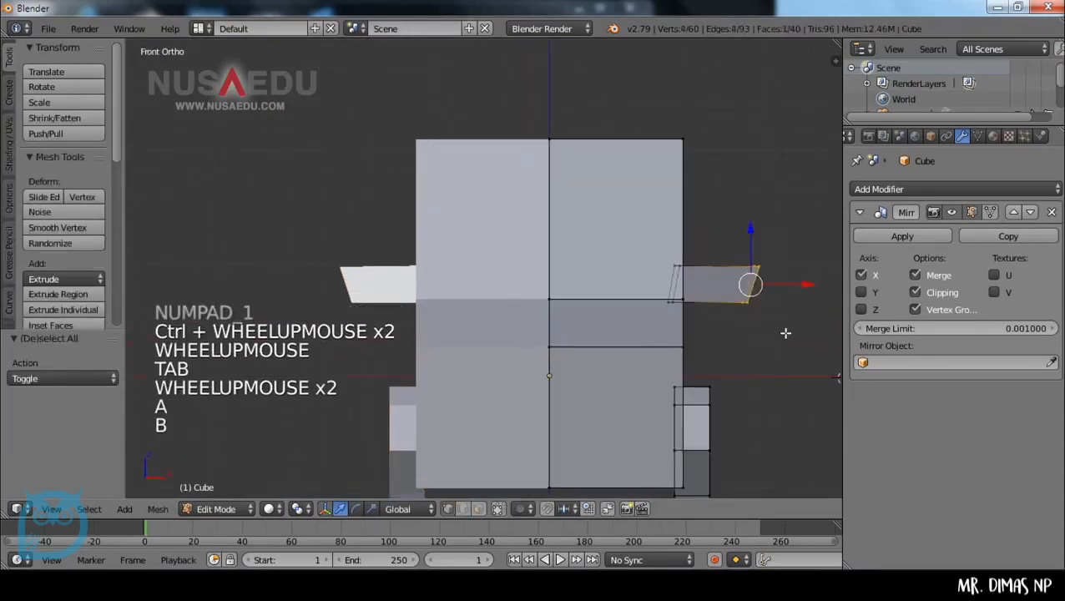
key("g")
left_click(752, 330)
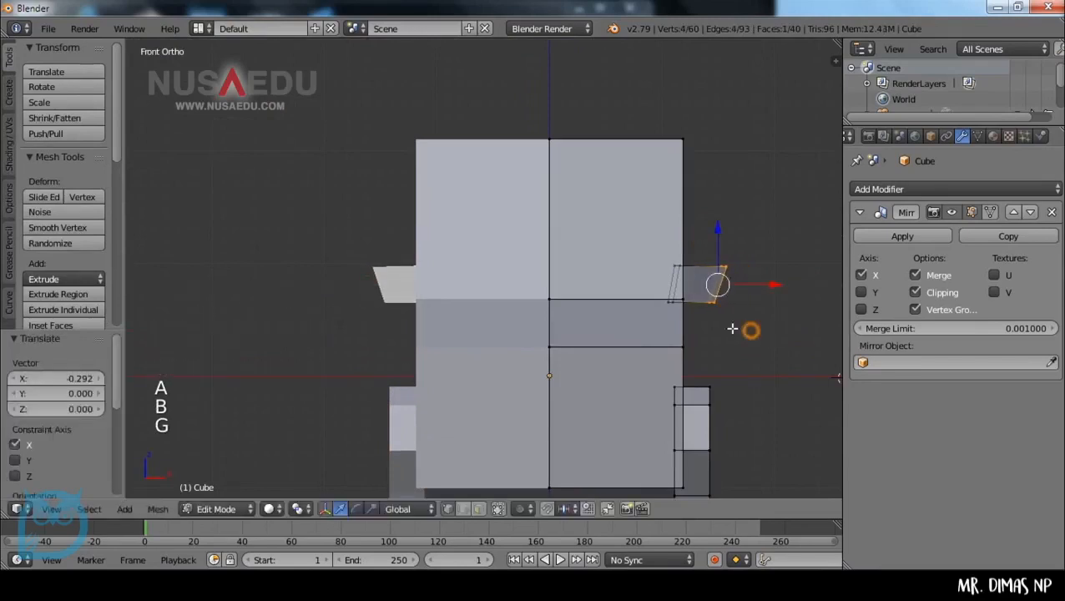
Reposition the mirror's outer end freehand in an angled view and finish editing the mesh.
middle_click_drag(751, 330, 647, 342)
key("g")
left_click(552, 370)
key("Tab")
scroll(534, 369, "down", 1)
key("a")
Maximize the 3D view to fill the window and select the car object.
scroll(459, 366, "down", 1)
scroll(647, 343, "down", 2, "shift")
scroll(486, 364, "down", 1)
middle_click_drag(483, 357, 512, 377)
right_click(588, 317)
scroll(588, 318, "down", 1, "ctrl")
scroll(588, 318, "down", 1, "ctrl")
scroll(639, 284, "up", 2, "ctrl")
key("shift+space")
scroll(535, 390, "down", 2)
scroll(577, 357, "up", 3, "ctrl")
scroll(577, 357, "up", 2)
key("a")
right_click(403, 424)
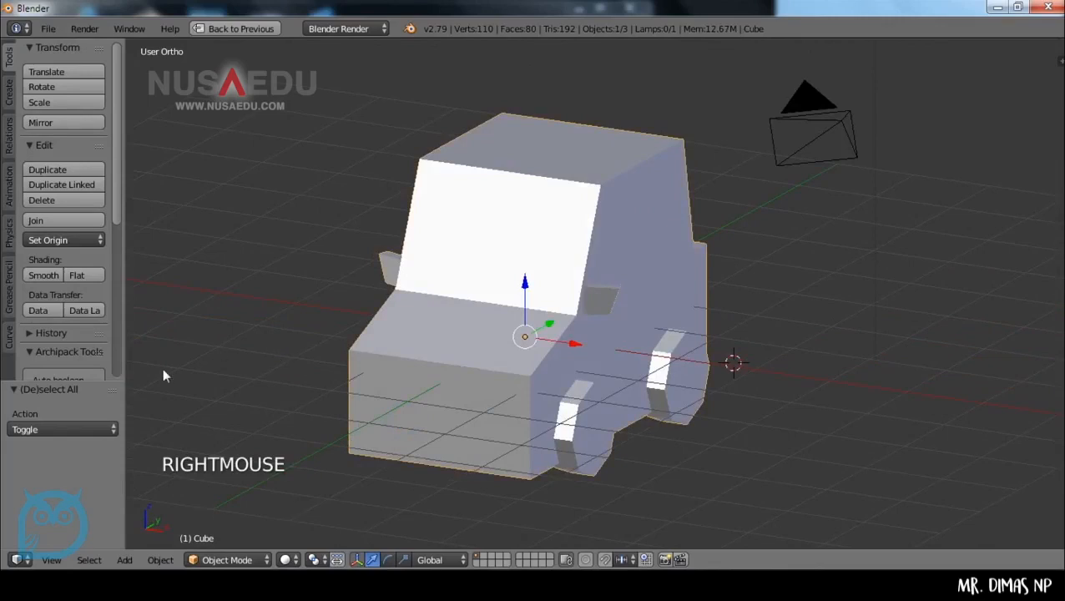
Examine the finished car's wheels, side mirrors and body from several angles.
middle_click_drag(337, 404, 465, 404)
scroll(323, 398, "down", 2, "ctrl")
key("a")
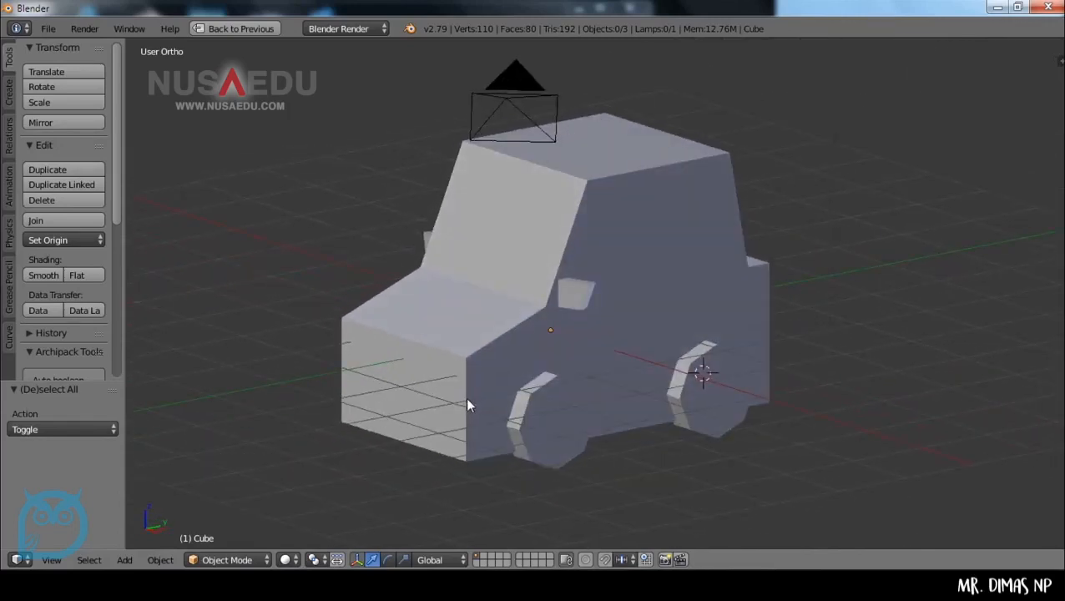
middle_click_drag(502, 400, 531, 415)
right_click(531, 415)
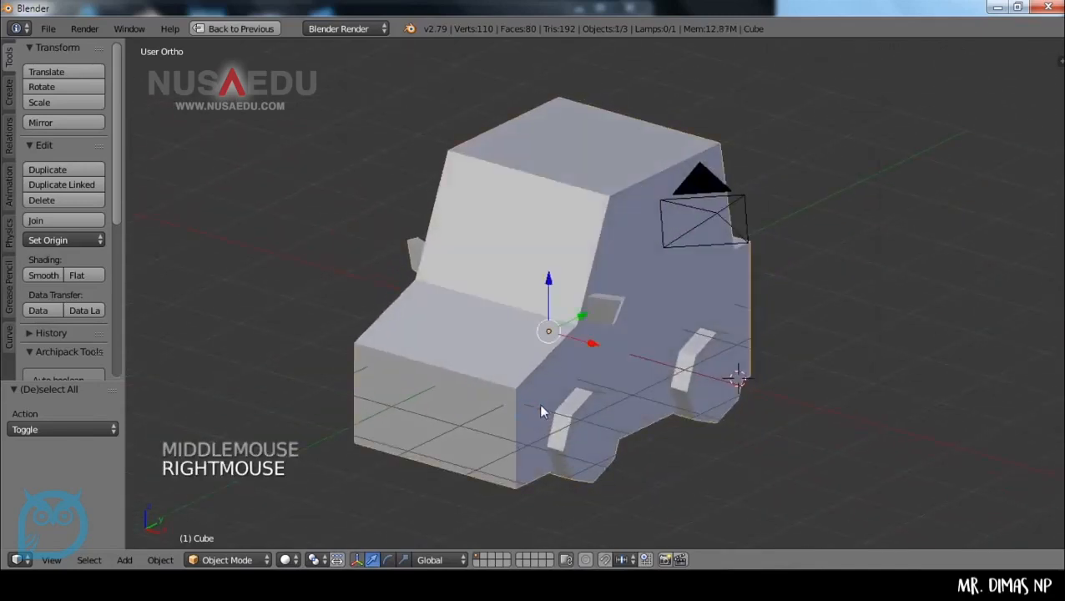
scroll(653, 410, "down", 1)
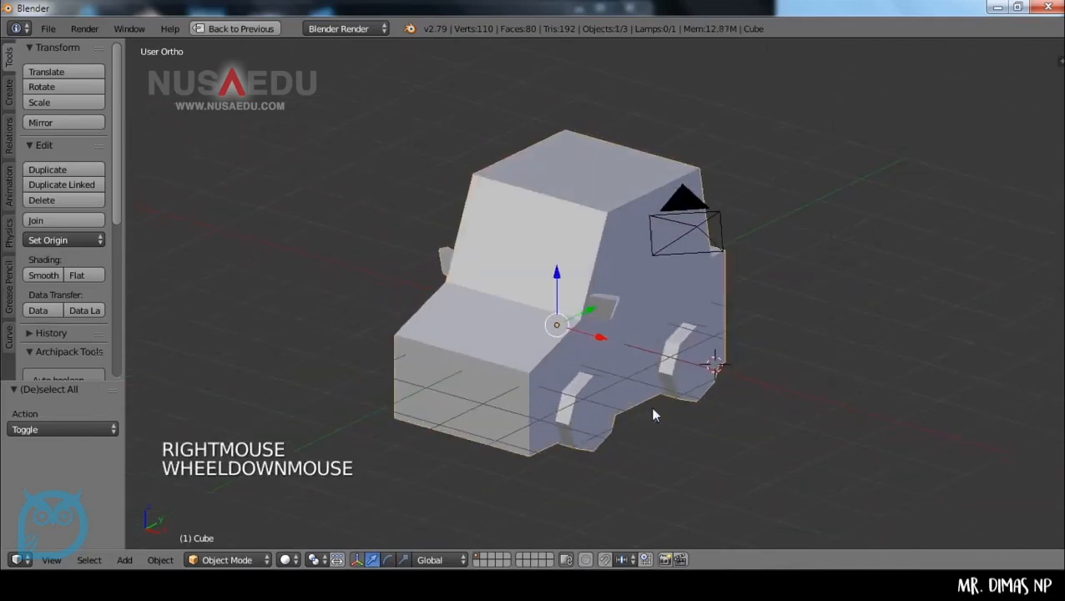
middle_click_drag(653, 410, 713, 411)
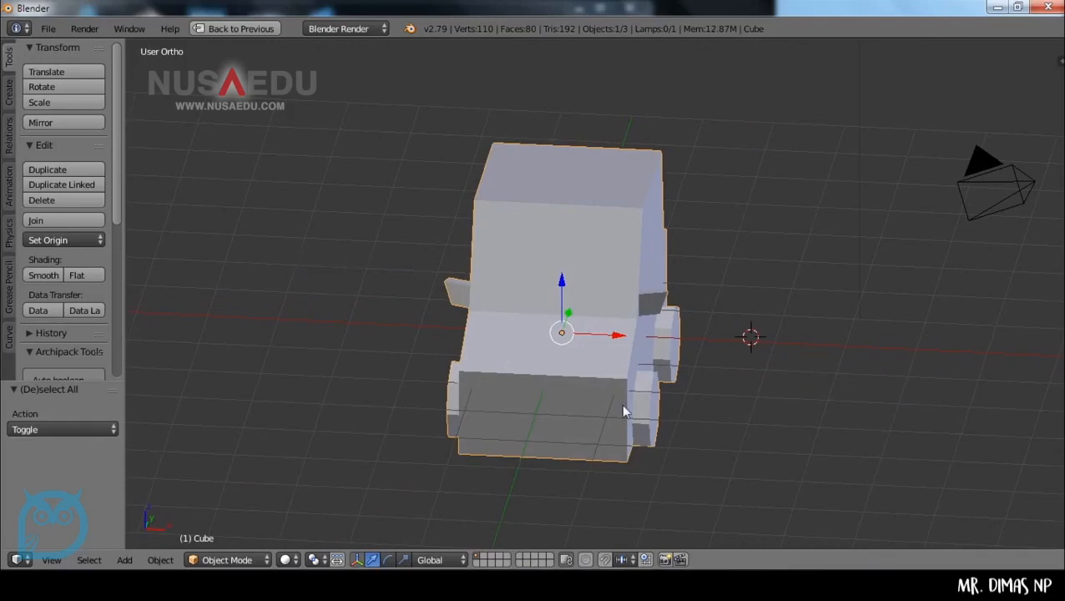
Save the scene as mobil 1.blend in the 5 model mobil lowpoly folder.
left_click(48, 28)
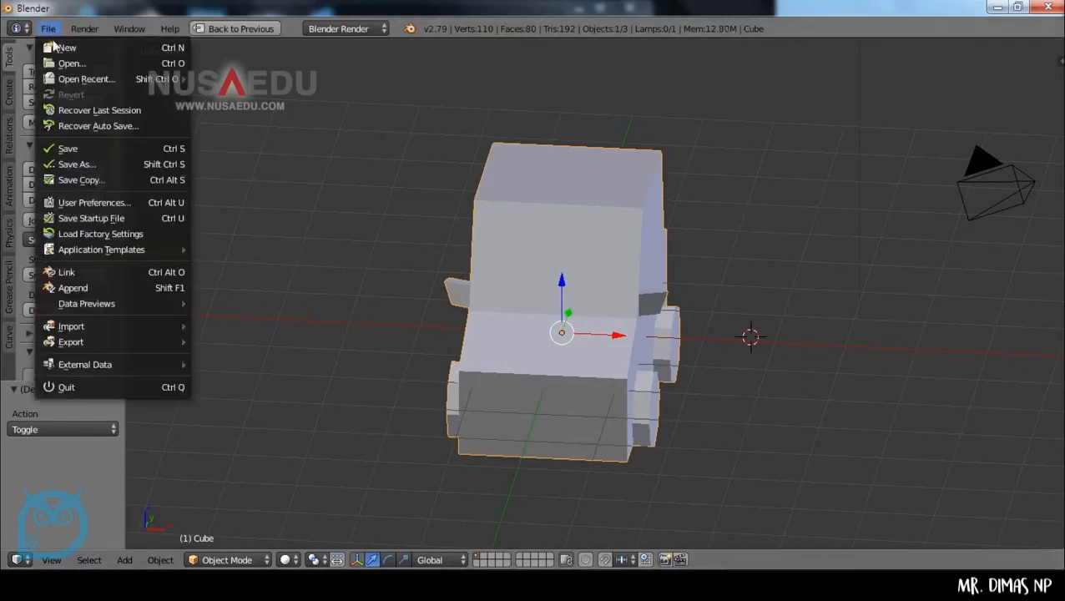
left_click(74, 164)
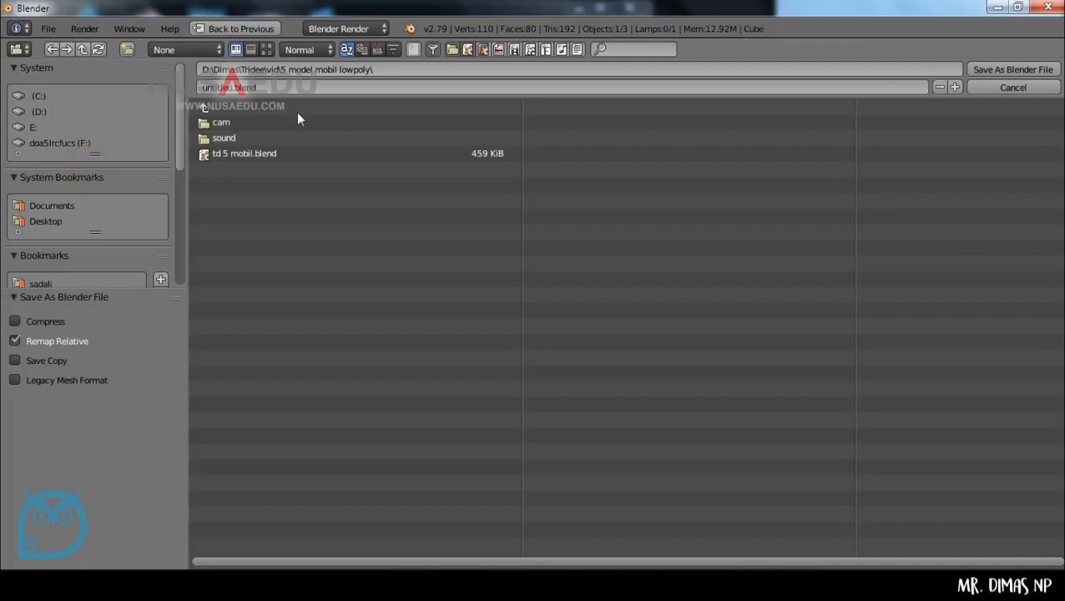
scroll(69, 209, "down", 3)
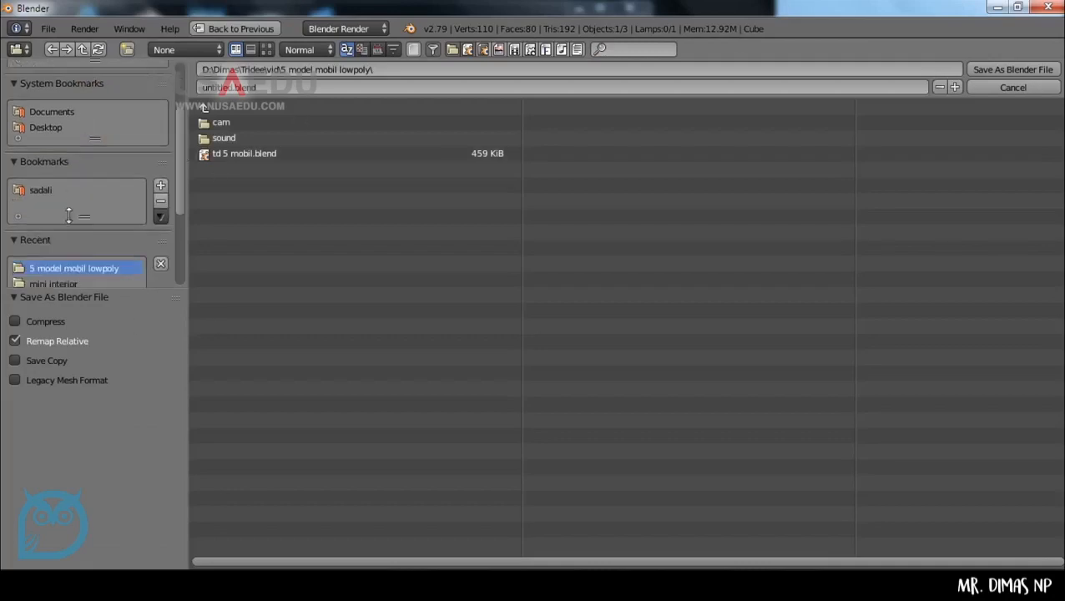
scroll(99, 131, "down", 3)
scroll(101, 134, "up", 6)
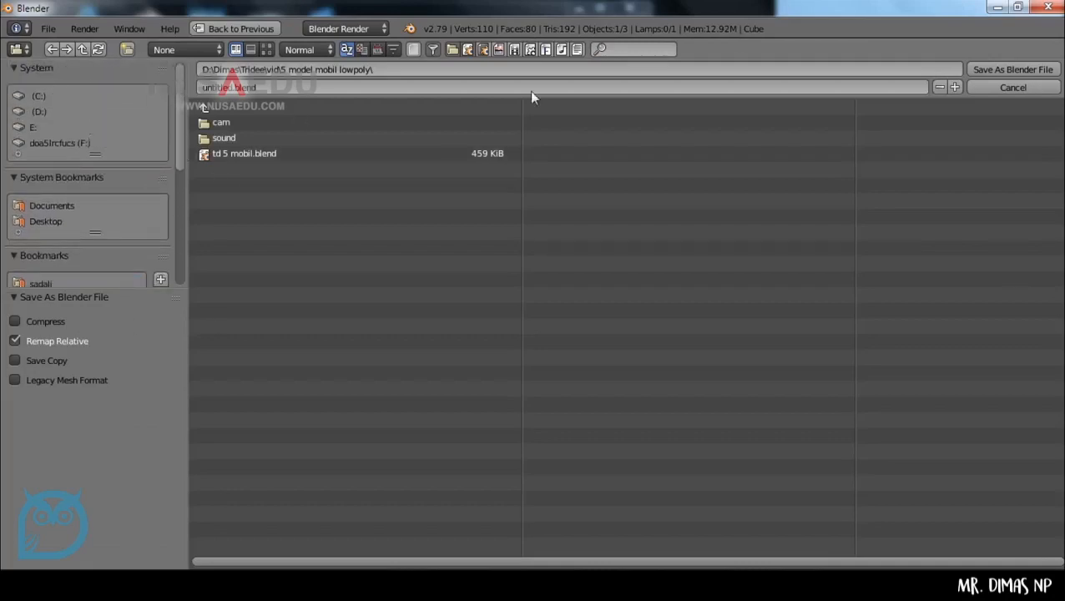
left_click(245, 153)
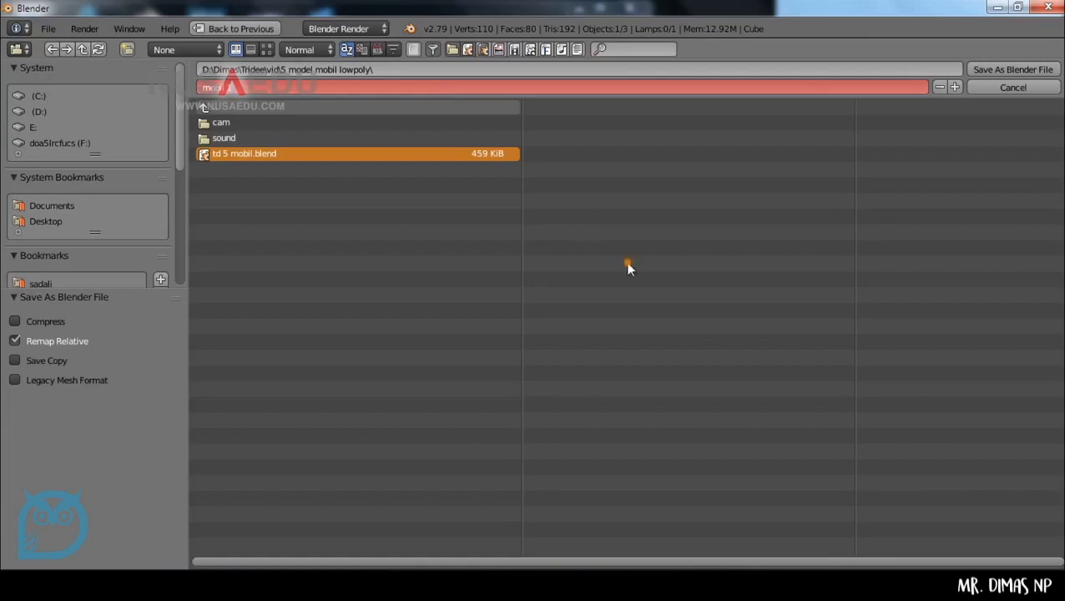
key("Return")
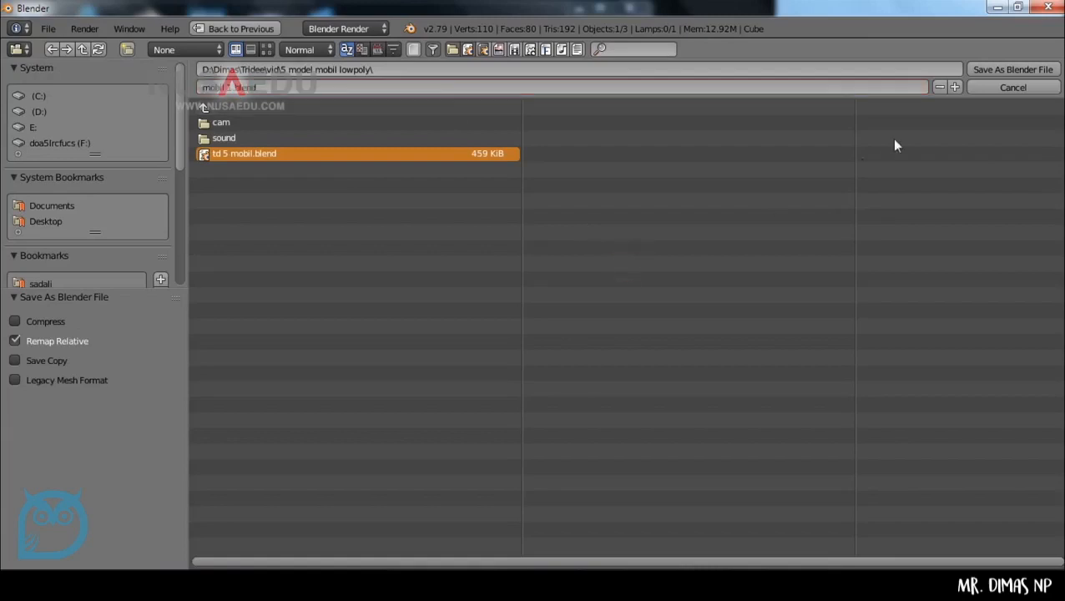
left_click(1017, 69)
Inspect the saved car model from all sides, front to rear.
middle_click_drag(709, 213, 686, 208)
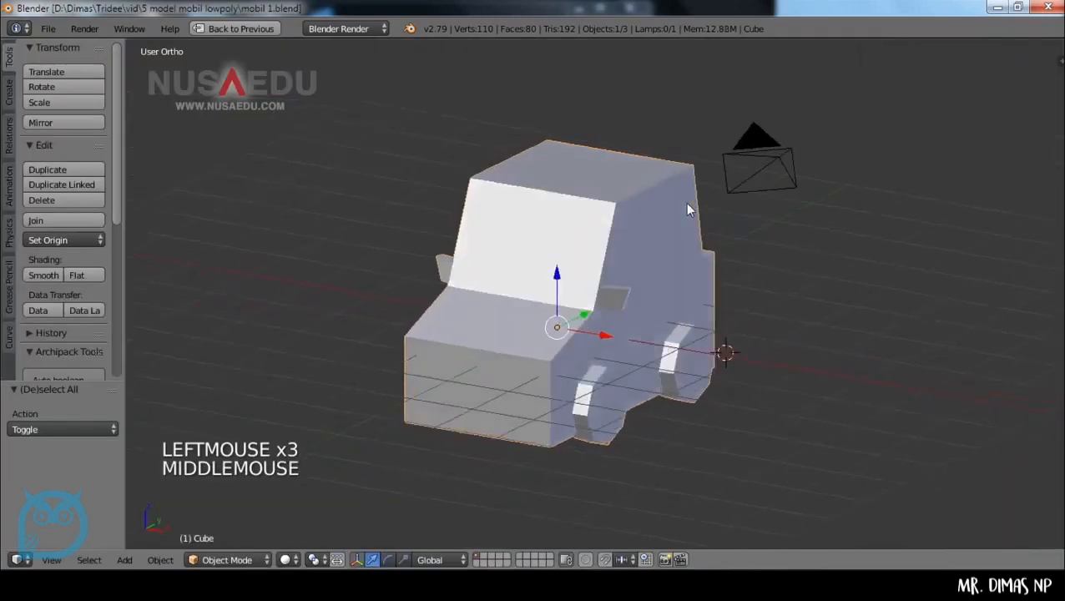
key("a")
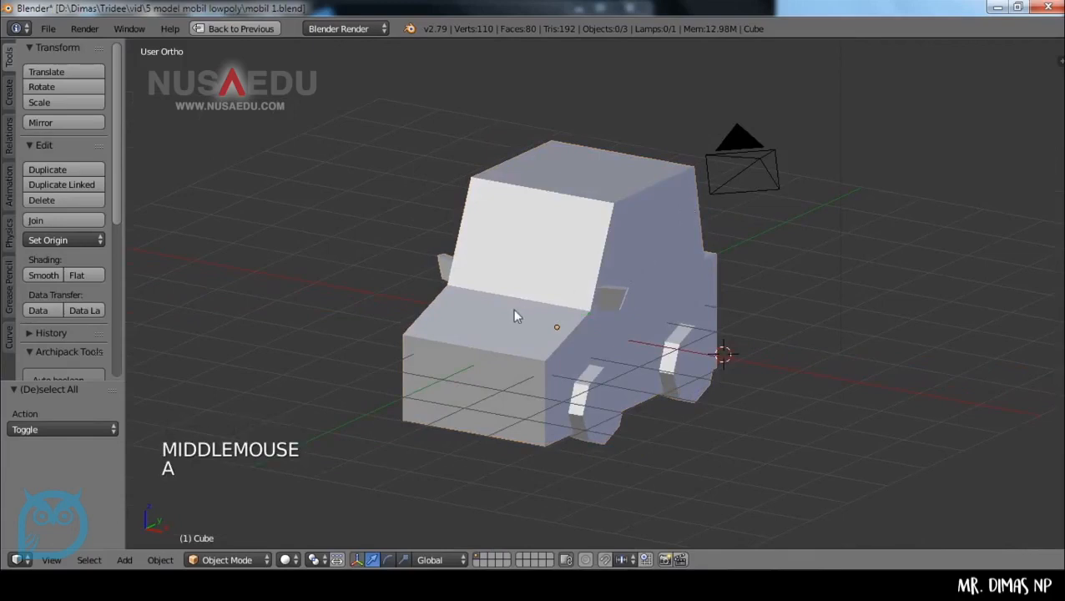
middle_click_drag(515, 315, 785, 328)
middle_click_drag(566, 307, 750, 318)
middle_click_drag(628, 289, 699, 298)
right_click(668, 295)
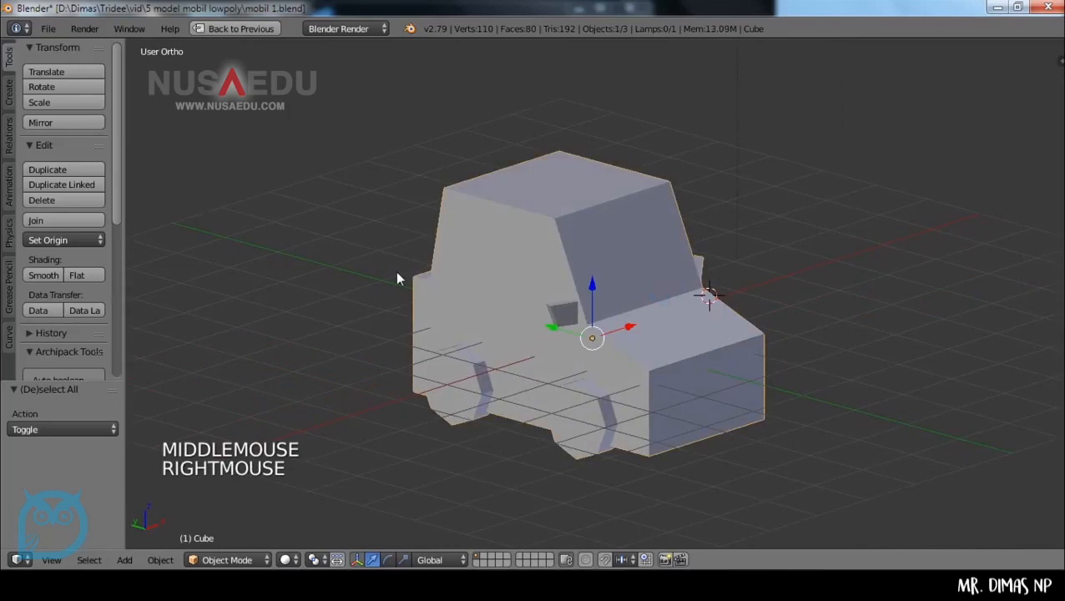
middle_click_drag(396, 270, 715, 282)
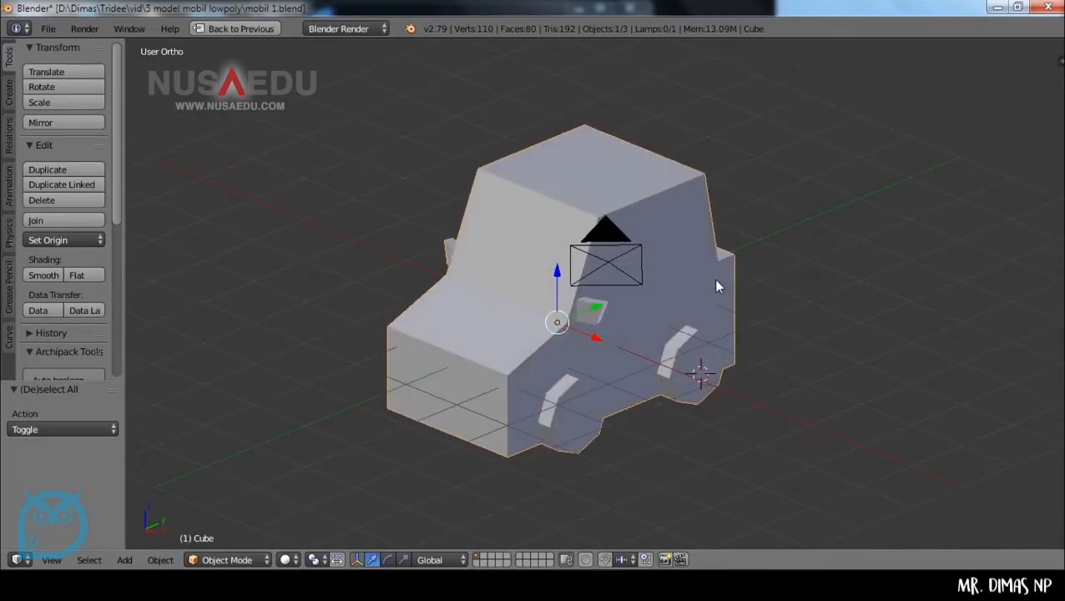
middle_click_drag(588, 294, 661, 288)
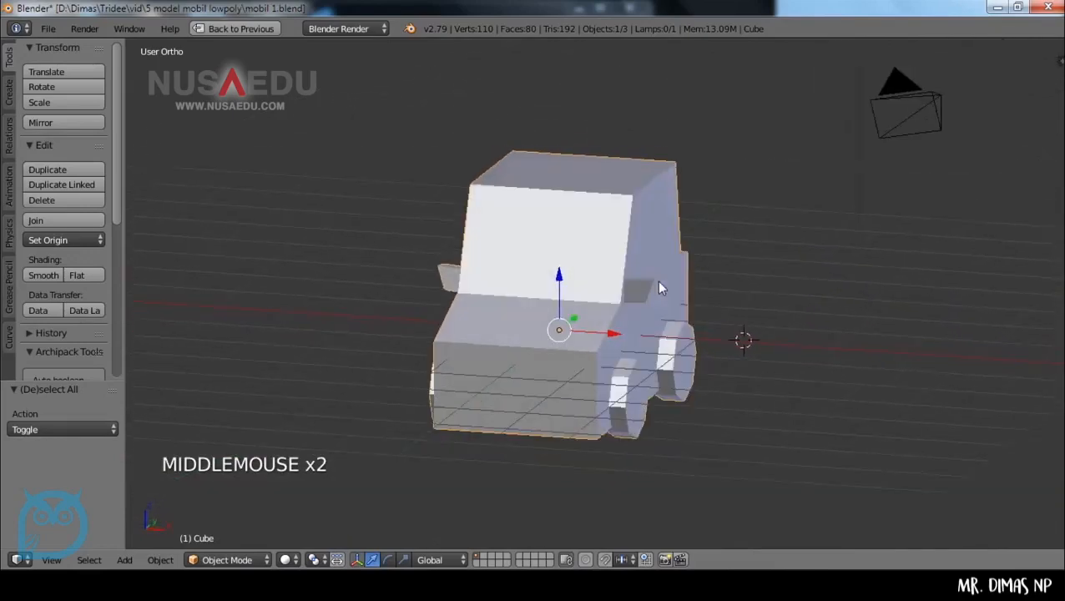